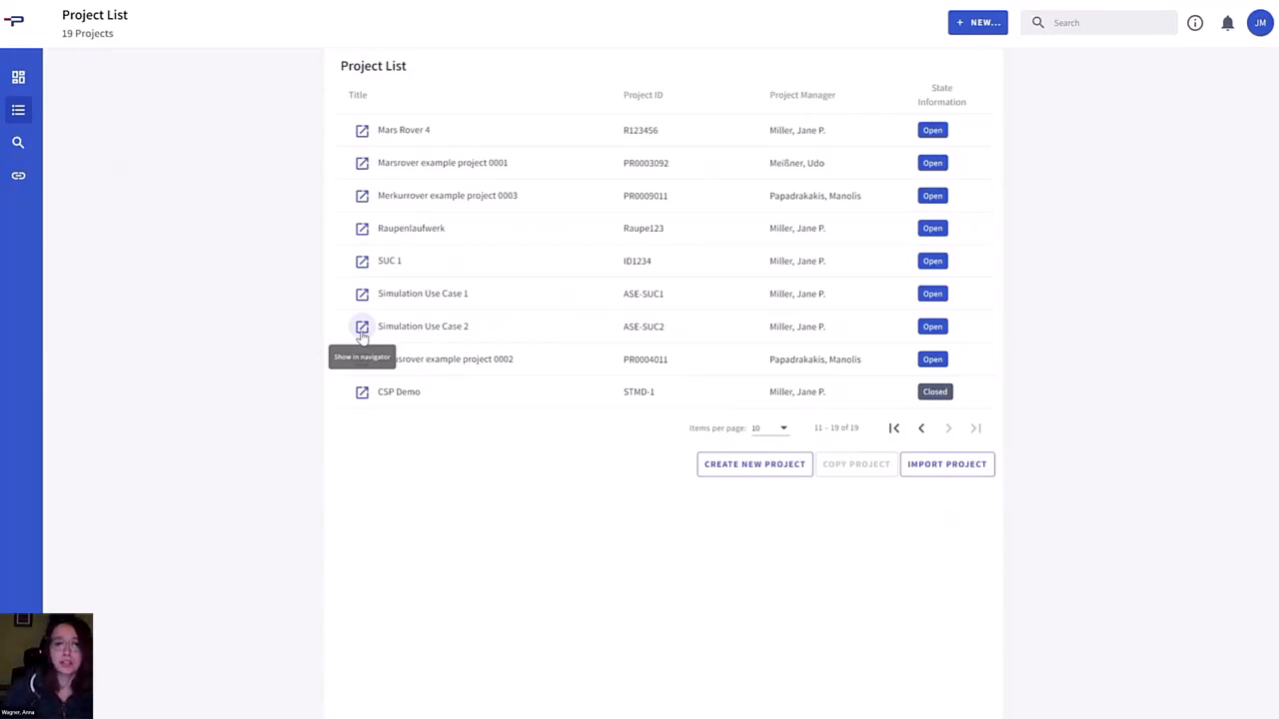
Open the Simulation Use Case 2 project, check its entity and navigator views, and show the project overview without the details pane
left_click(362, 327)
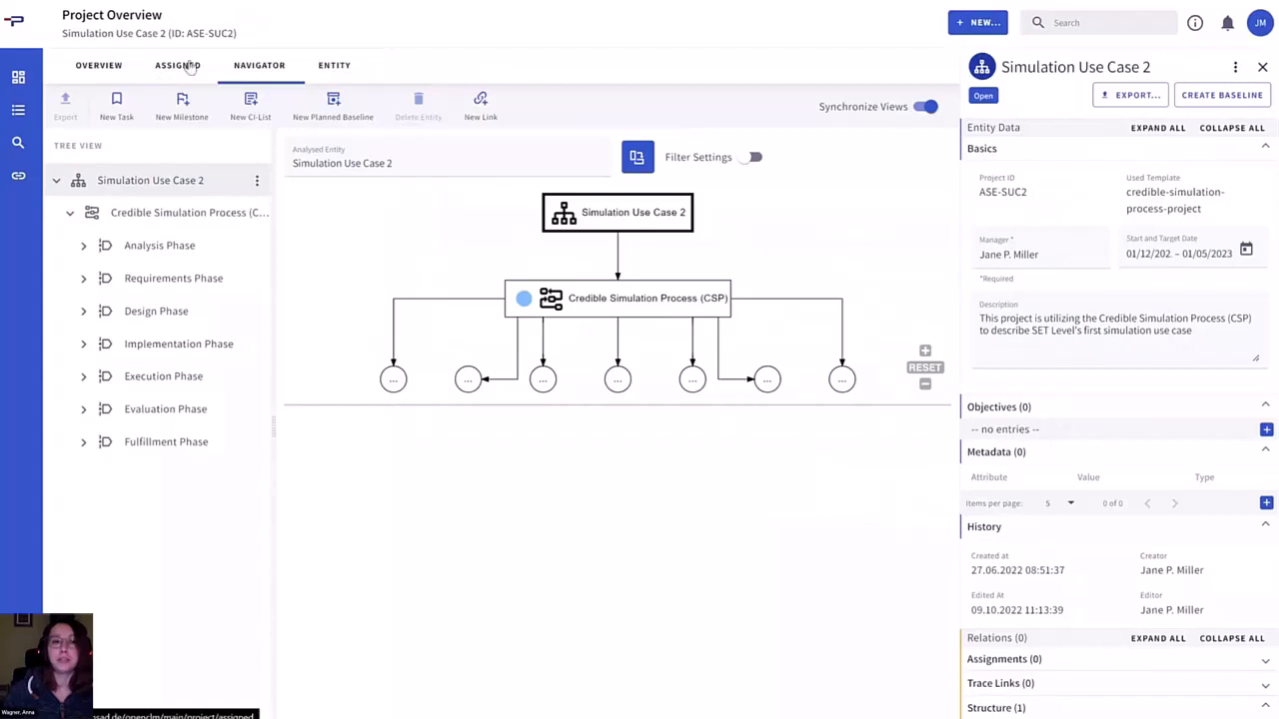
left_click(336, 66)
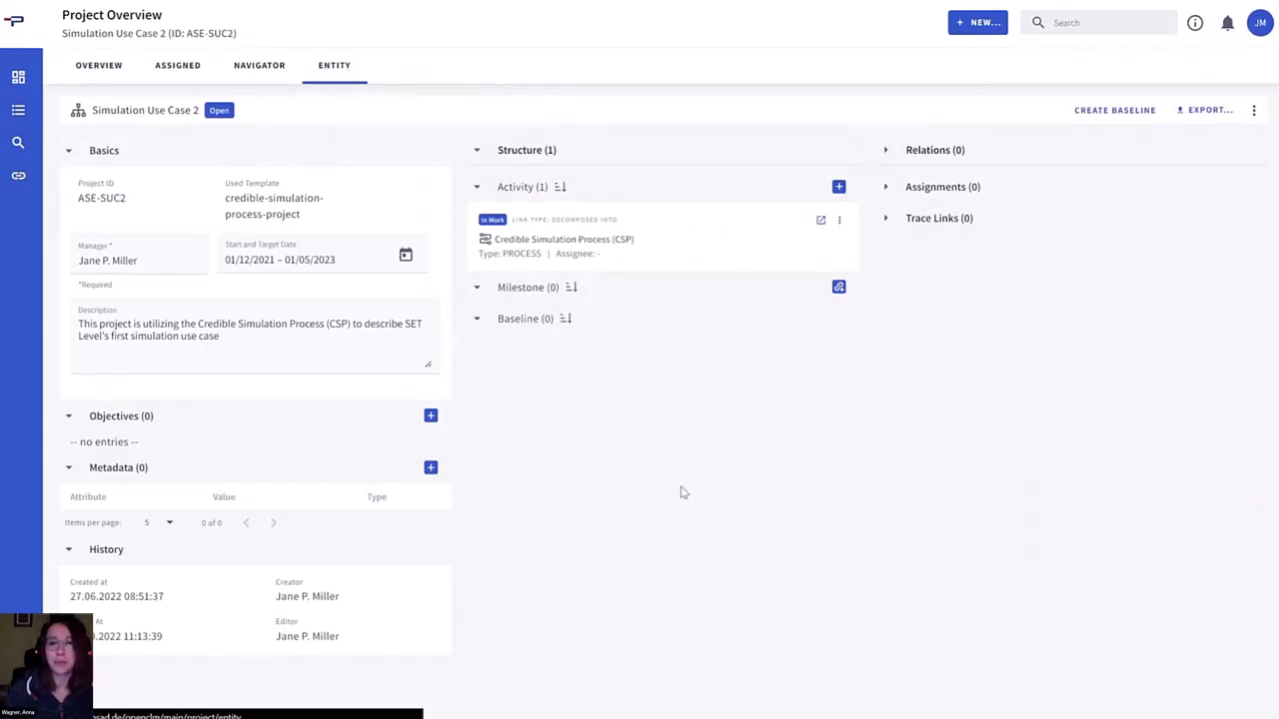
left_click(264, 68)
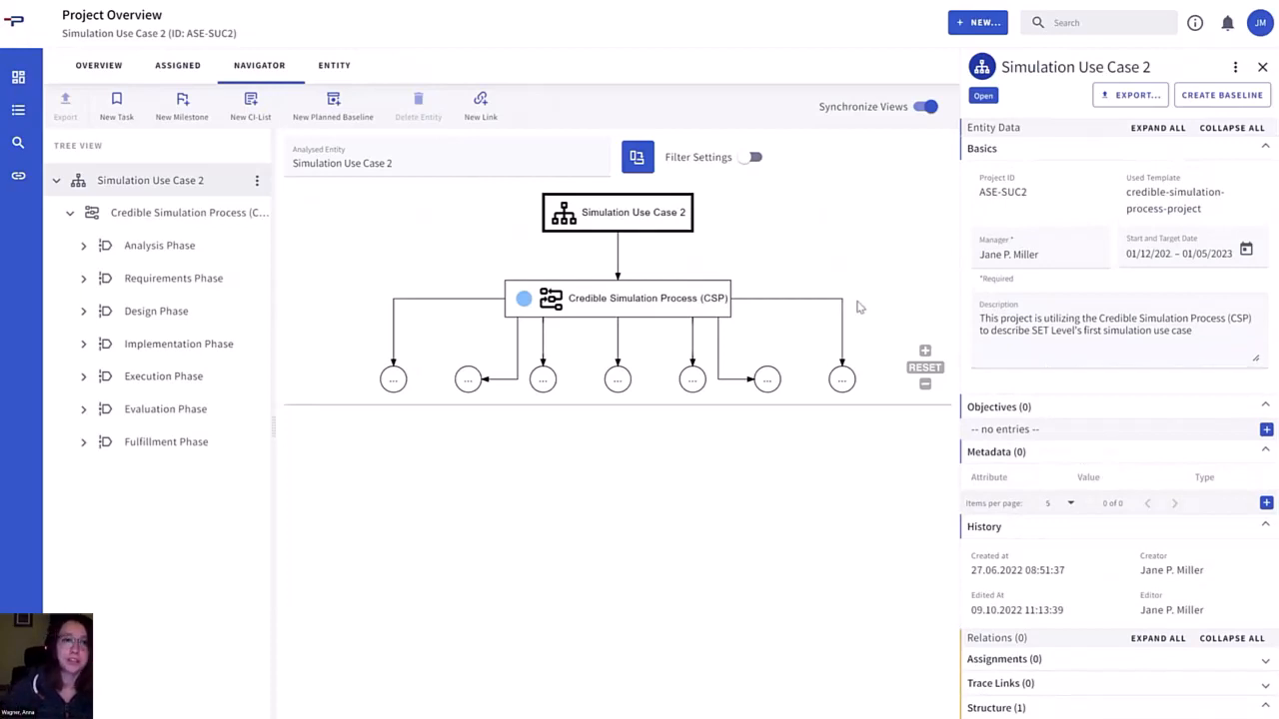
left_click(100, 74)
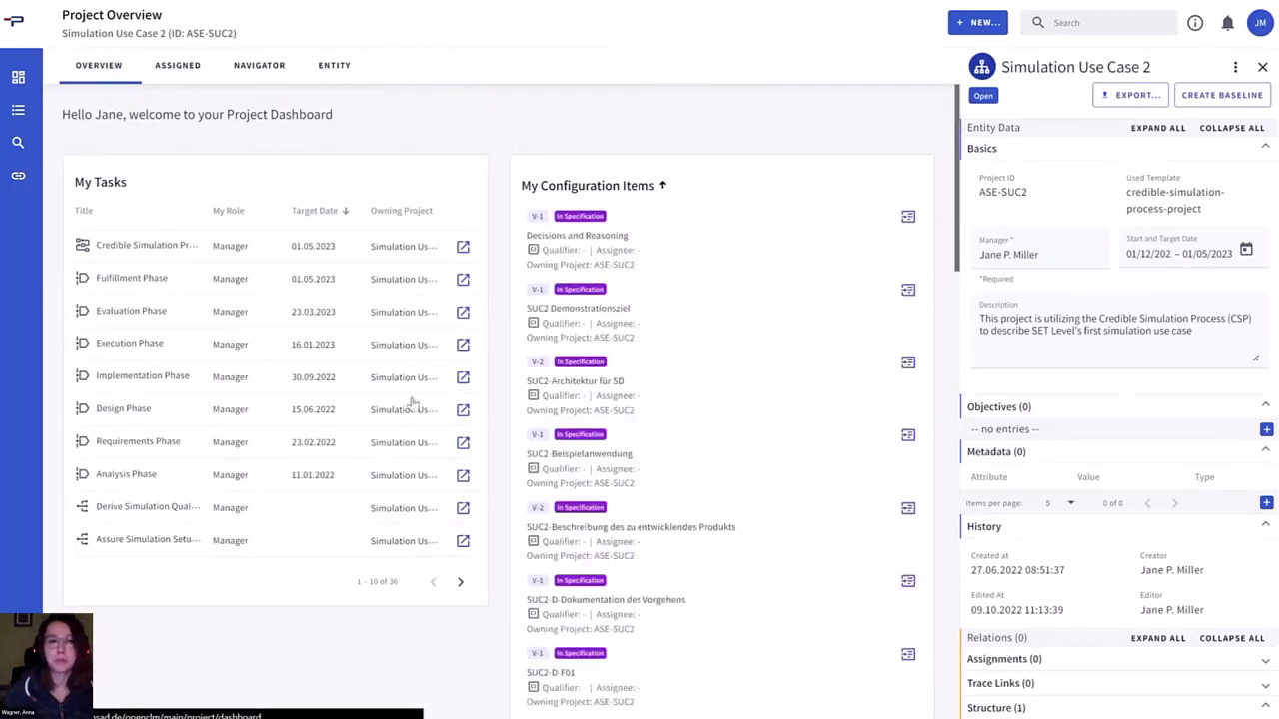
left_click(1262, 68)
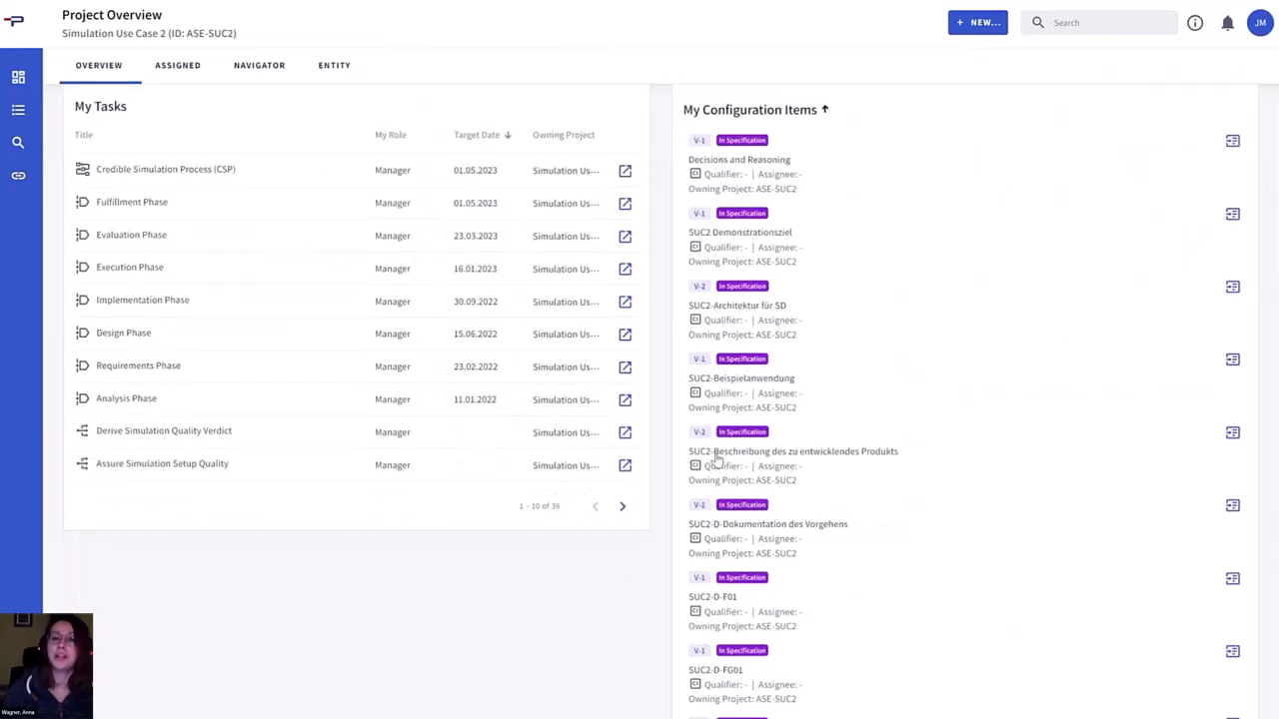
Review the project dashboard's tasks, configuration items, items in work and in review, and the project journal entries
scroll(775, 473, "down", 5)
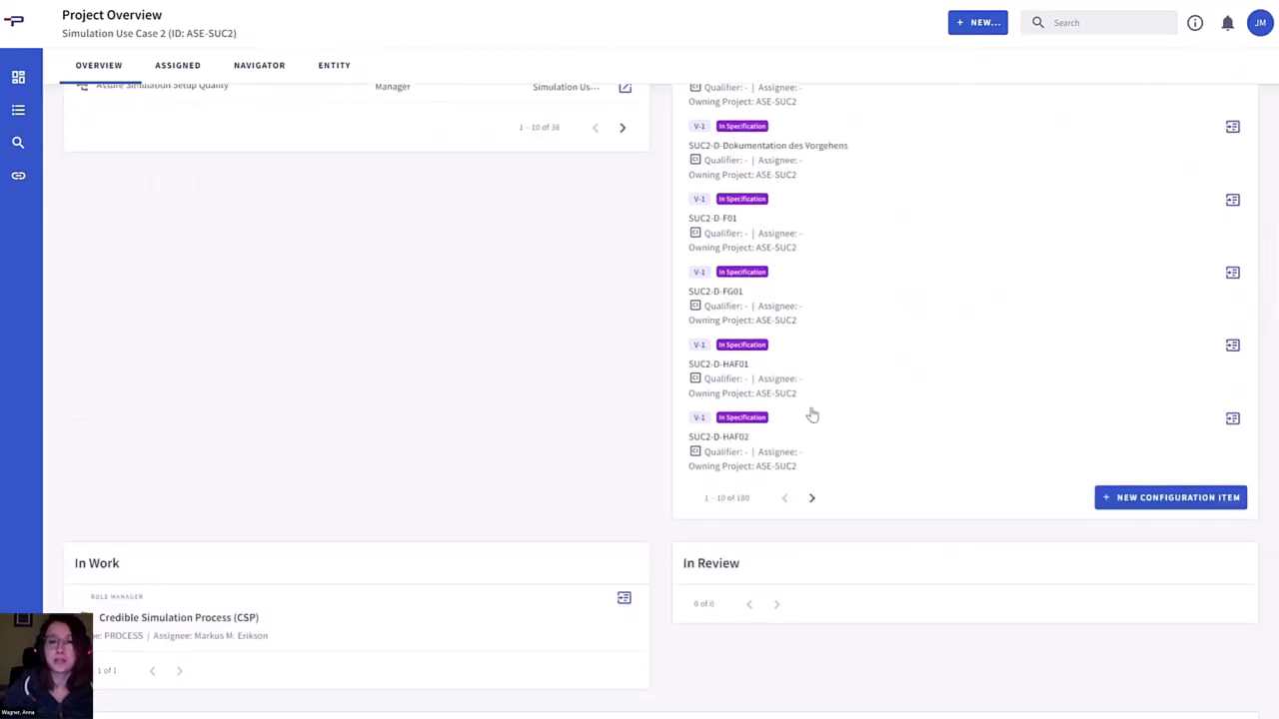
scroll(810, 416, "down", 3)
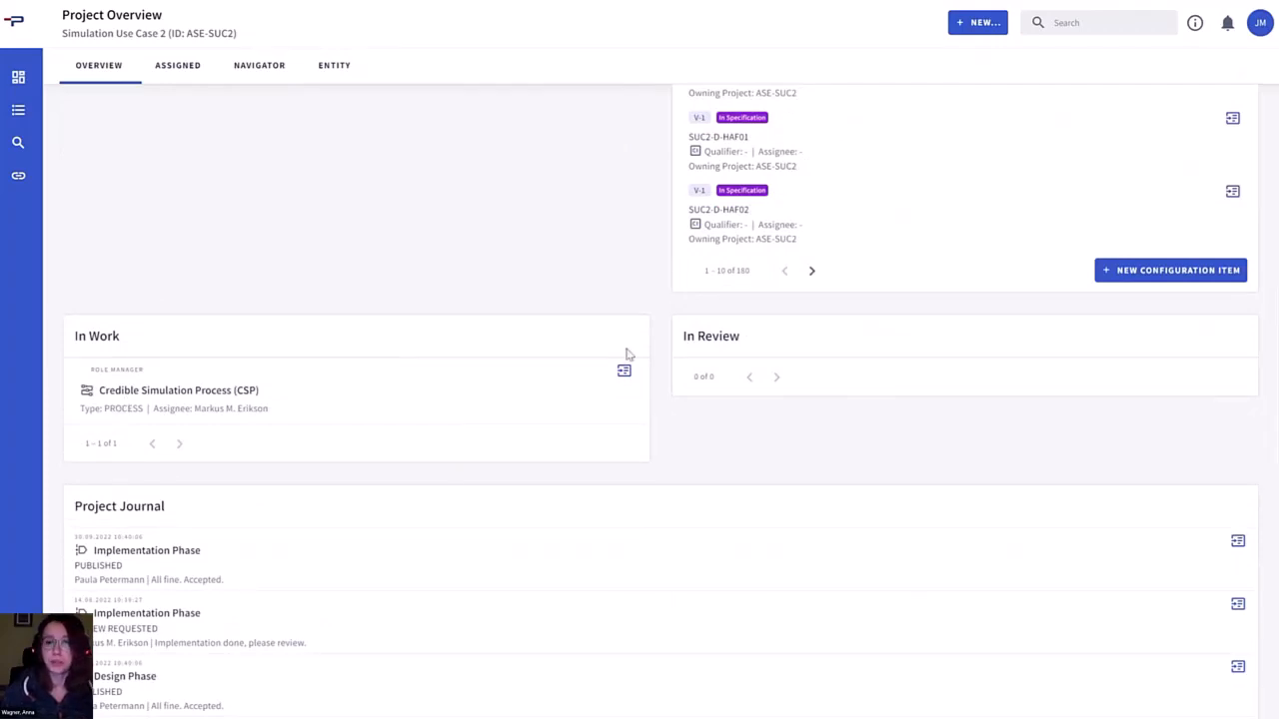
scroll(655, 296, "down", 1)
scroll(658, 296, "down", 3)
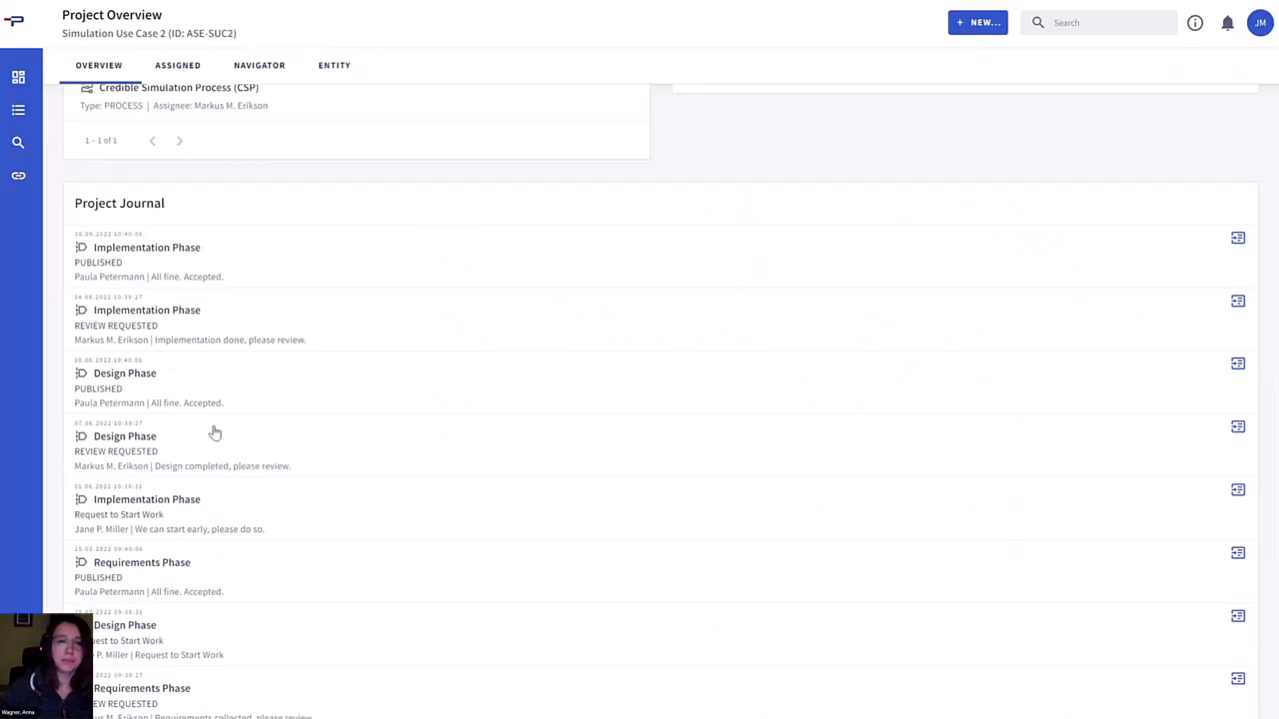
scroll(231, 349, "down", 1)
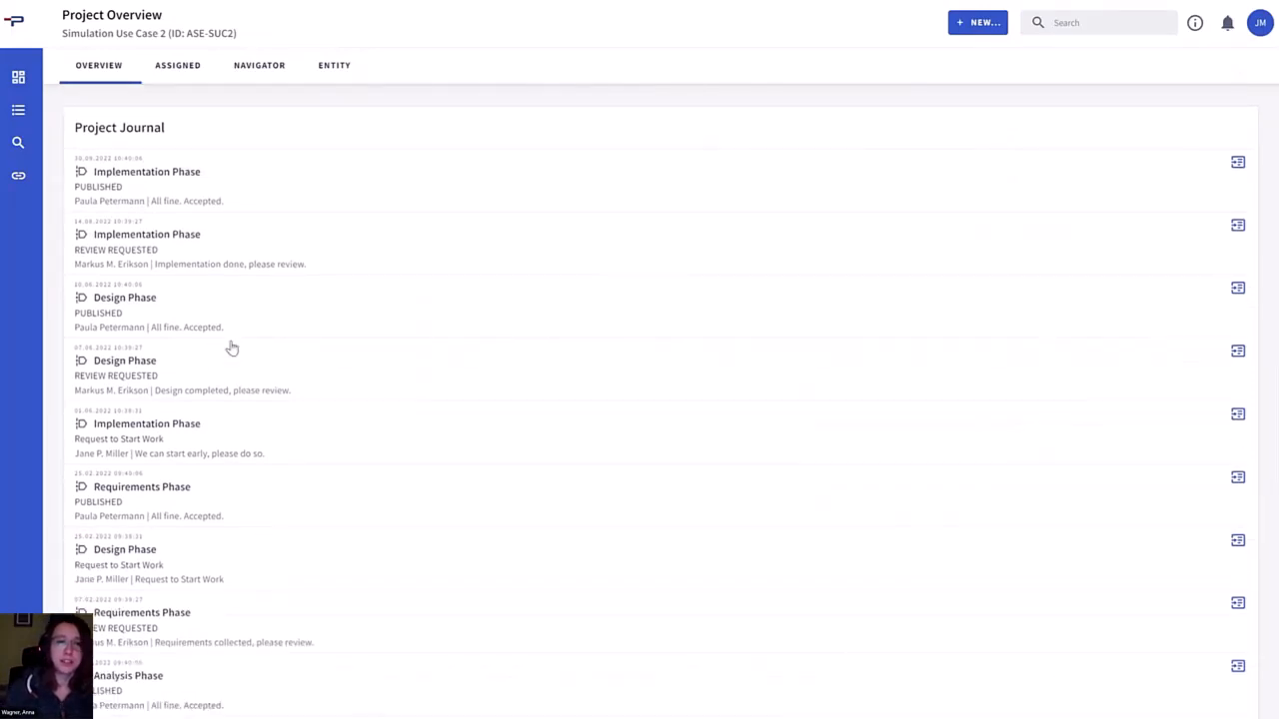
scroll(231, 349, "down", 1)
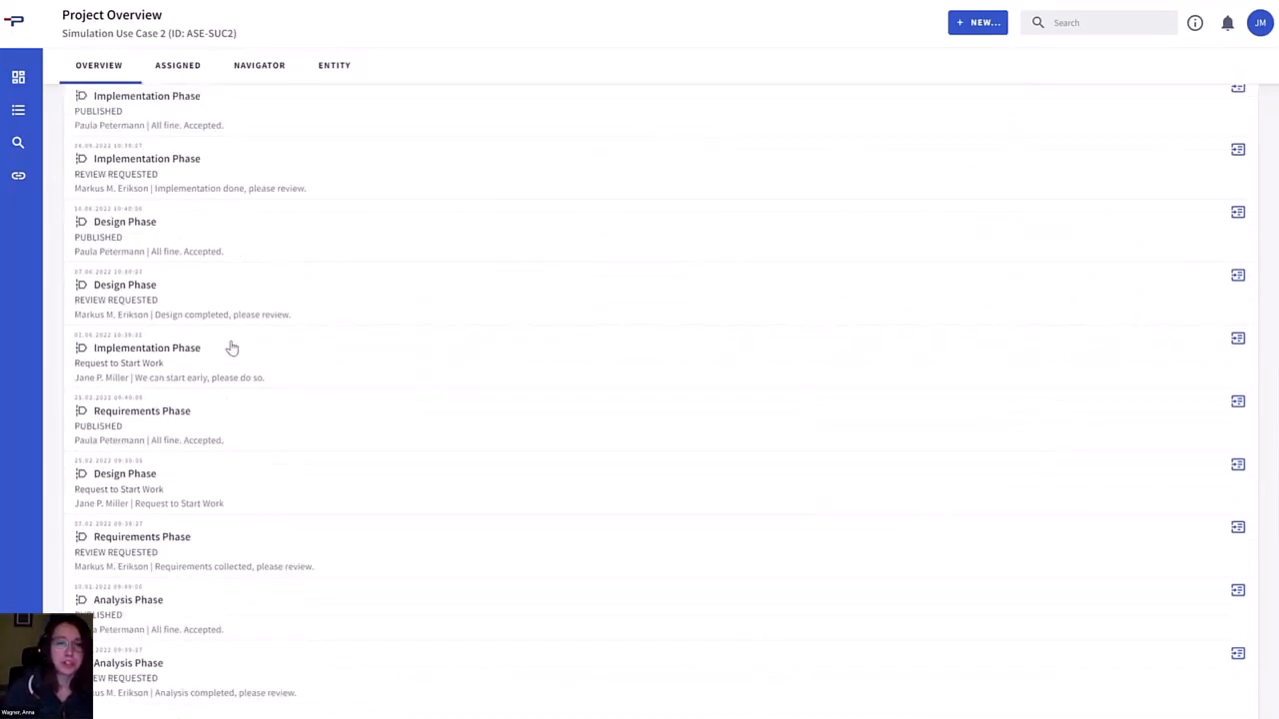
scroll(288, 504, "down", 1)
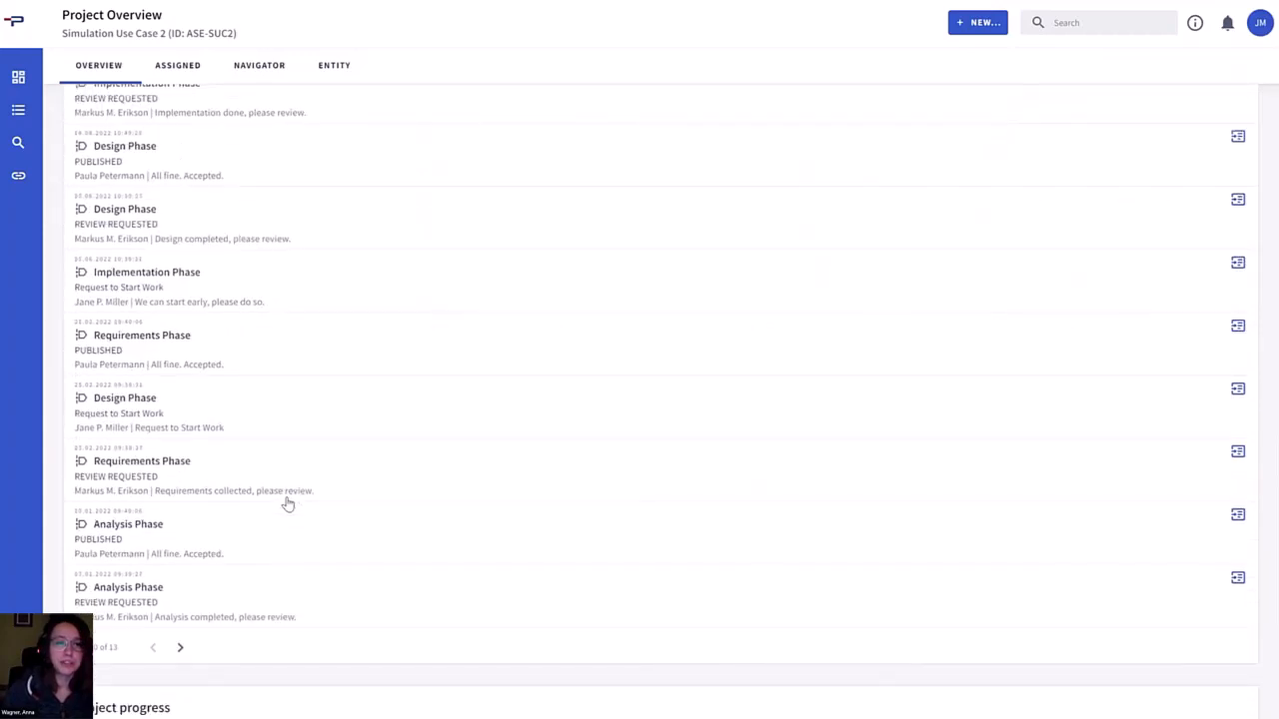
Display the project progress chart on a monthly scale with delays shown
scroll(288, 504, "down", 3)
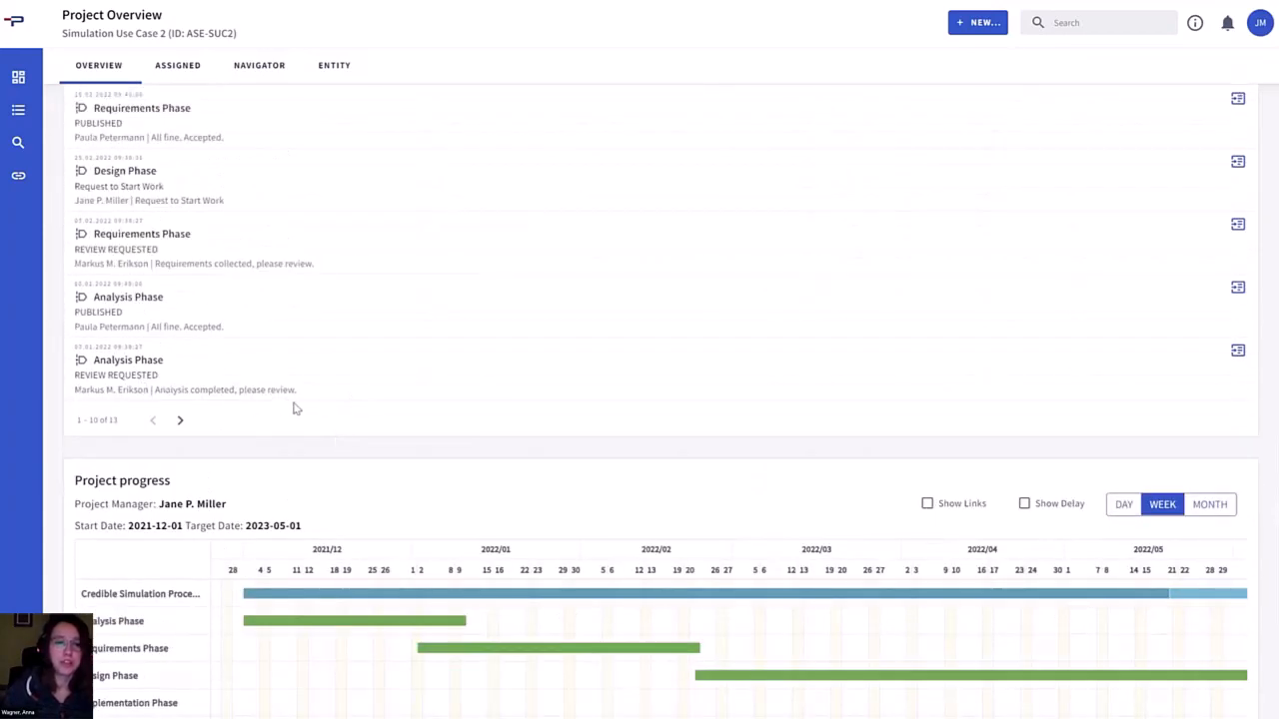
scroll(365, 206, "down", 2)
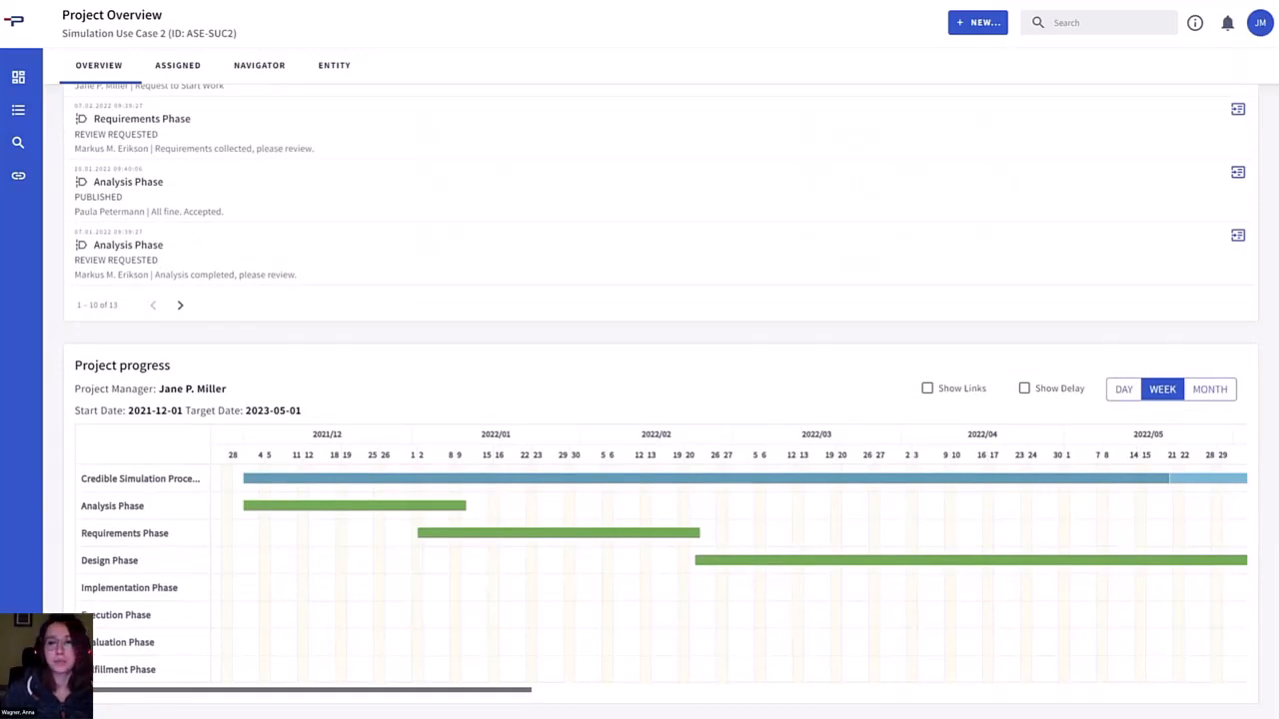
left_click(1211, 389)
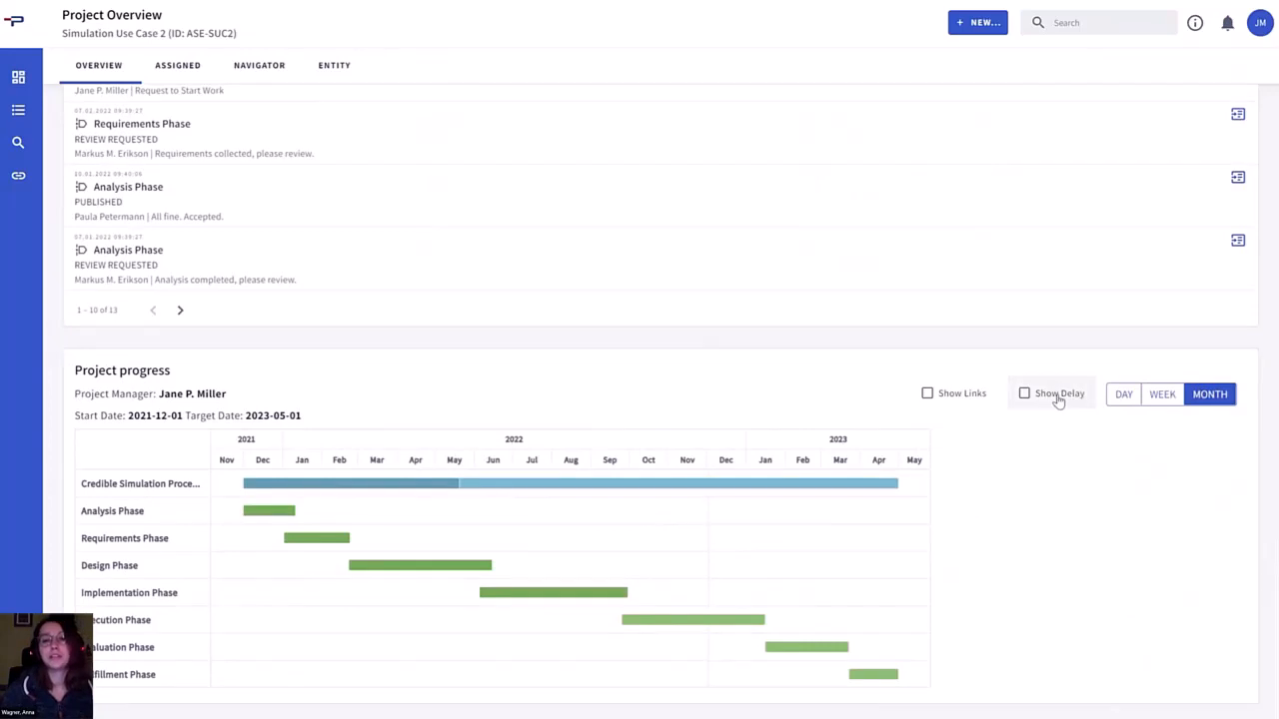
left_click(1057, 399)
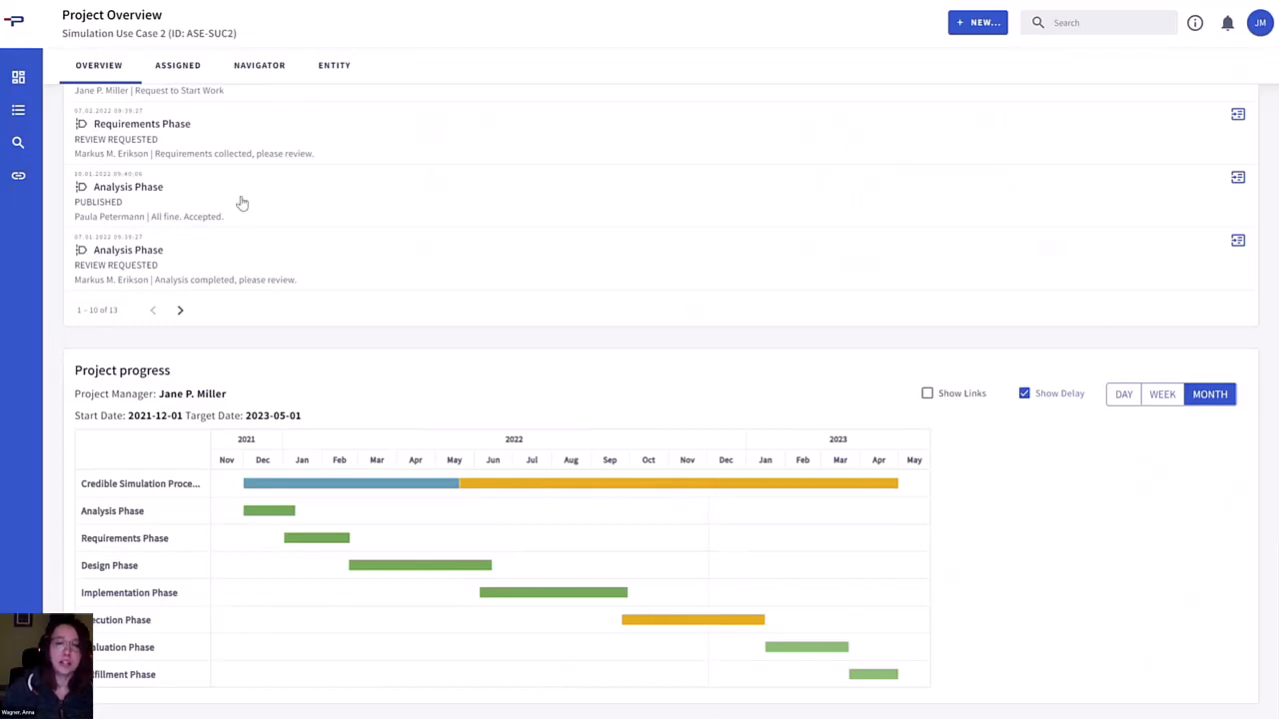
Expand the Execution Phase in the project navigator and view its basic data, including the start and target date
left_click(264, 68)
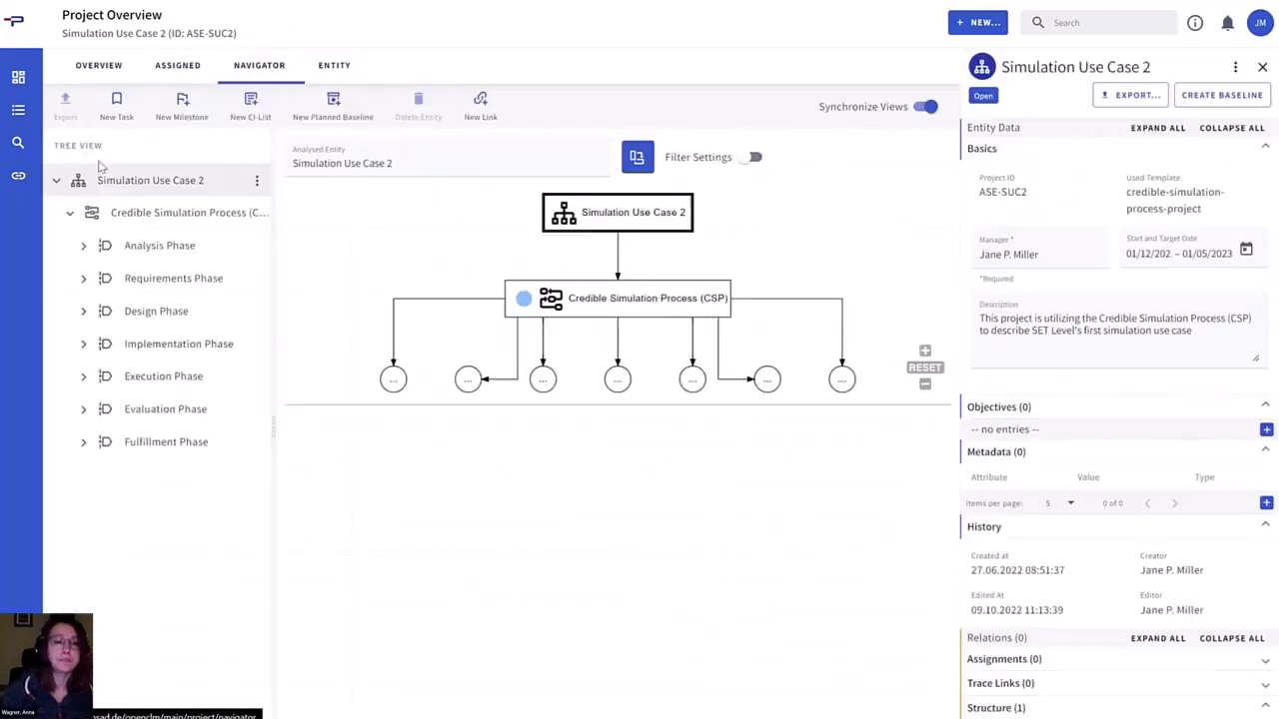
left_click(85, 379)
left_click(138, 384)
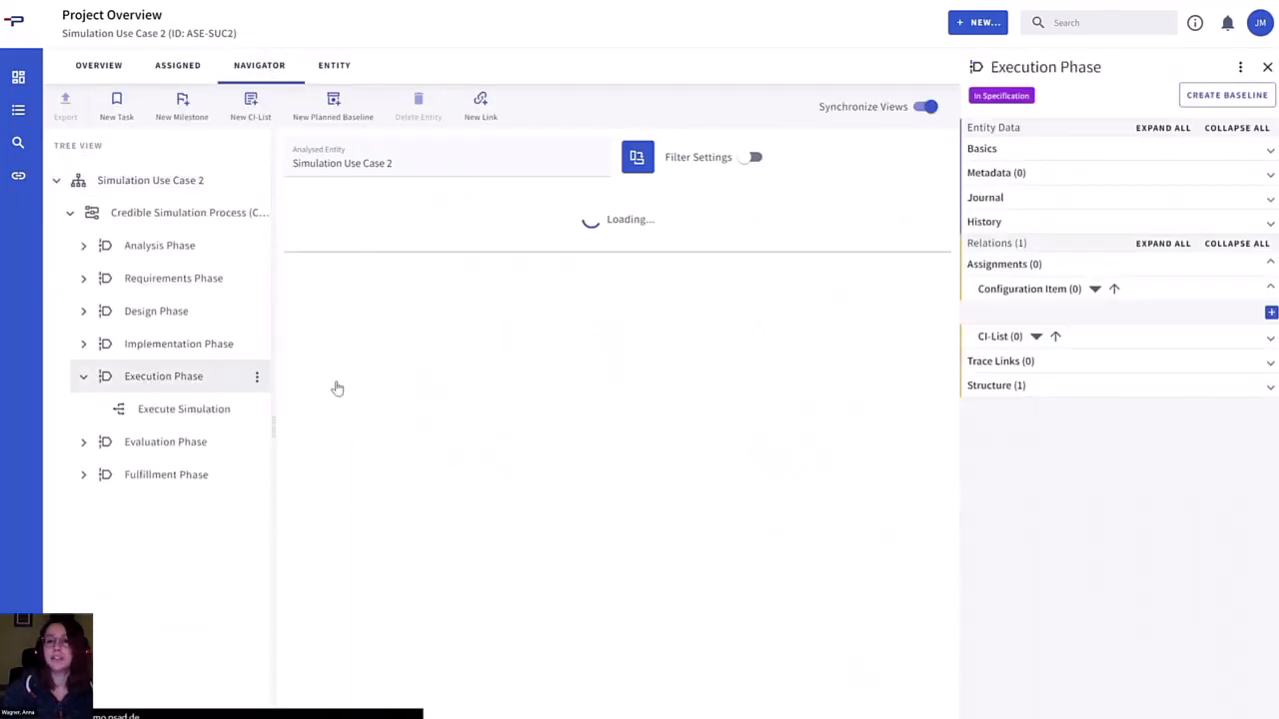
left_click(1016, 160)
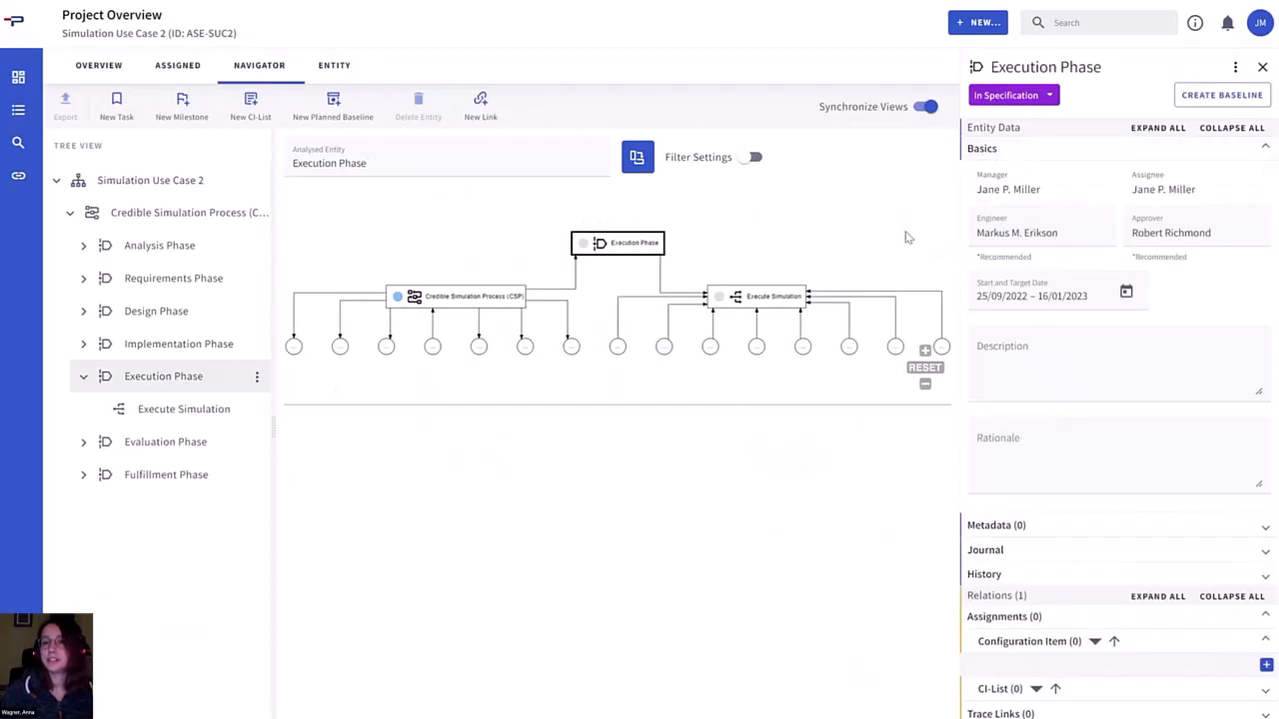
left_click(987, 302)
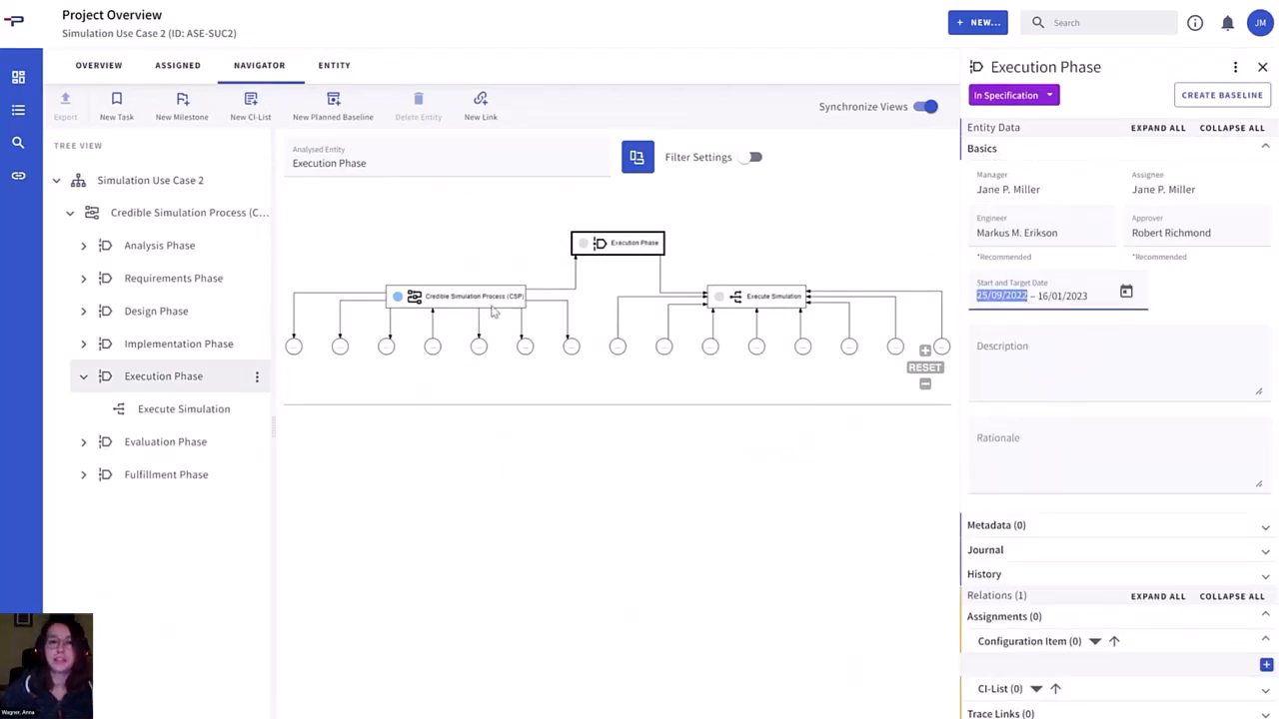
Select the Execute Simulation activity, collapse its basic data, and look through both pages of its assigned configuration items and link types
left_click(154, 420)
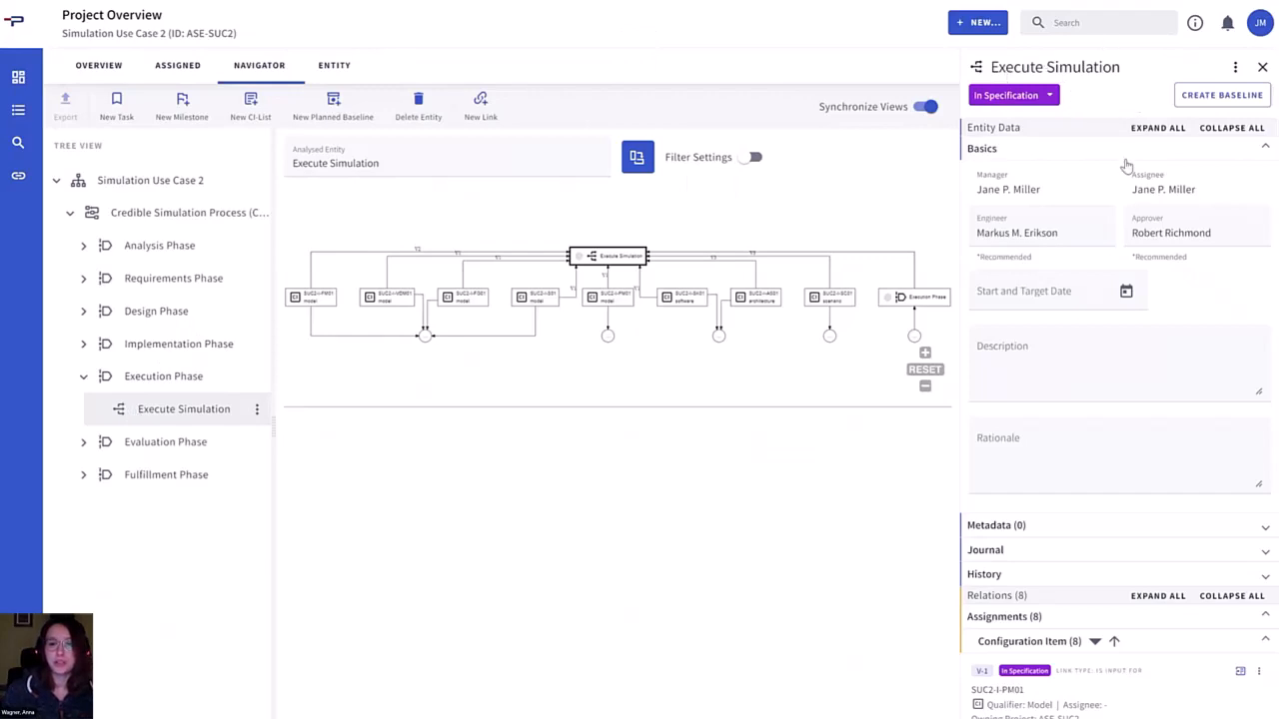
left_click(1082, 160)
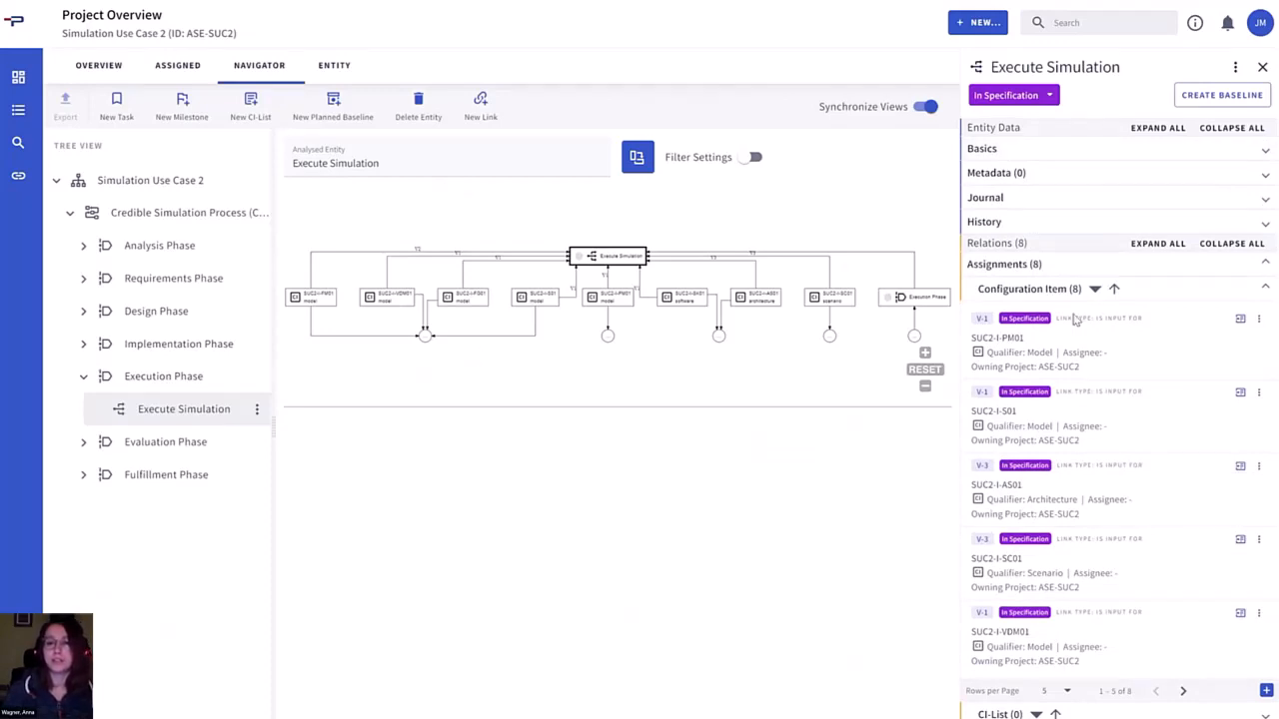
scroll(1149, 290, "down", 1)
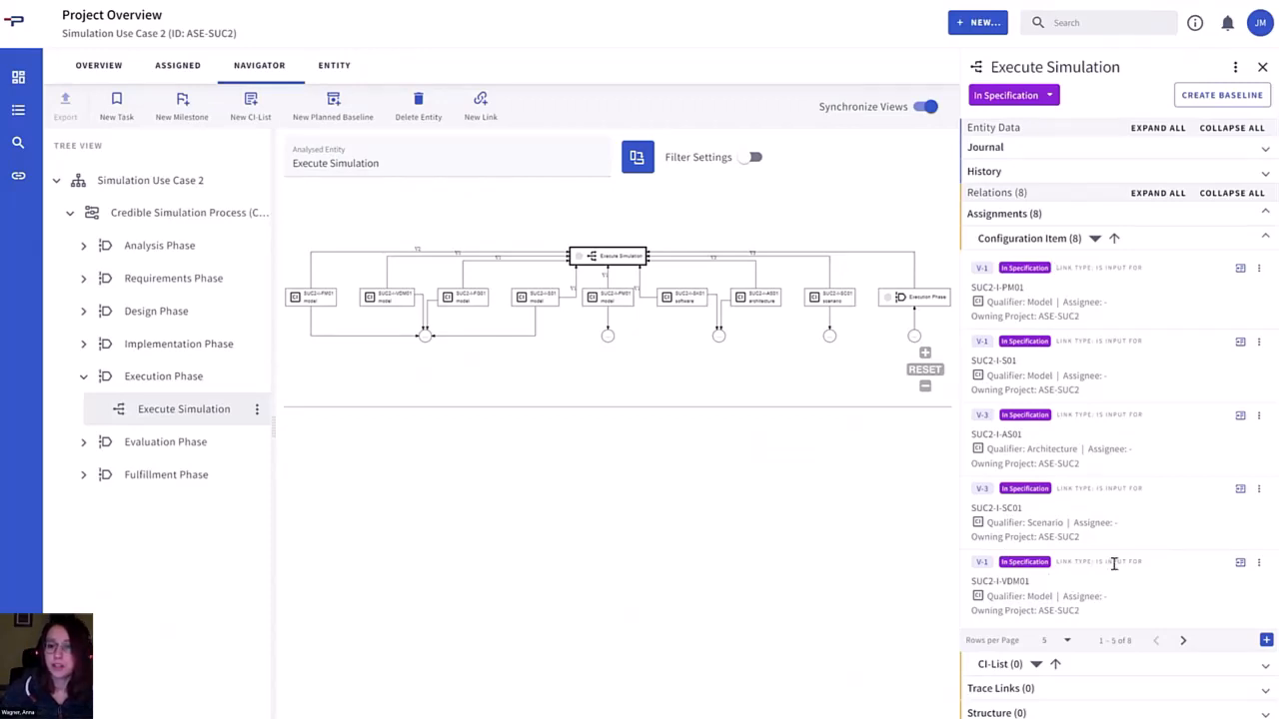
left_click_drag(1100, 563, 1125, 563)
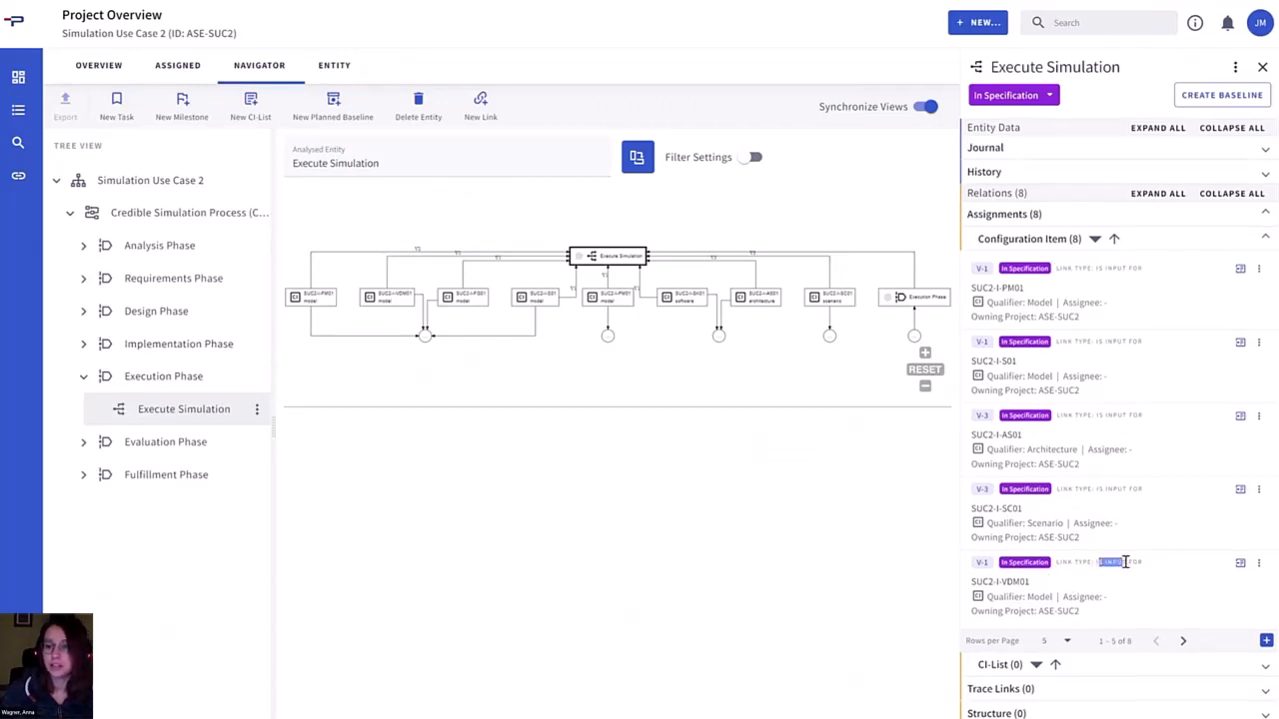
left_click(1183, 640)
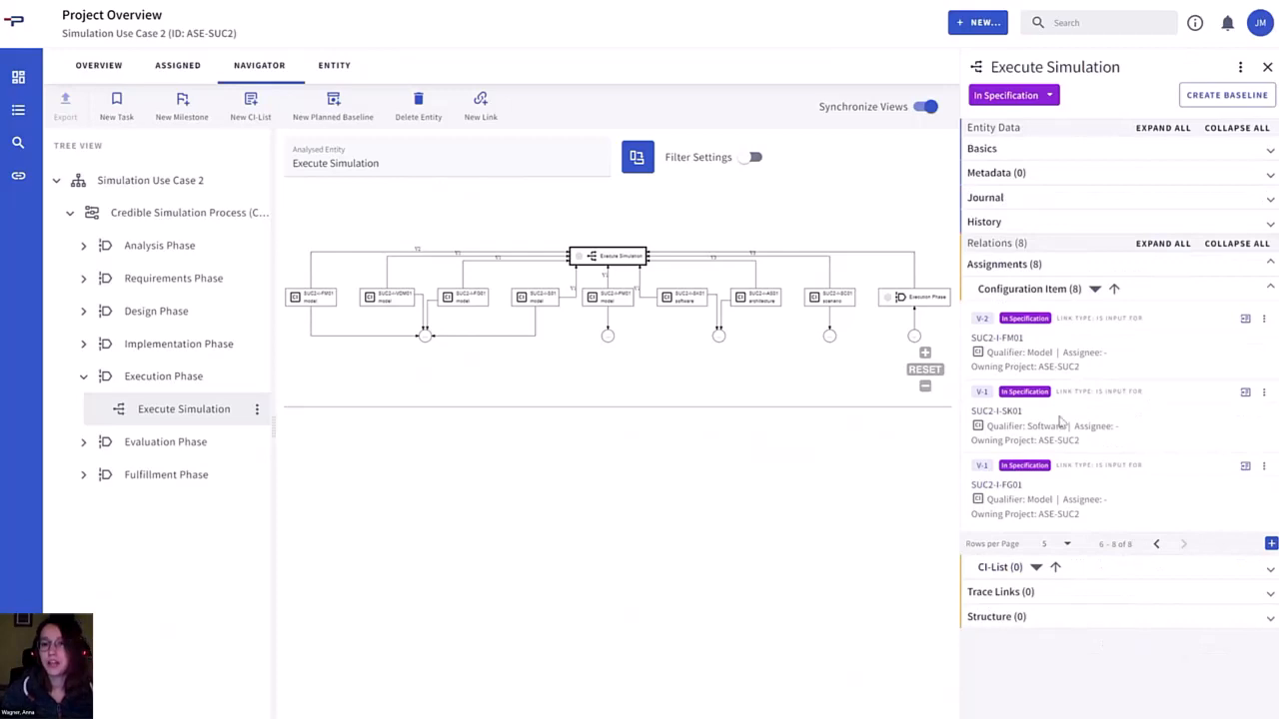
Inspect the embedded artifact of configuration item SUC2-I-FM01, then open SUC2-I-PM01 from the Execute Simulation assignments
left_click(1245, 319)
left_click(1057, 316)
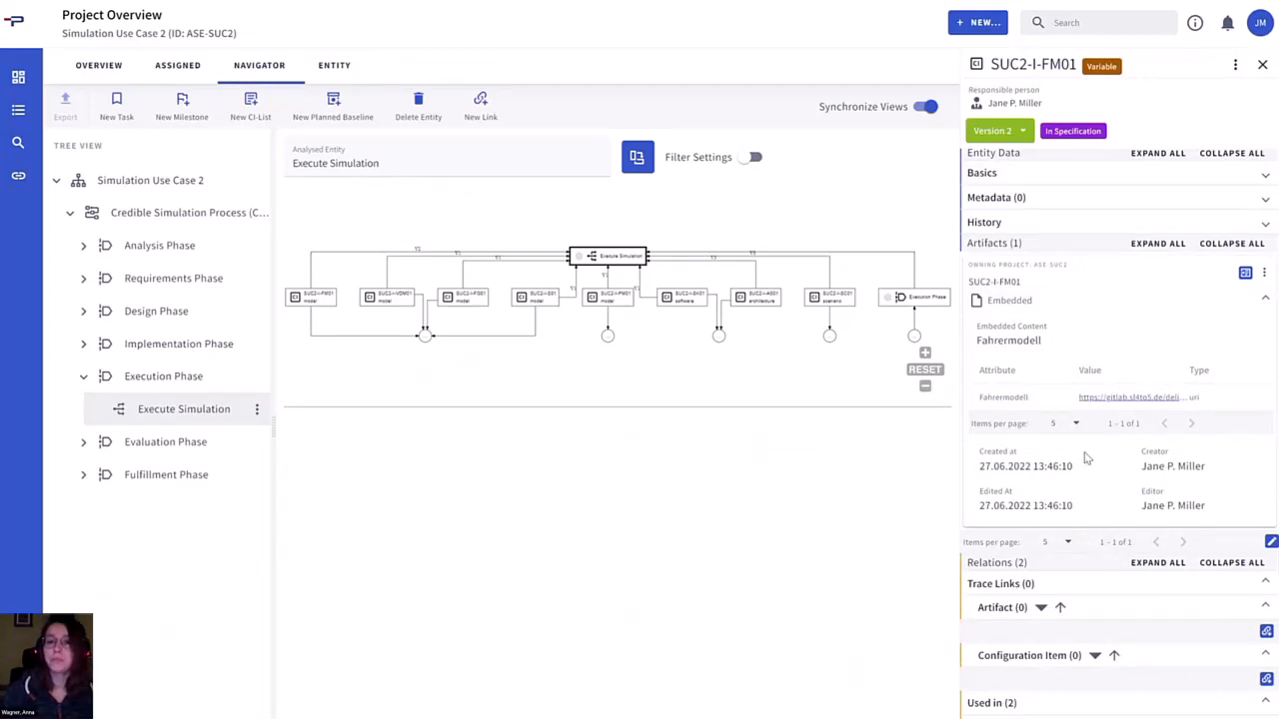
left_click(164, 420)
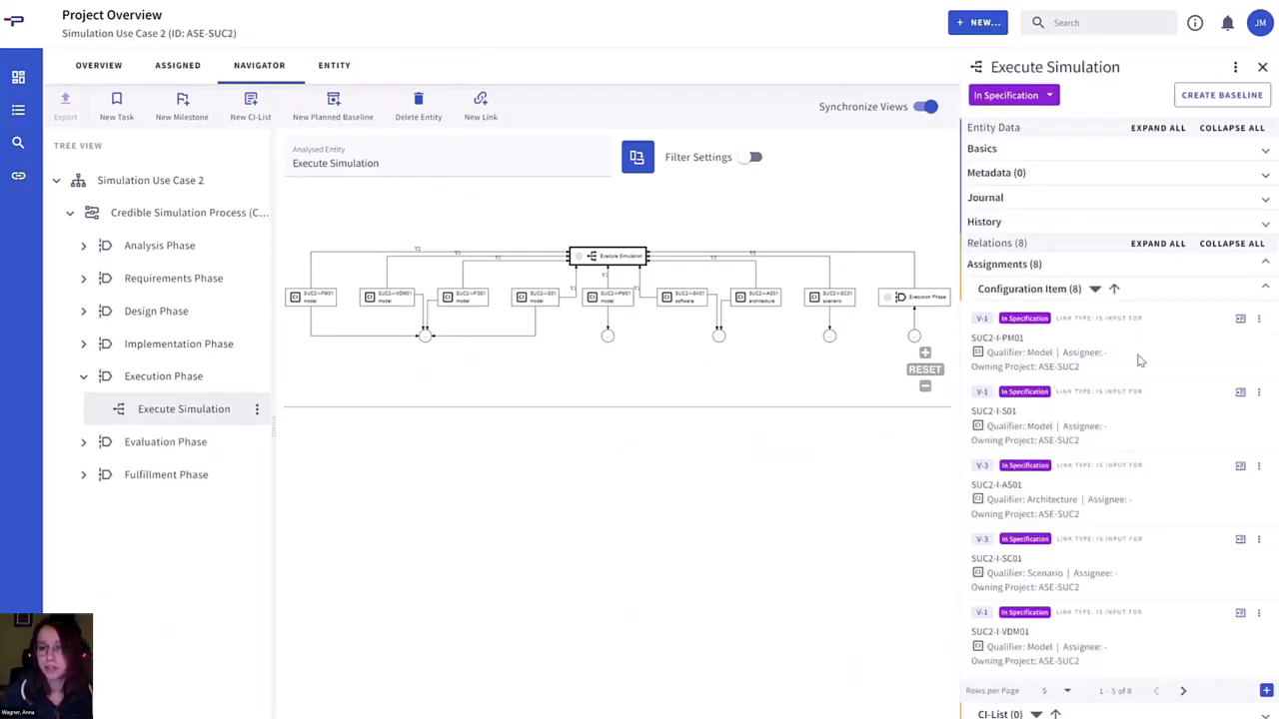
left_click(1239, 320)
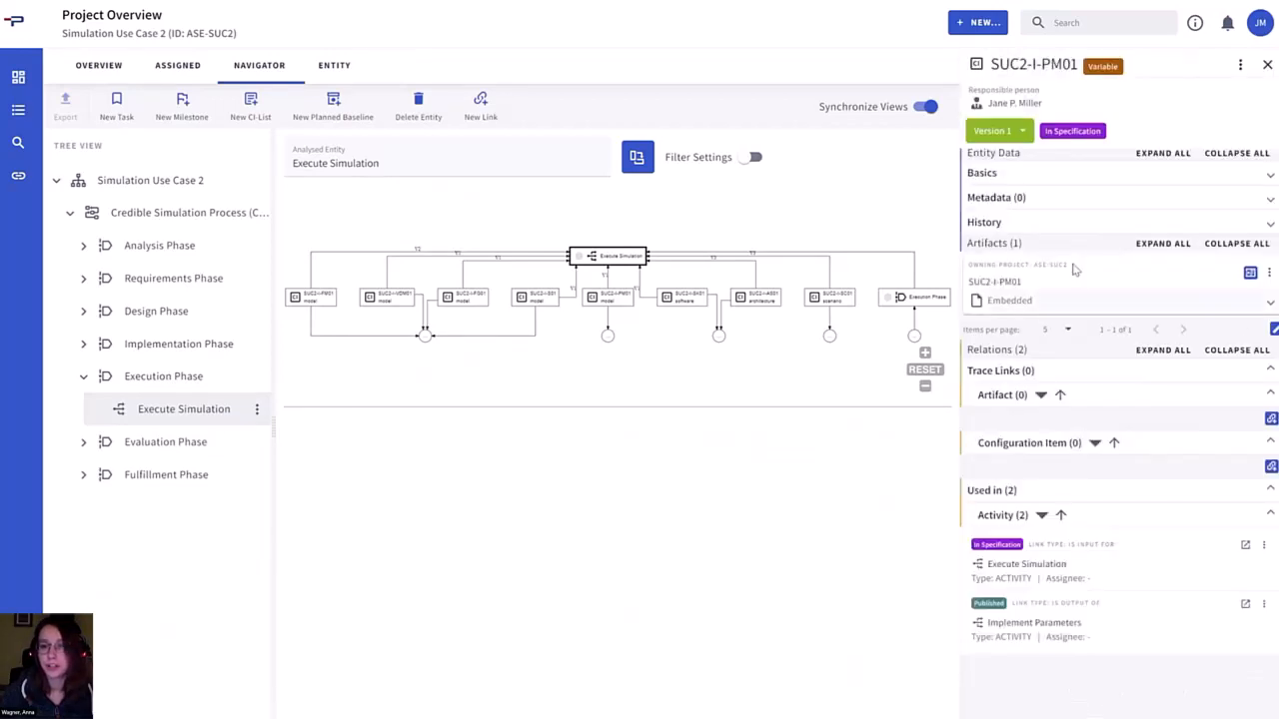
Open the SUC2-I-SC01 scenario assigned to Execute Simulation, expand the EinfacheKreuzung.srmd artifact's details, and open its repository link
left_click(154, 419)
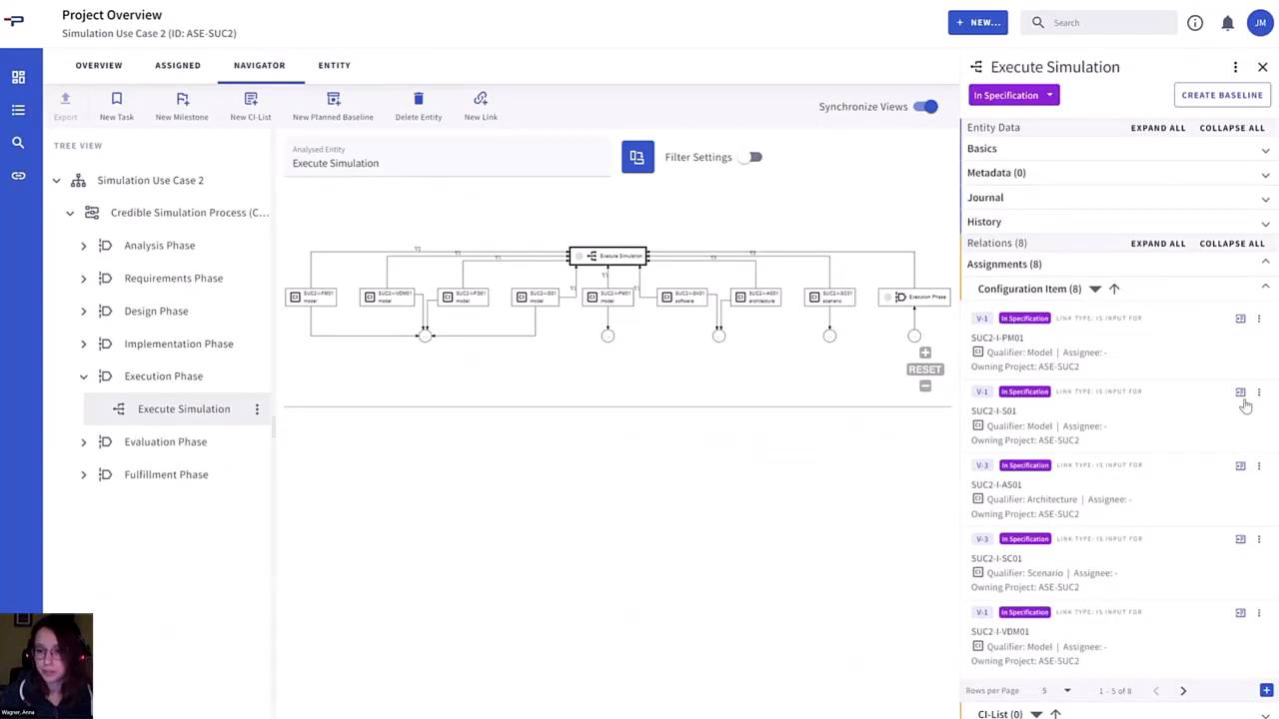
left_click(1238, 541)
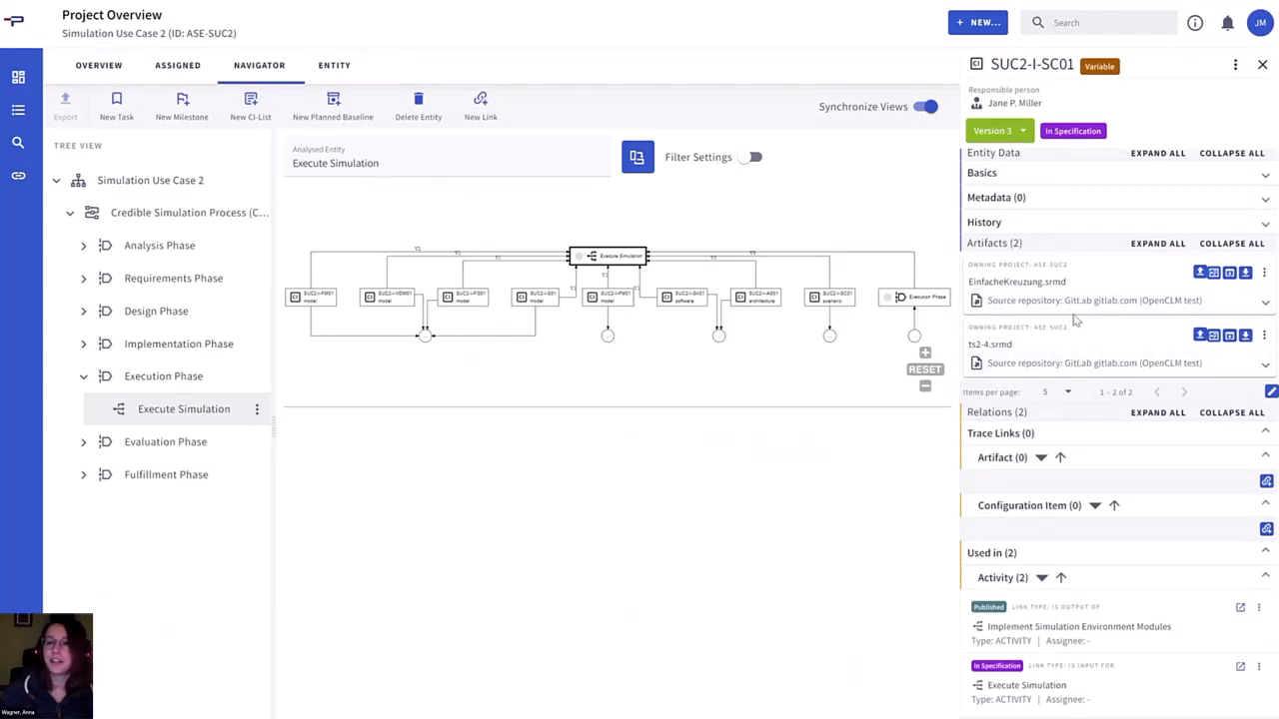
left_click(1072, 309)
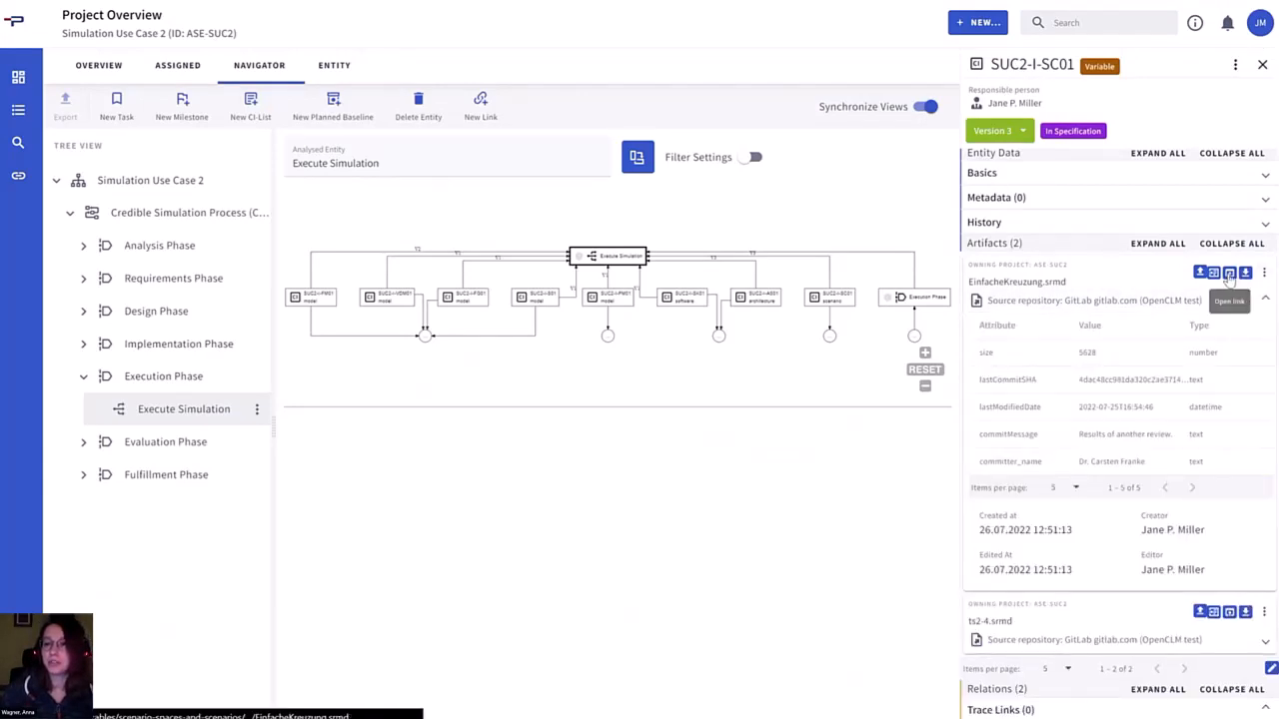
left_click(1229, 281)
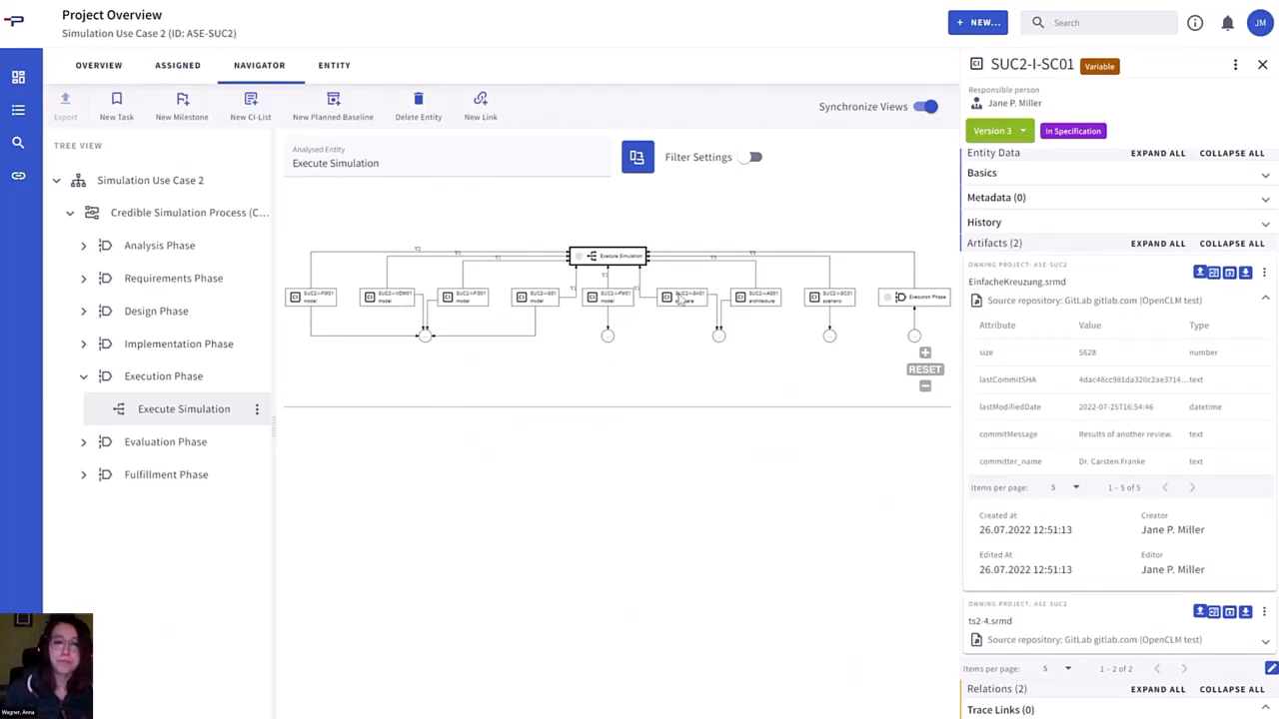
For the Execute Simulation activity, start assigning an existing configuration item with the link type "is guideline for"
left_click(172, 405)
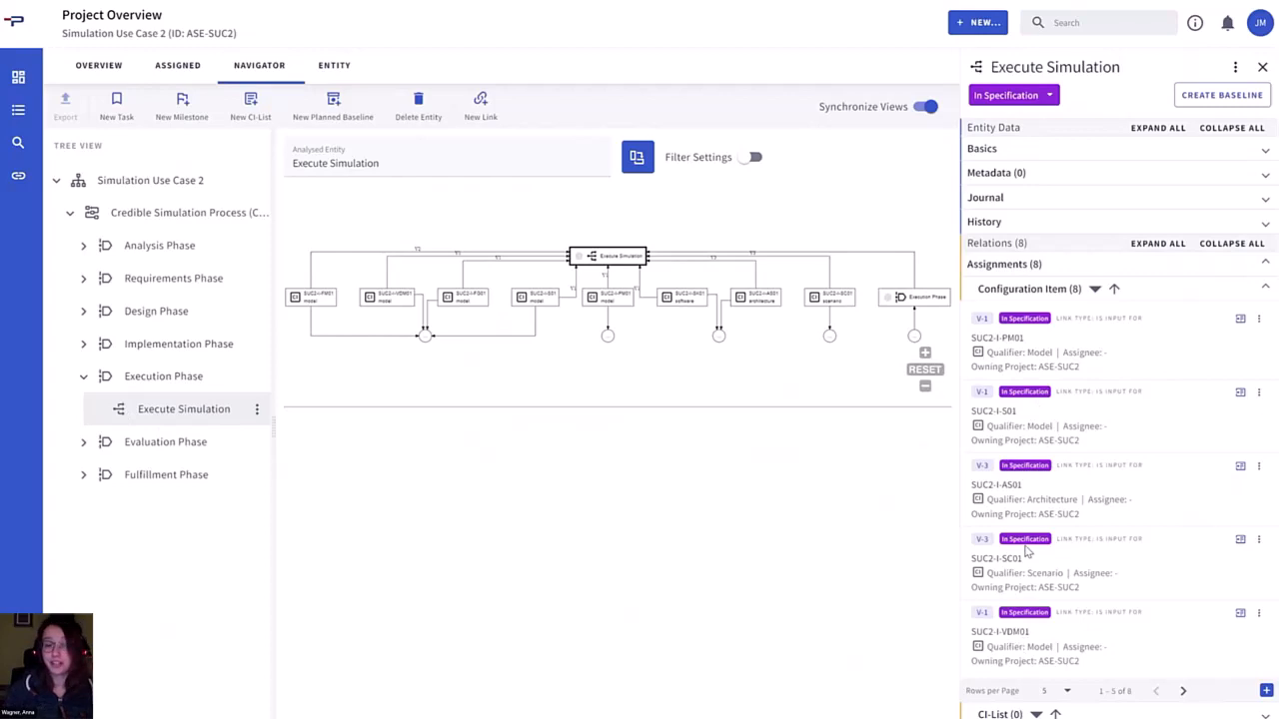
scroll(1099, 456, "down", 1)
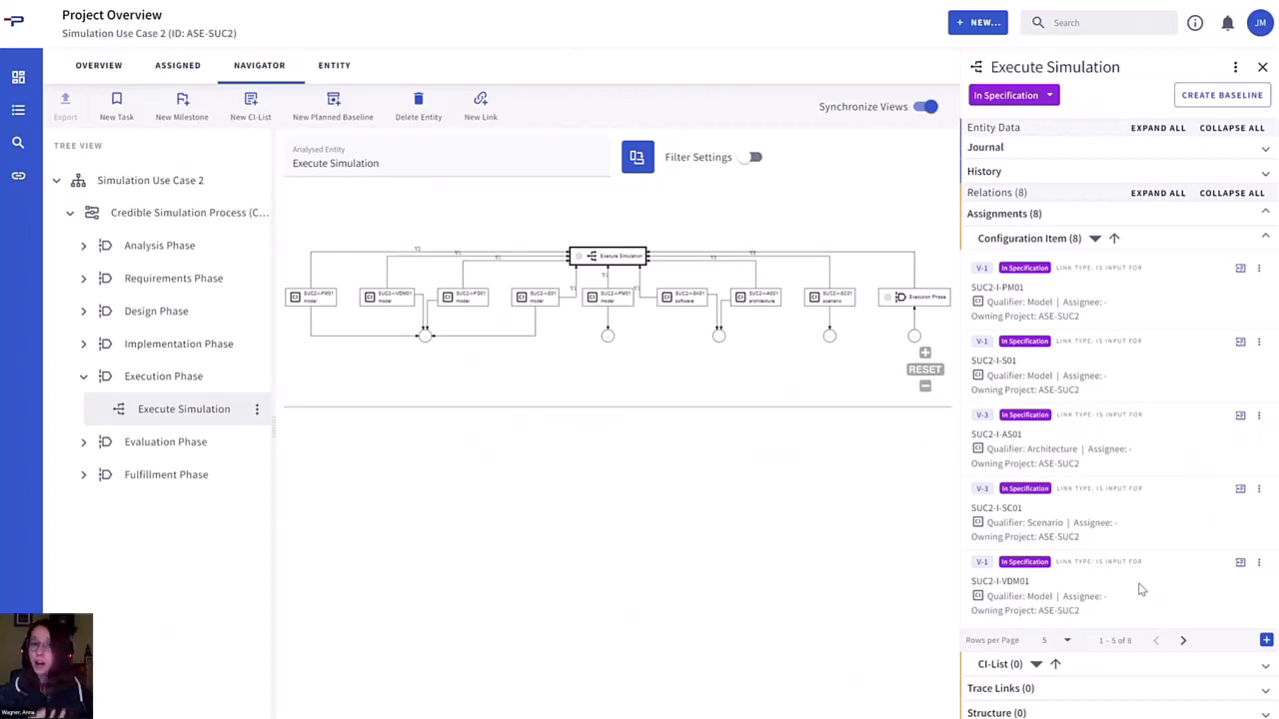
left_click(1265, 640)
left_click(574, 361)
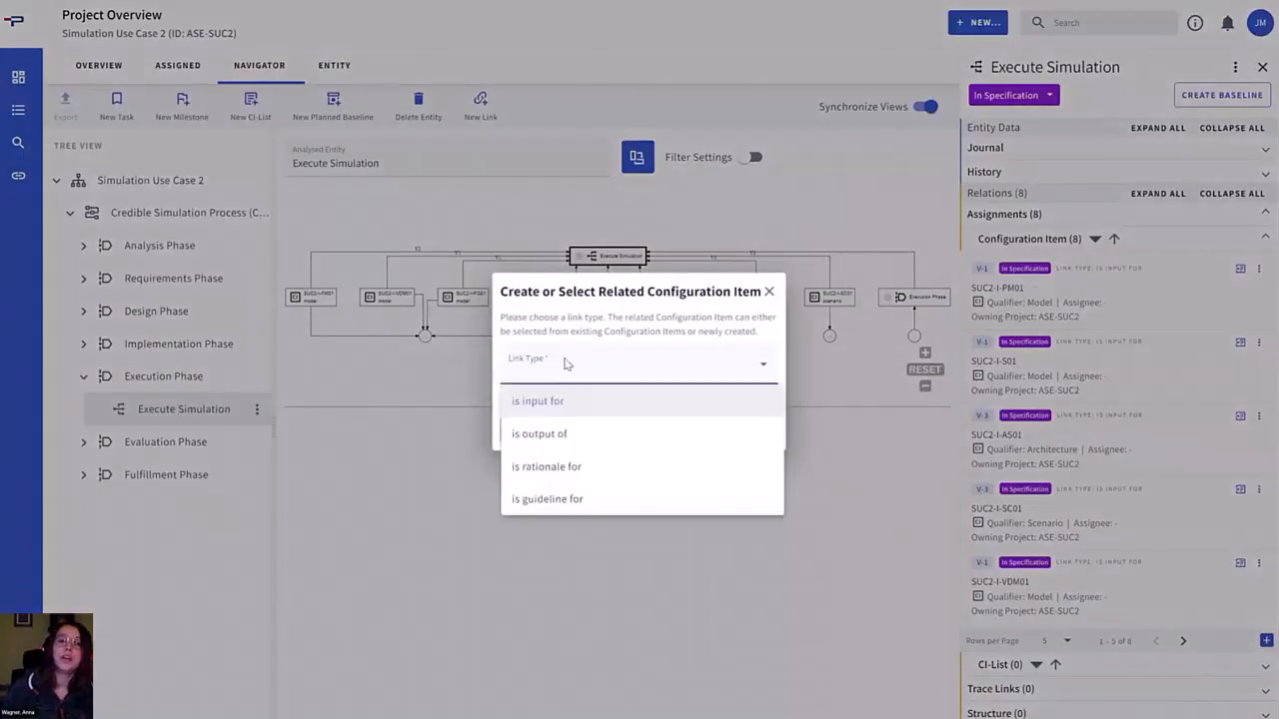
left_click(571, 496)
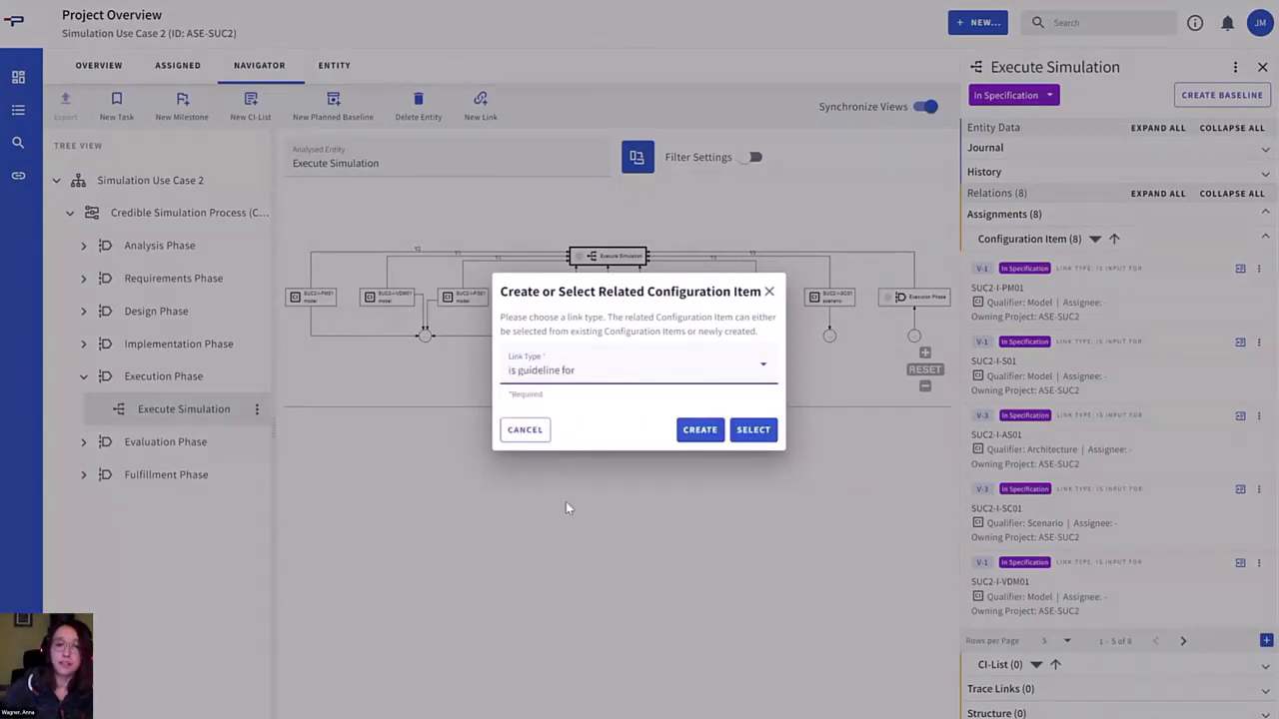
left_click(751, 430)
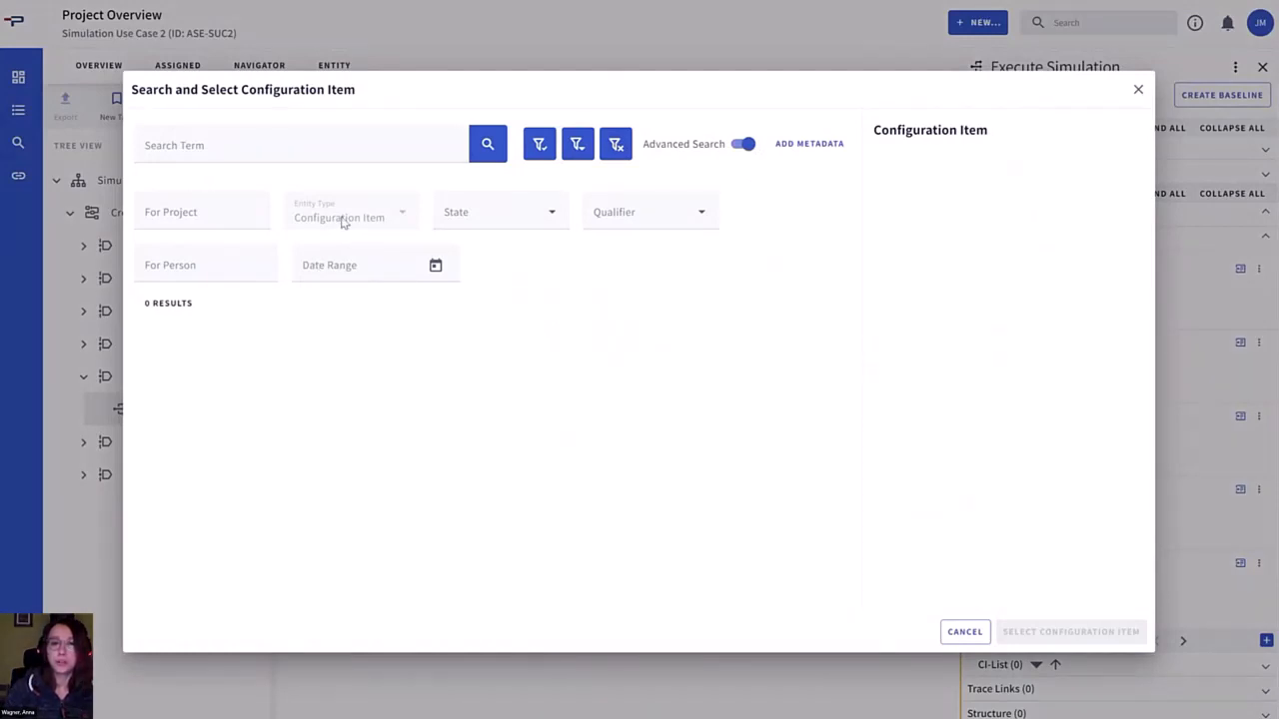
Apply the saved Methods filter and search for configuration items with the qualifier Method
left_click(584, 148)
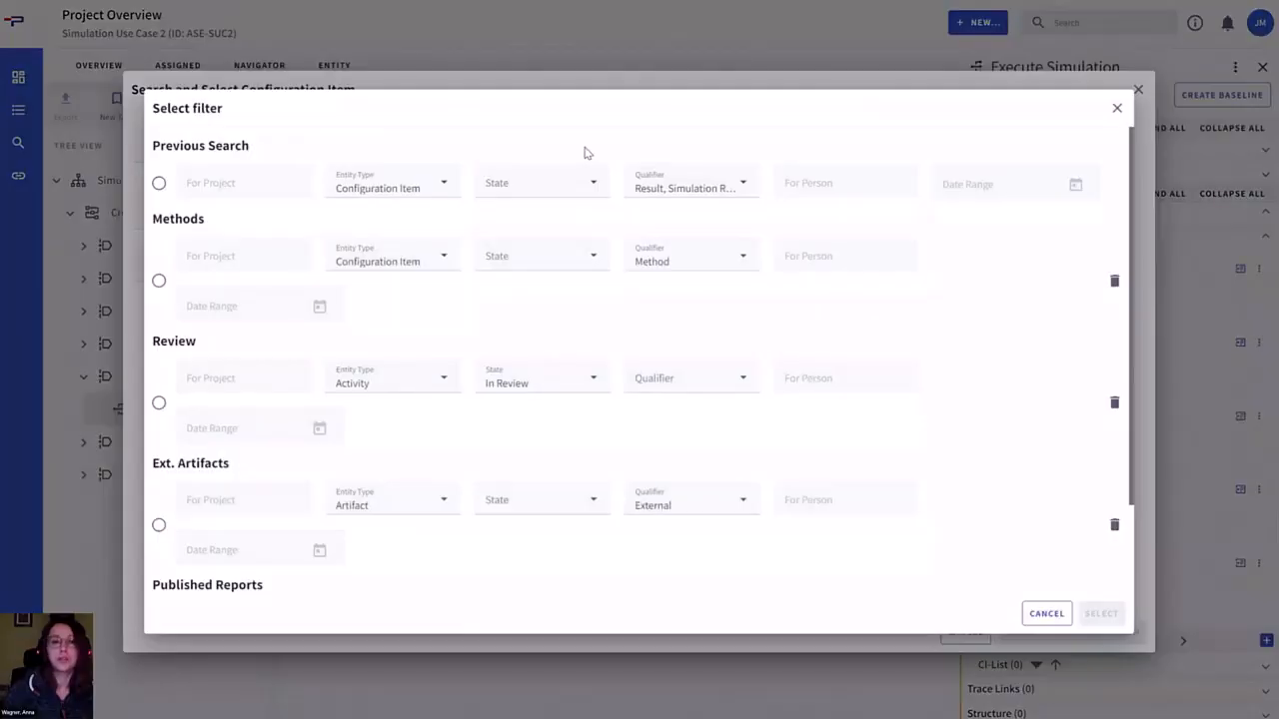
scroll(285, 587, "down", 1)
scroll(285, 560, "up", 2)
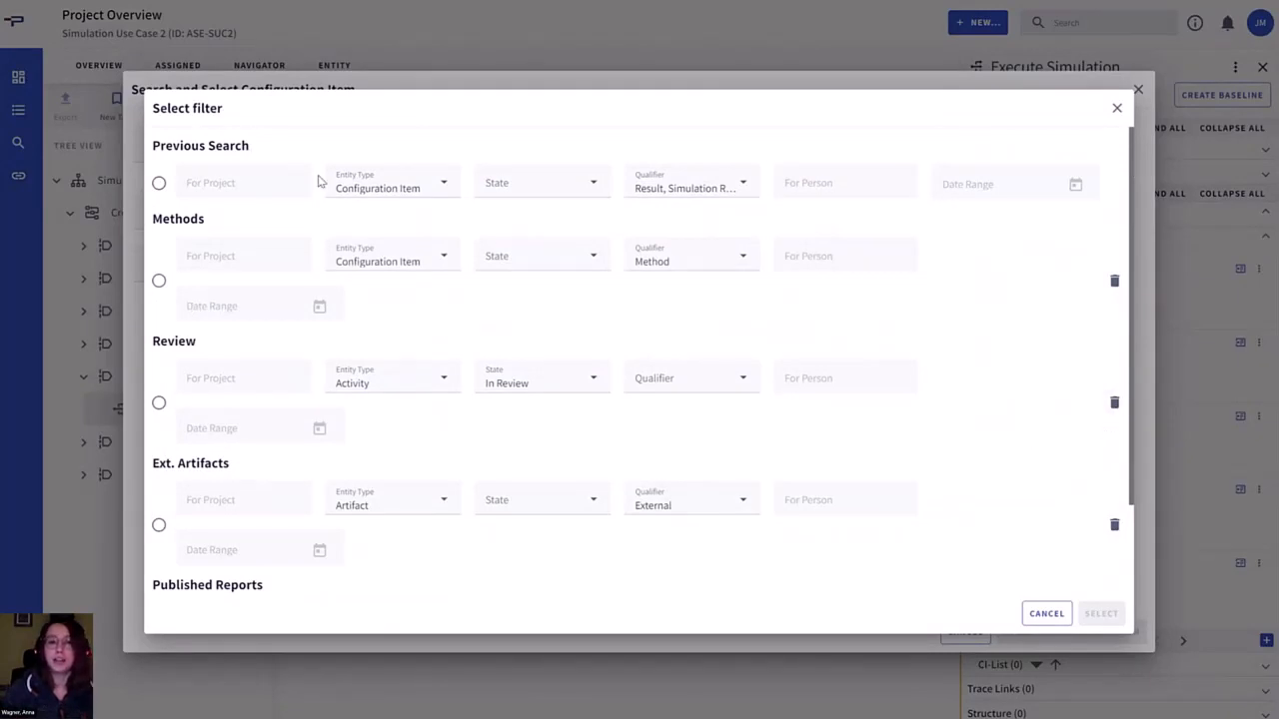
left_click(747, 190)
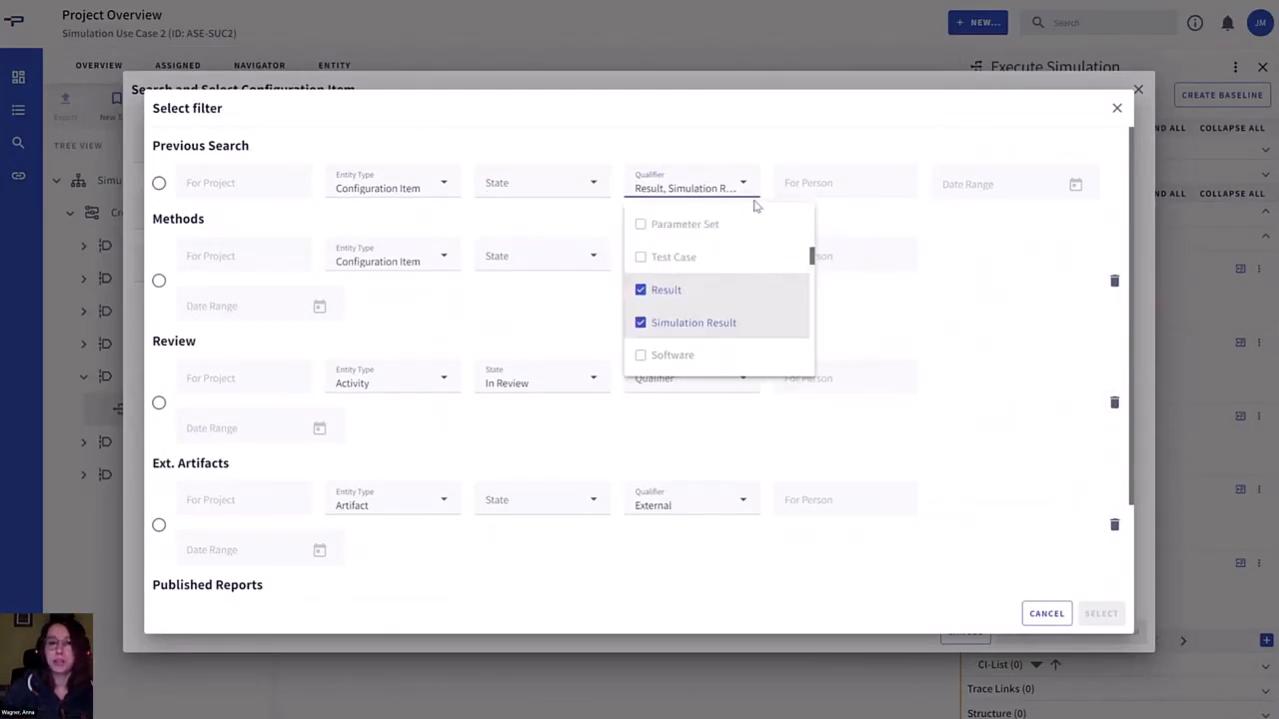
left_click(748, 183)
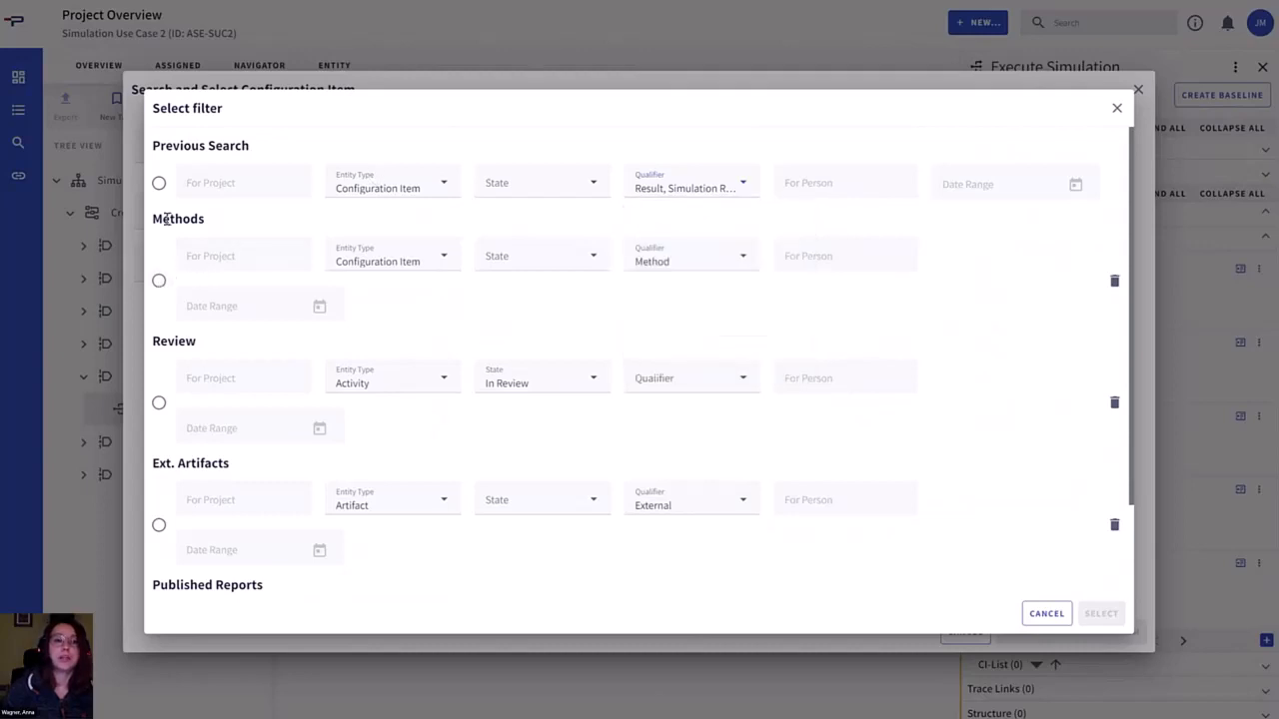
left_click(159, 282)
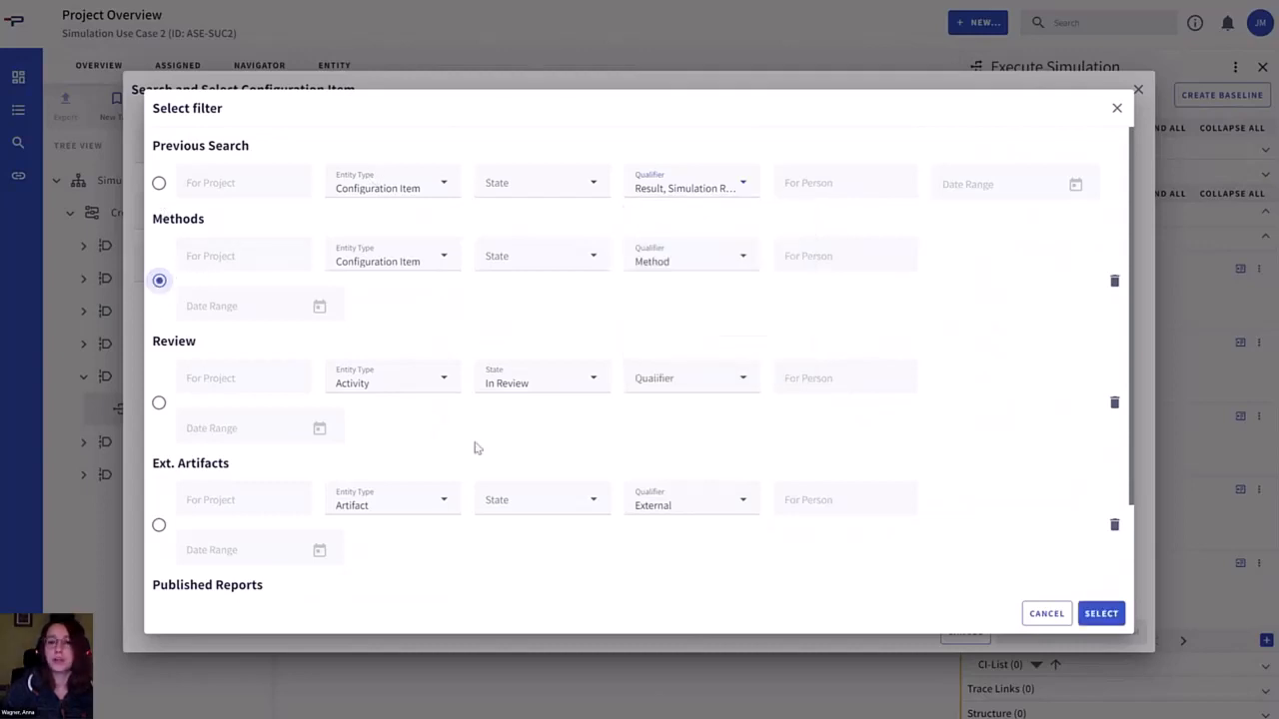
left_click(1100, 612)
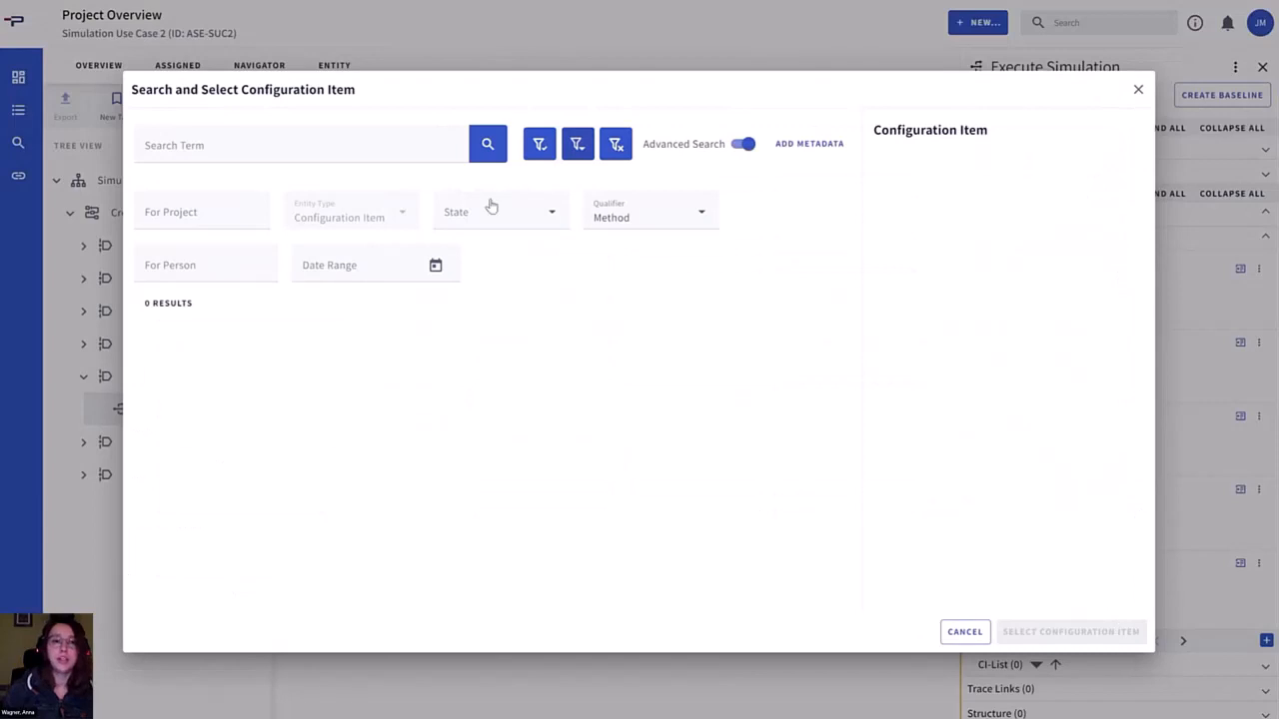
left_click(477, 159)
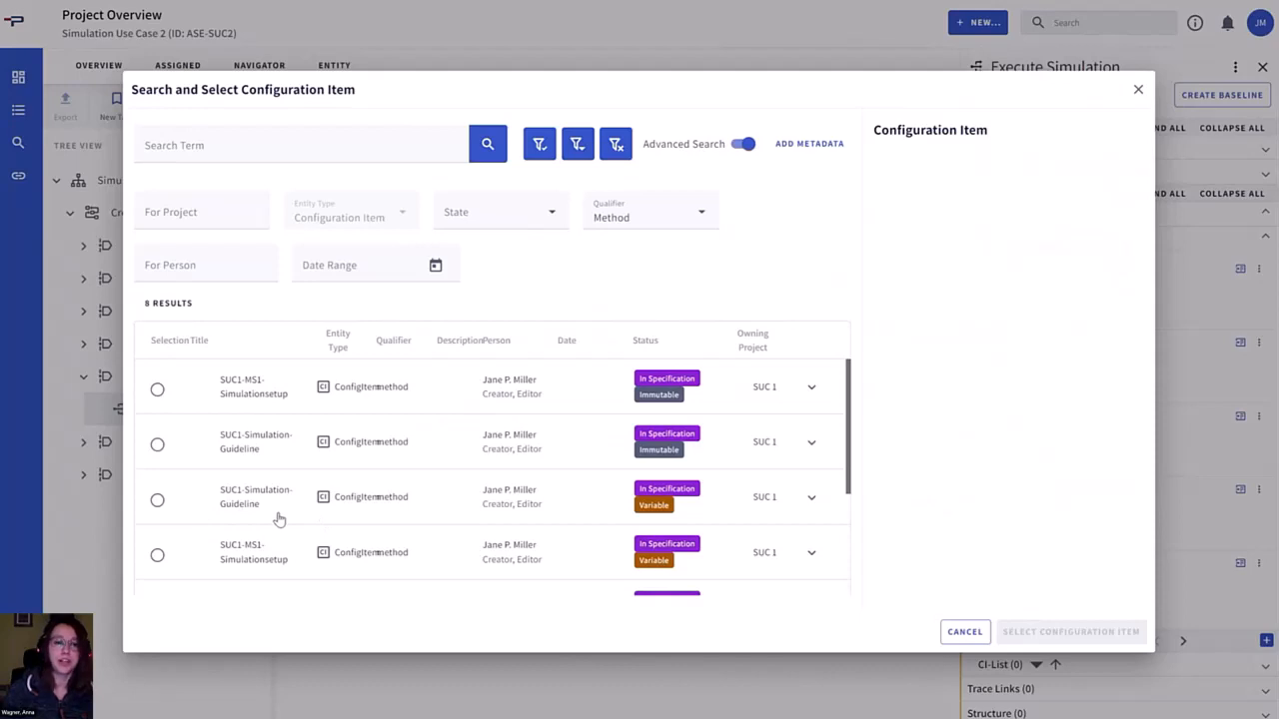
Look through the found methods and select the variable SUC1-Simulation-Guideline owned by SUC 1 in version V-1
scroll(304, 502, "down", 2)
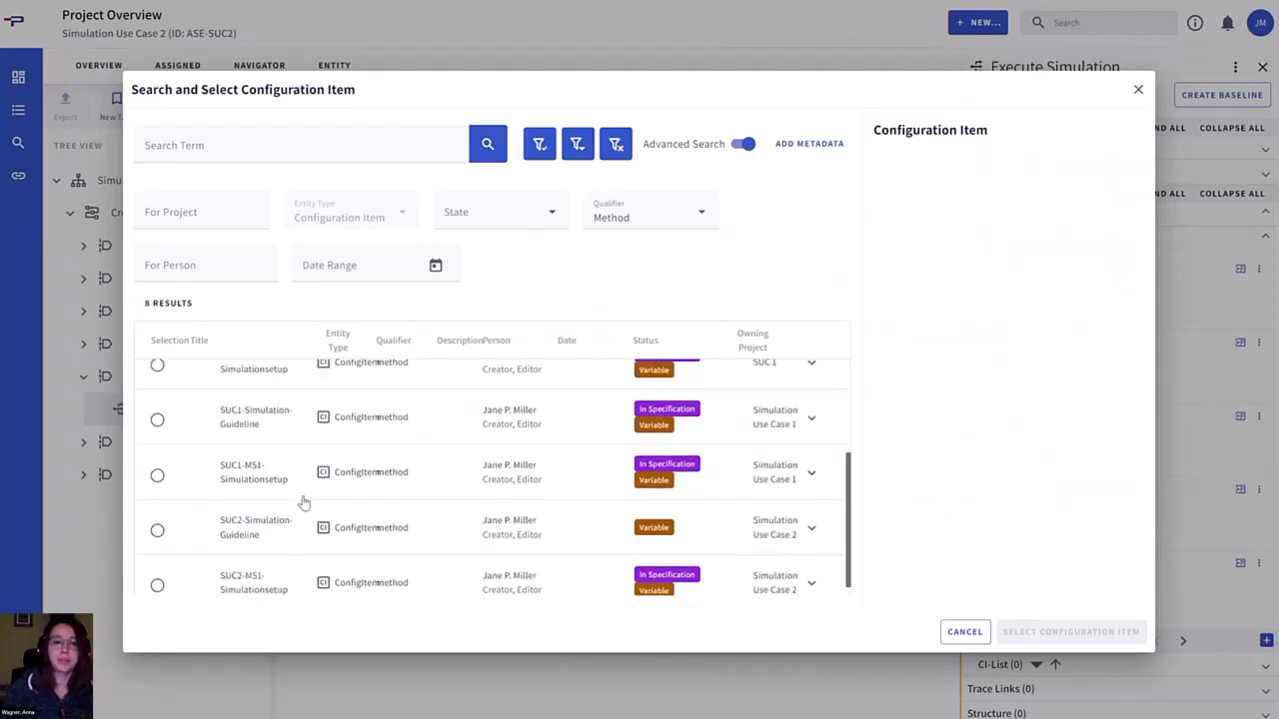
scroll(304, 502, "down", 1)
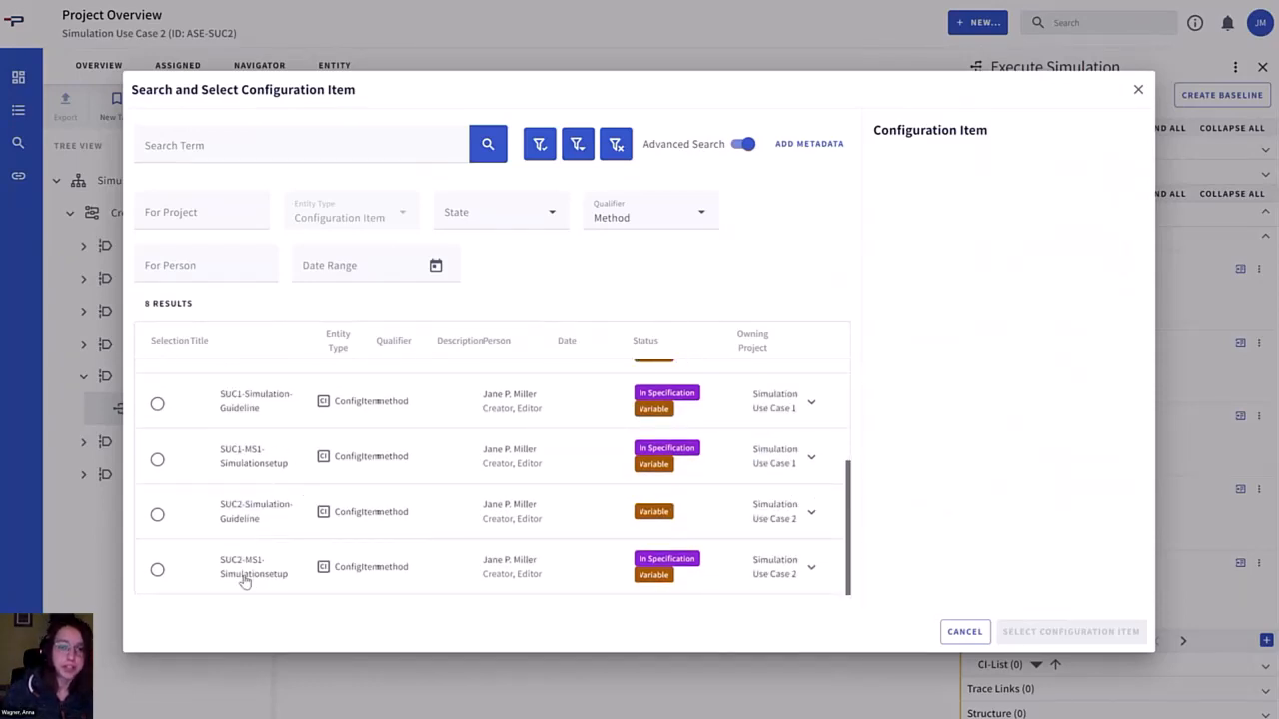
scroll(352, 527, "up", 4)
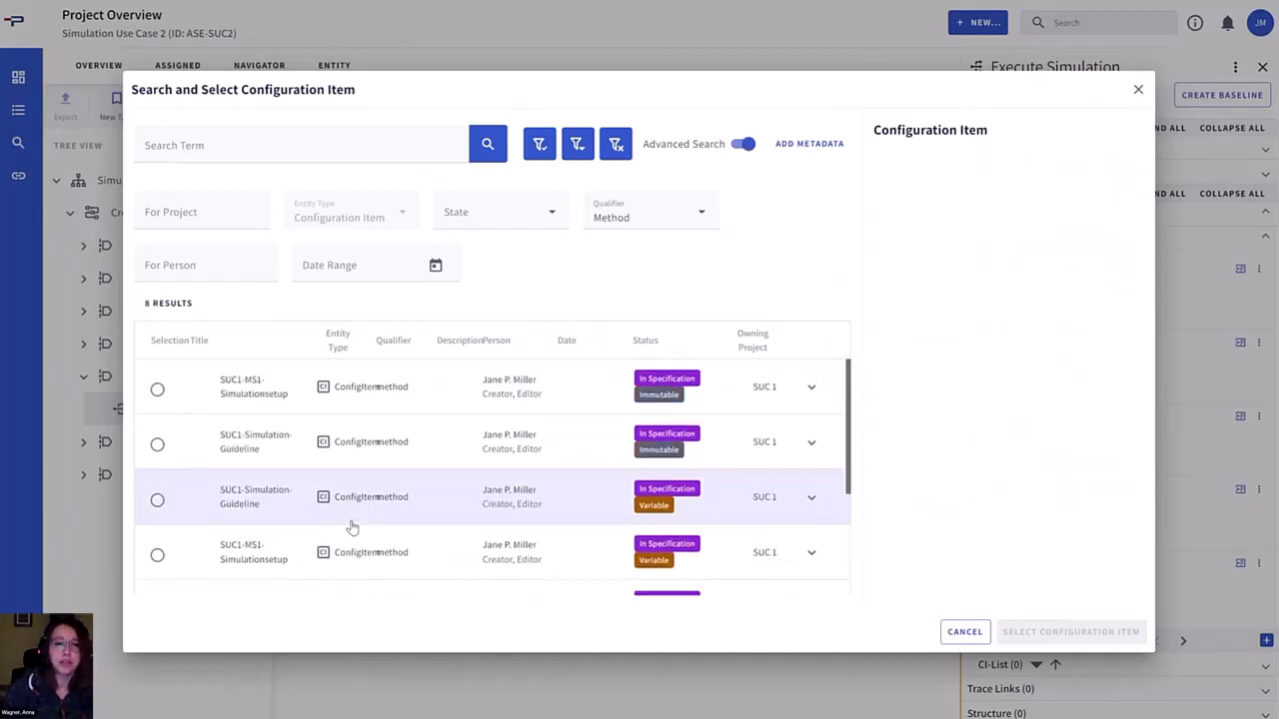
left_click(156, 500)
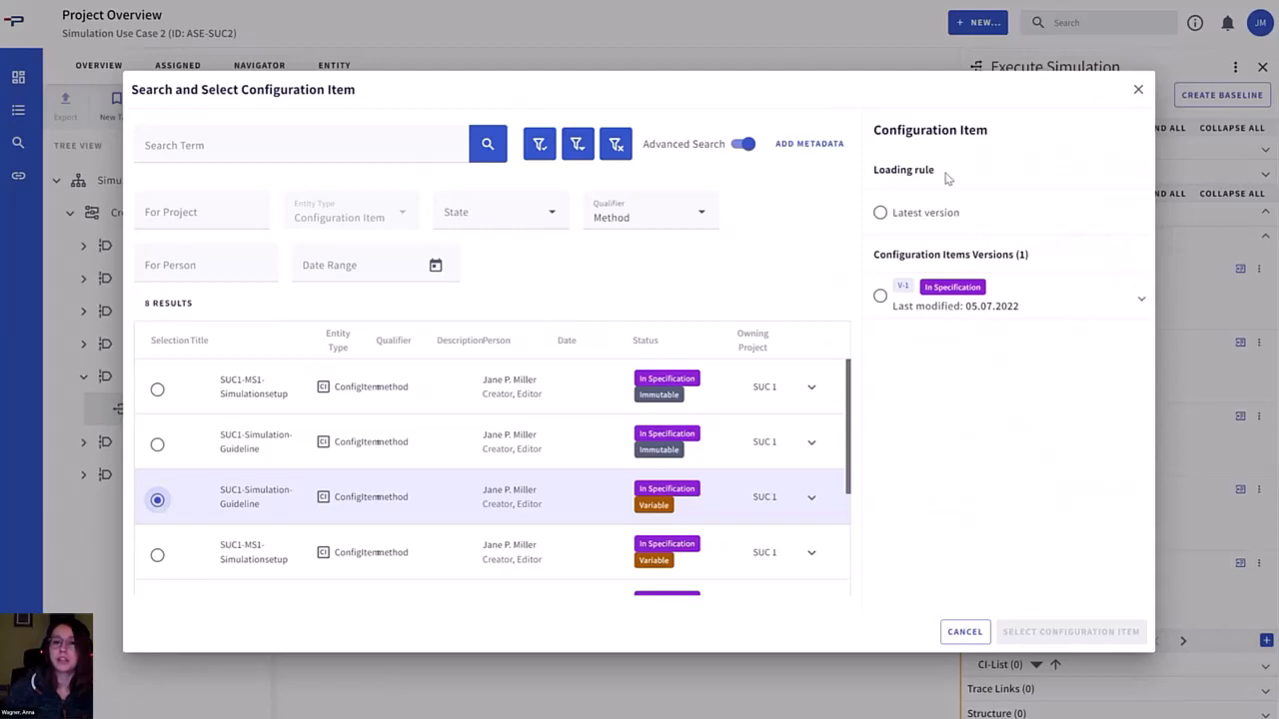
left_click(879, 296)
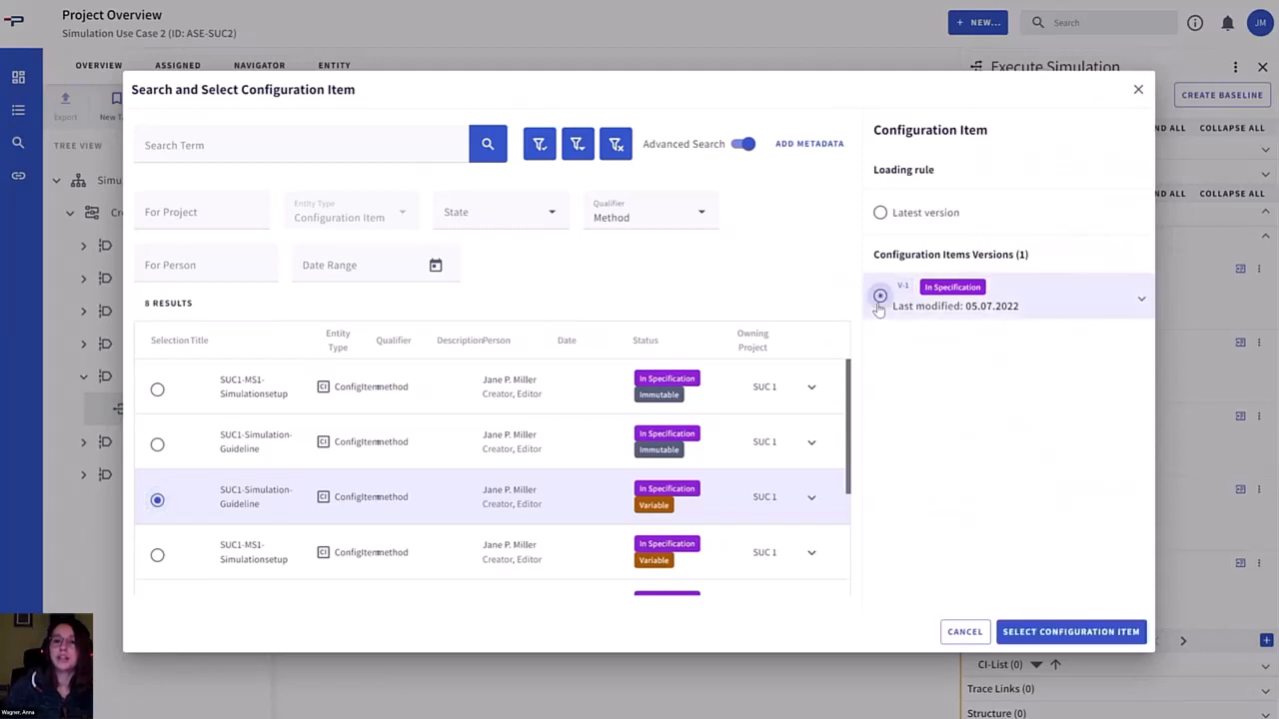
Inspect the basics of version V-1 and the embedded content of its SUC1-Guideline Simulation artifact
left_click(1140, 304)
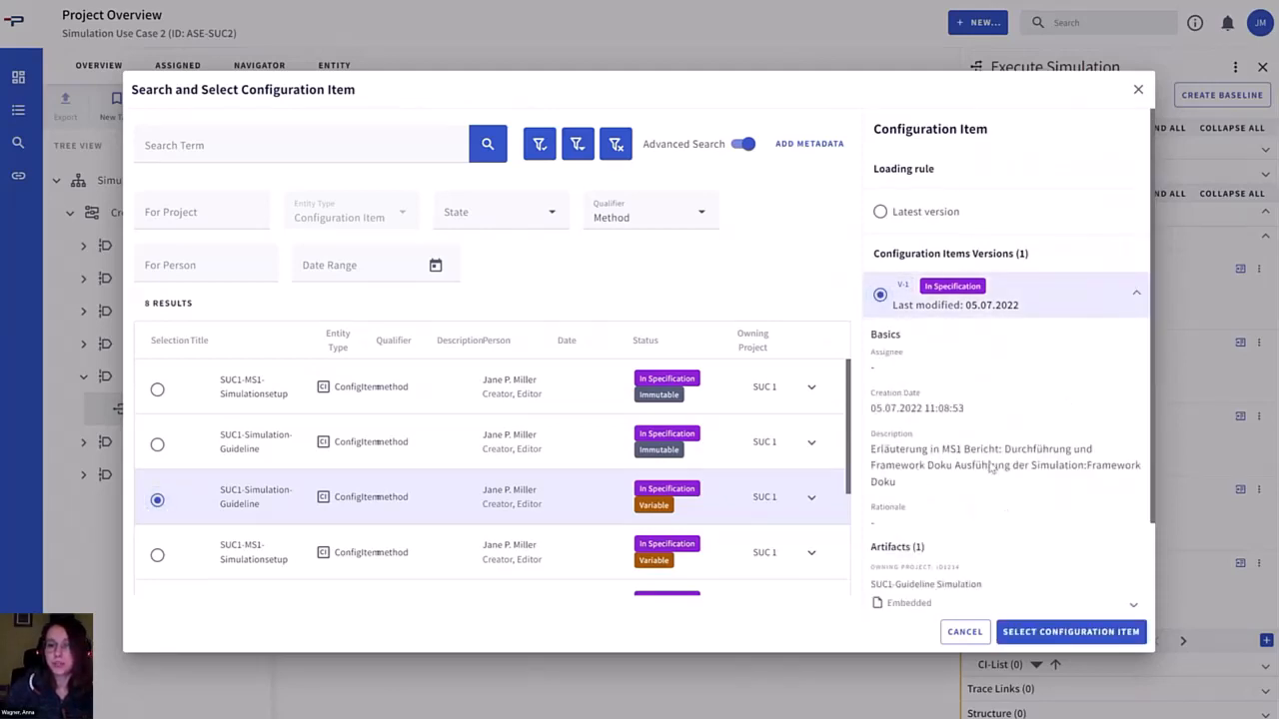
scroll(989, 469, "down", 2)
left_click(1133, 497)
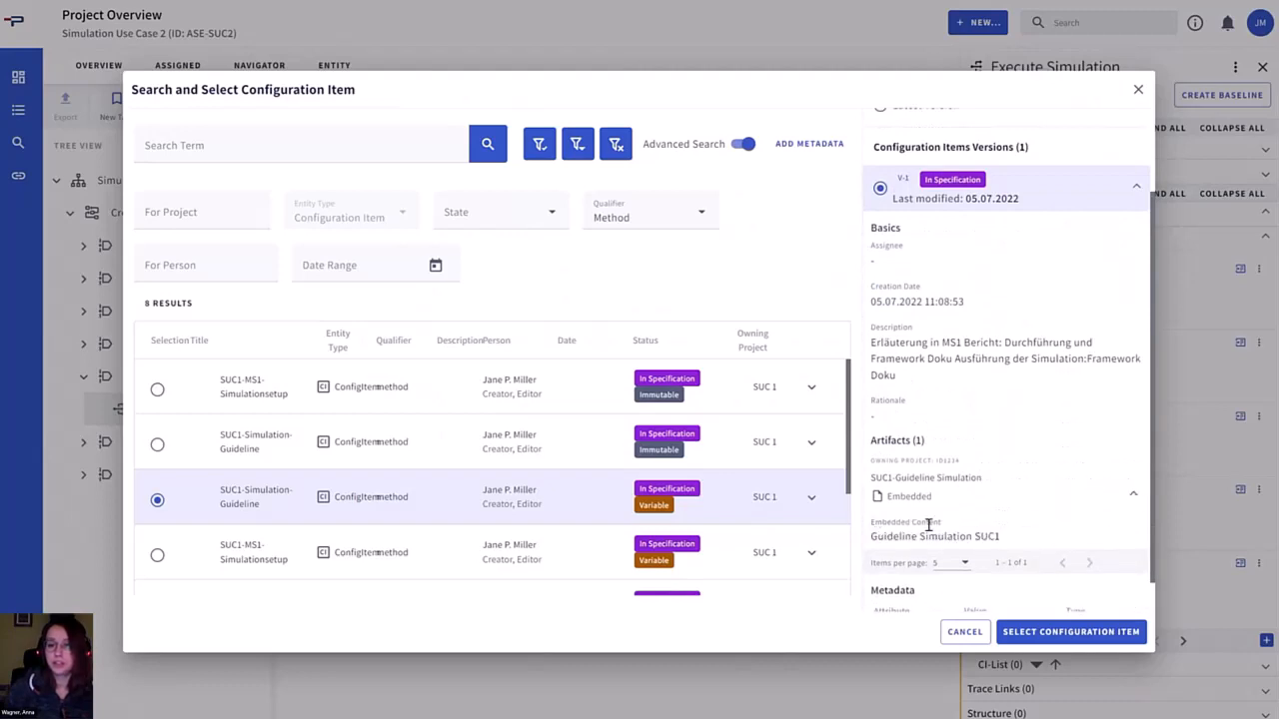
left_click(1133, 493)
scroll(959, 355, "up", 2)
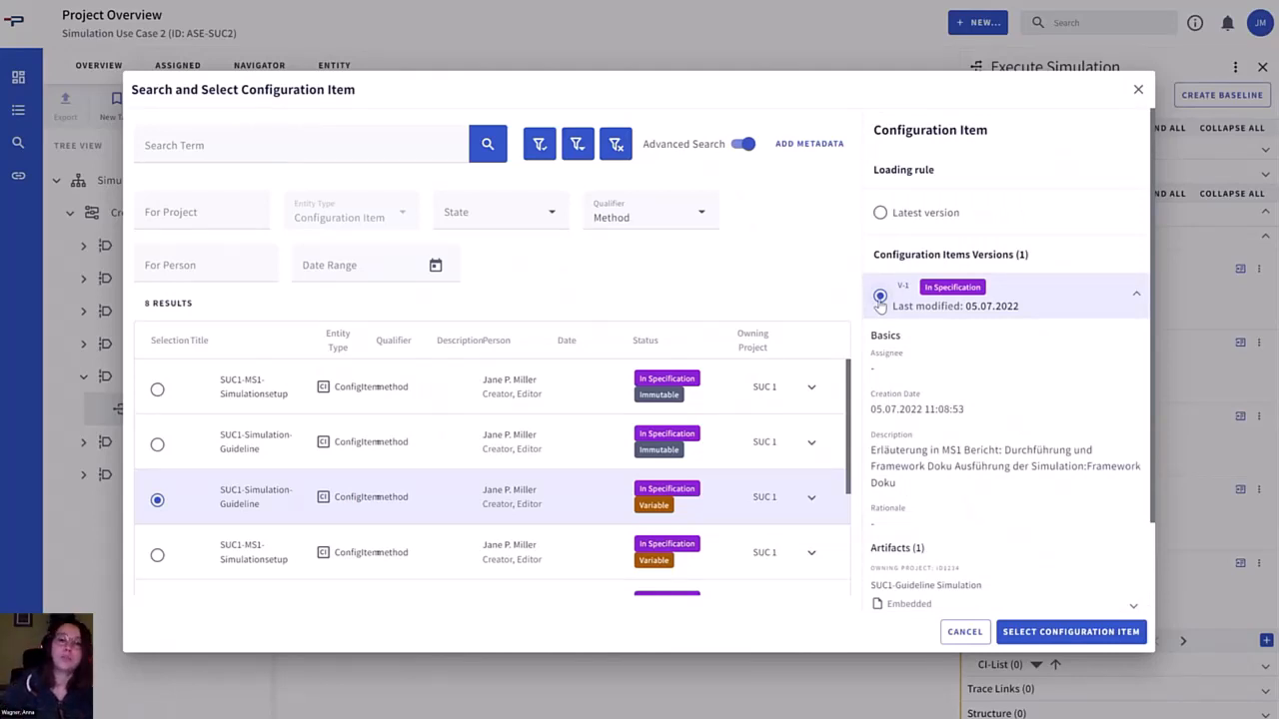
Set the guideline's loading rule to the latest version, assign it to Execute Simulation, and view the second page of assignments
left_click(879, 214)
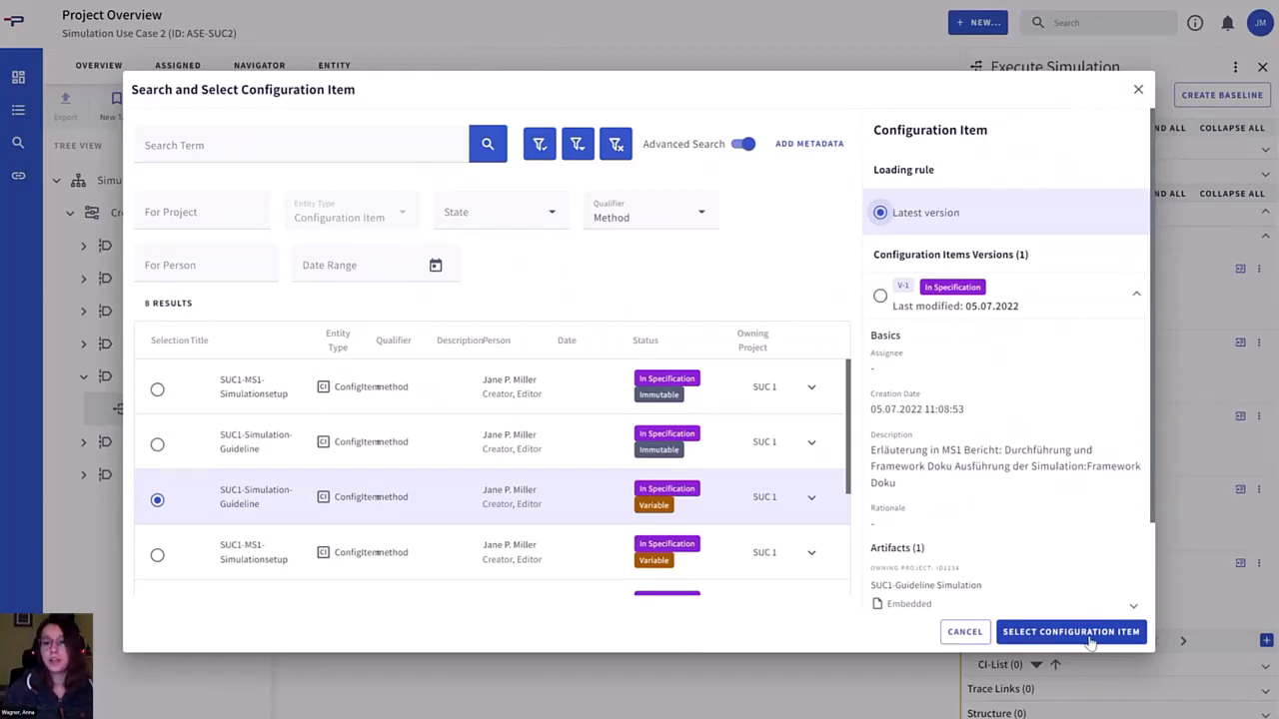
left_click(1089, 637)
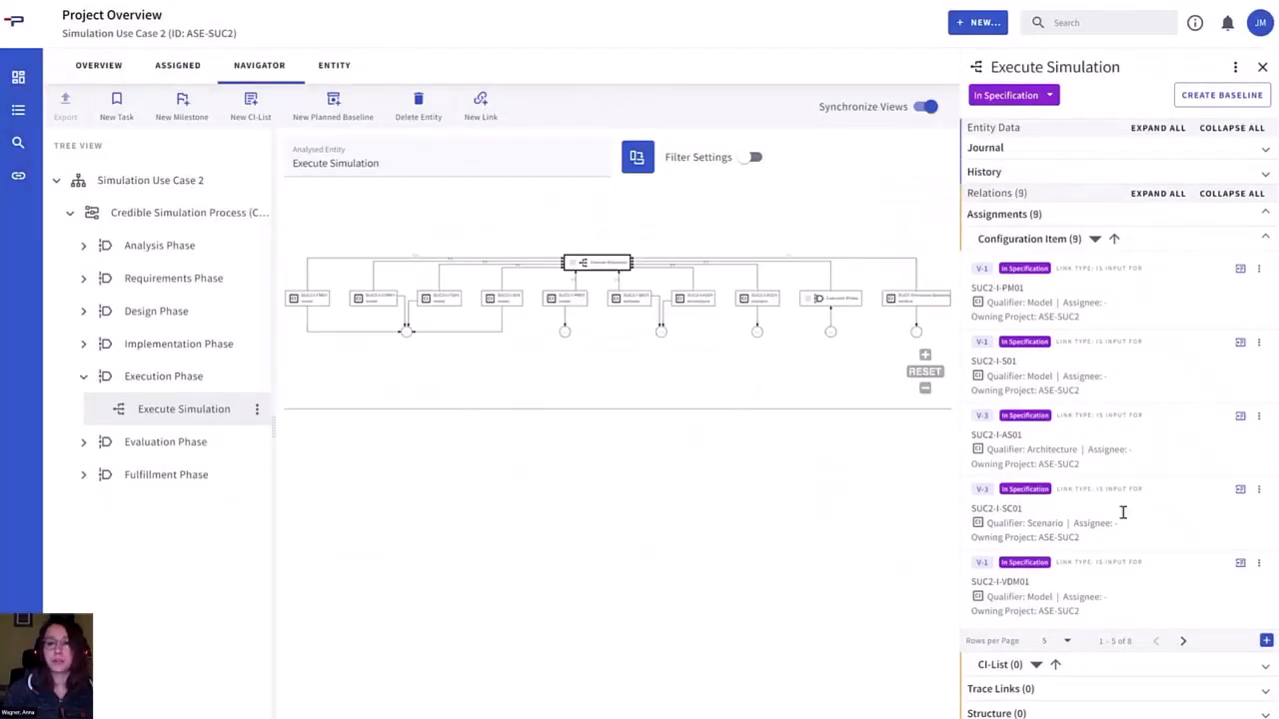
left_click(1183, 644)
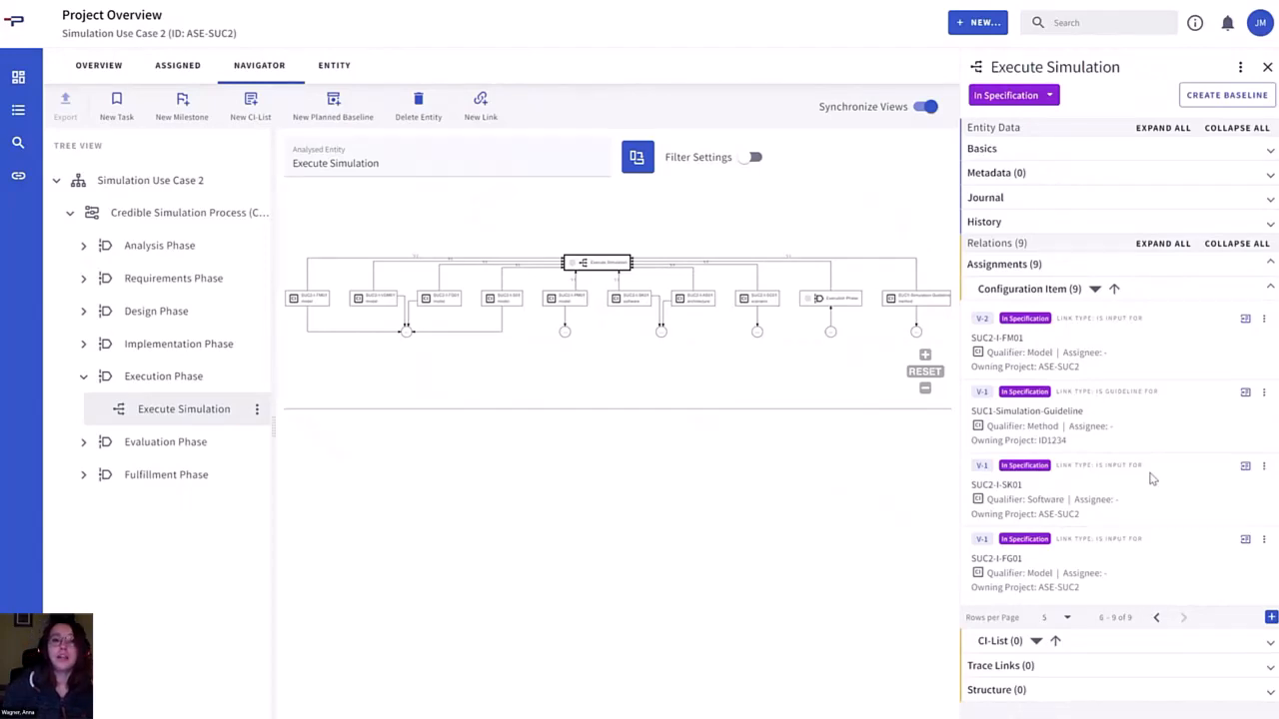
Start a new planned baseline for Execute Simulation, entering the responsible person's name and the title "Simulation Inputs"
left_click(334, 108)
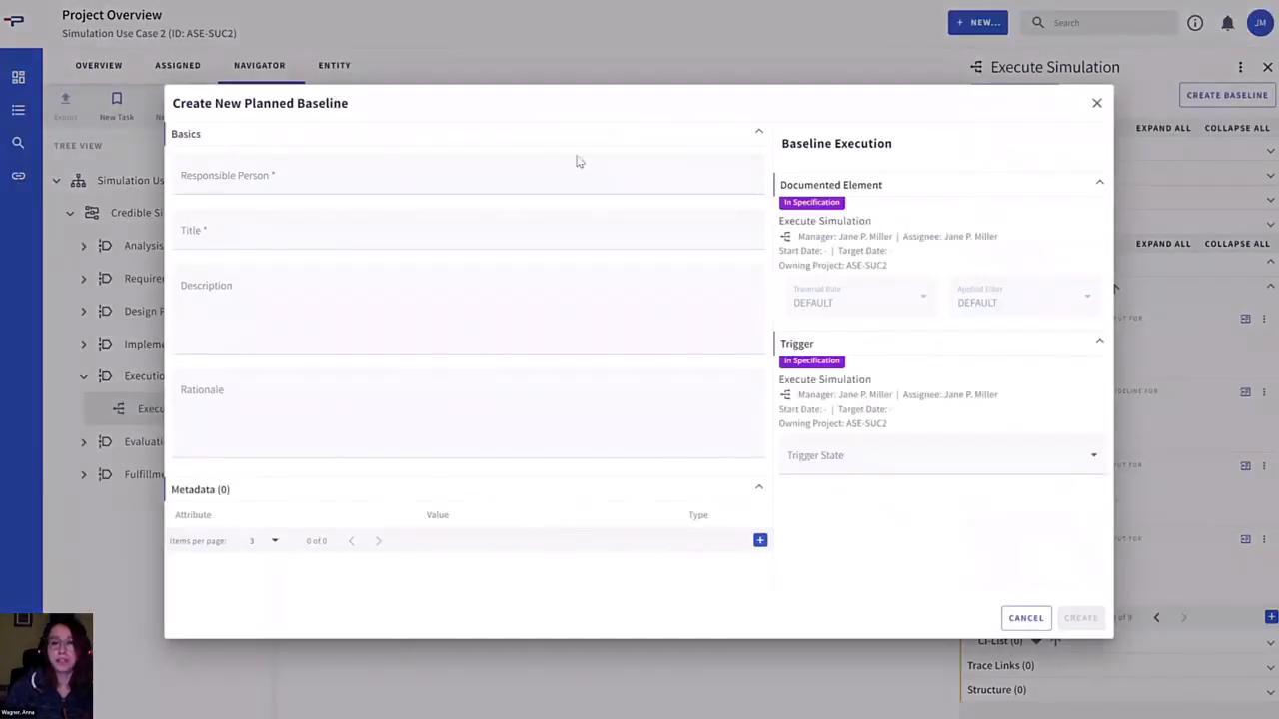
left_click(321, 176)
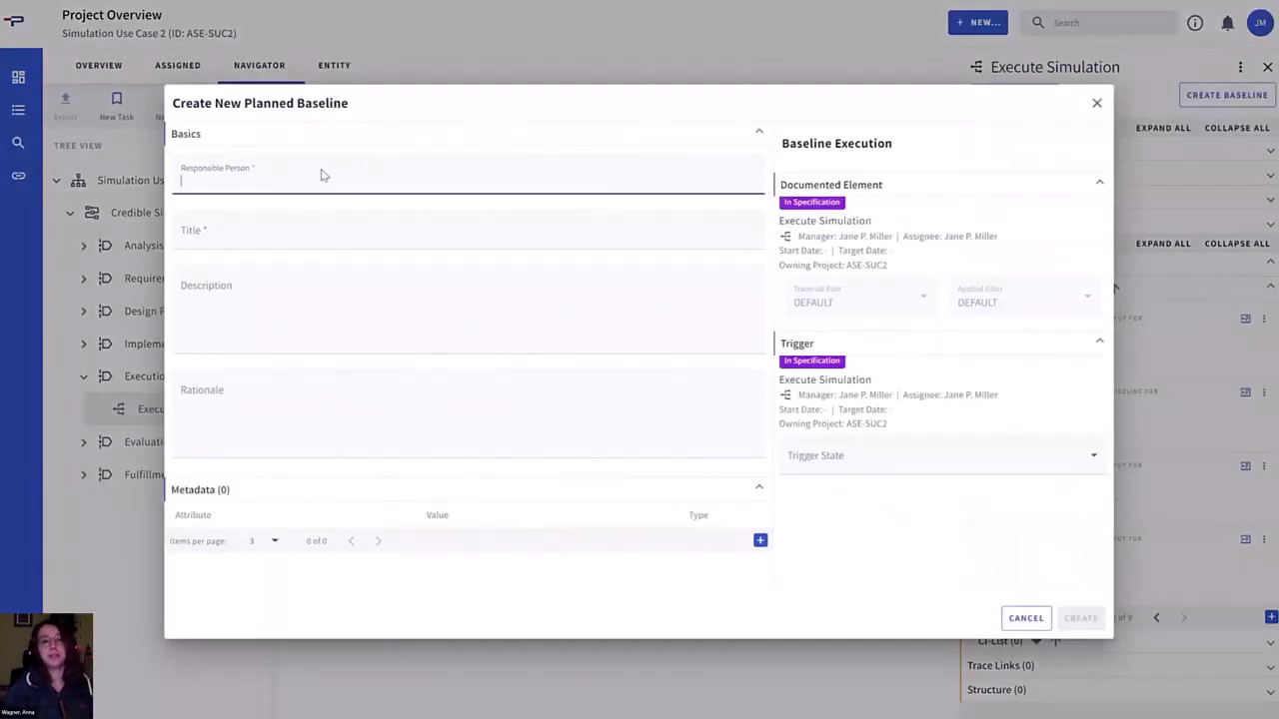
type("Jan")
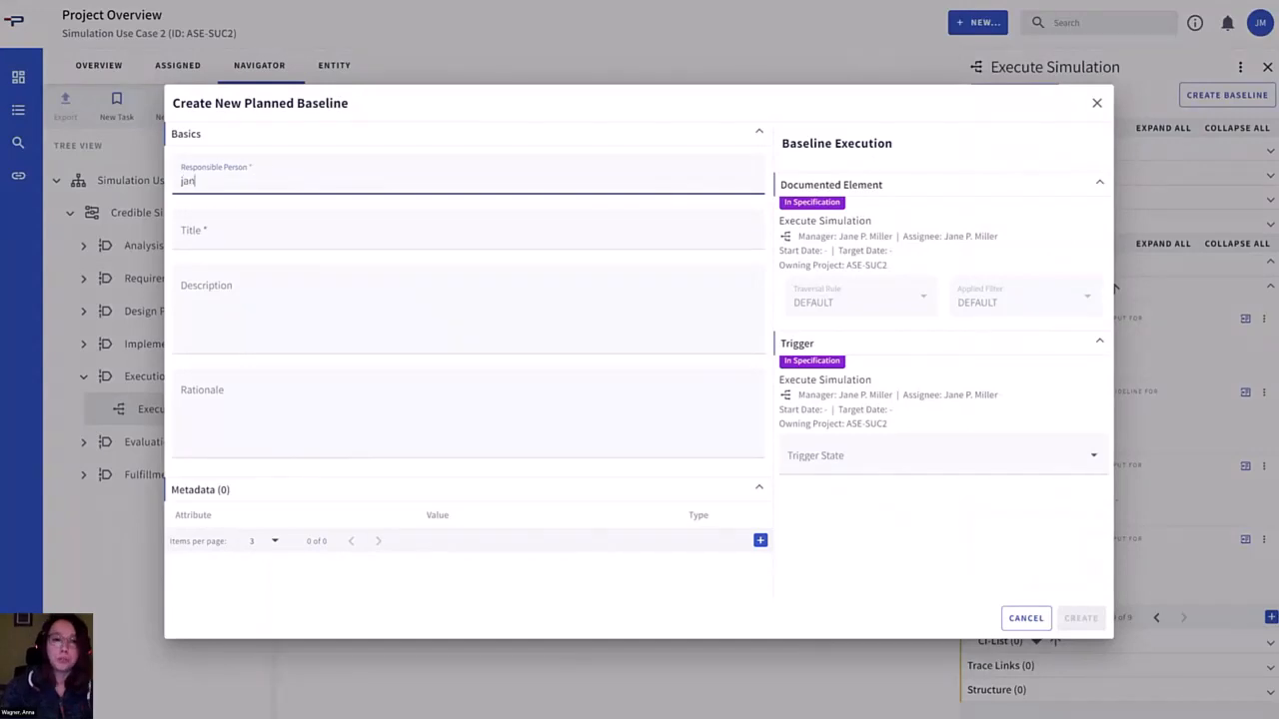
key("Return")
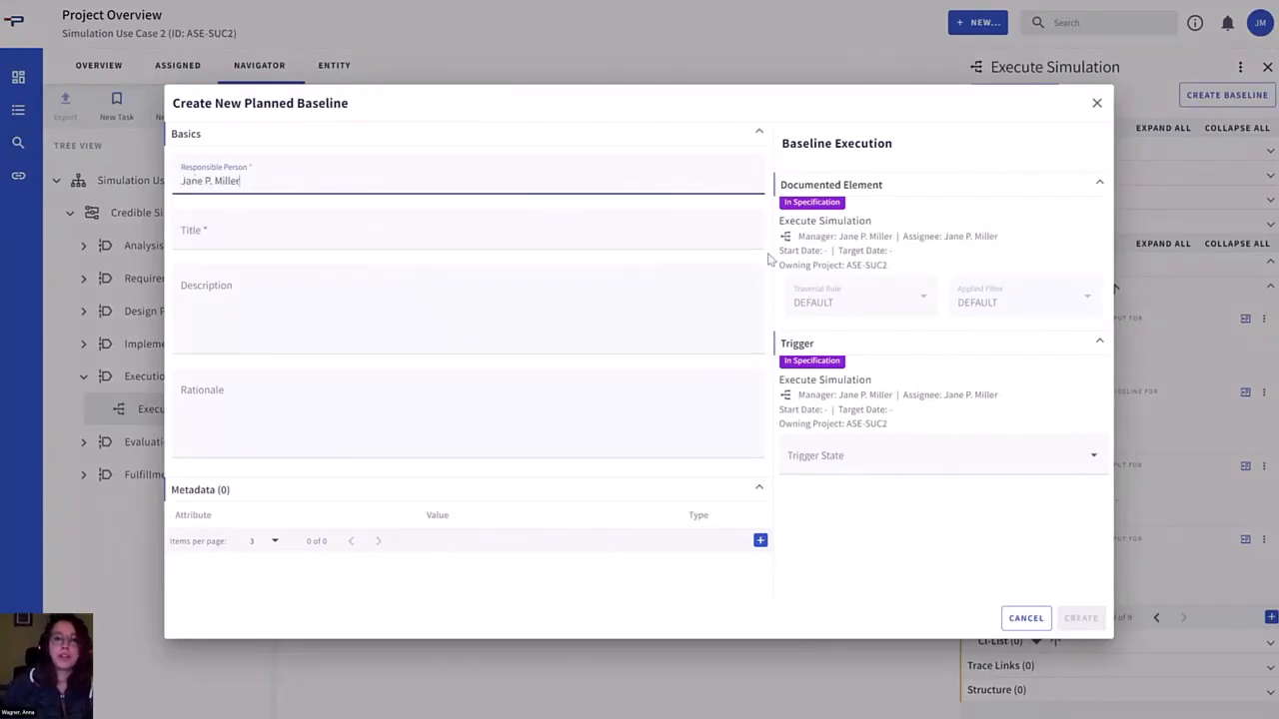
left_click(739, 231)
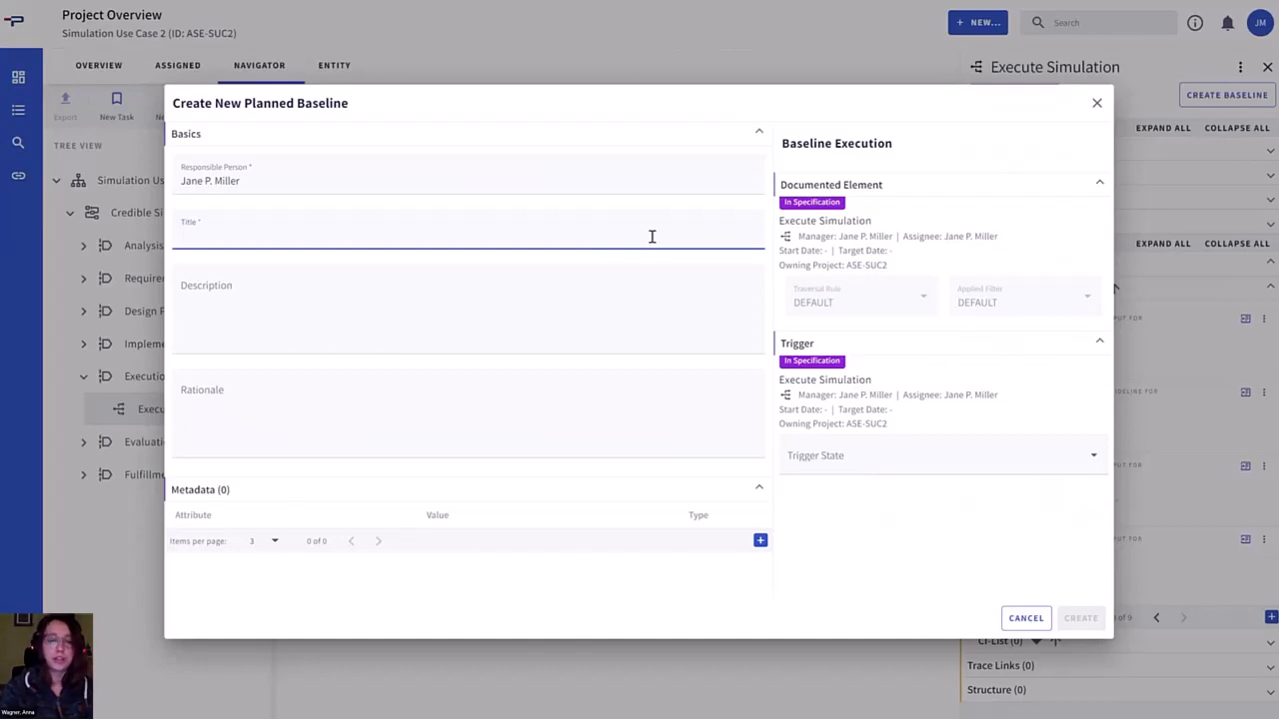
type("S")
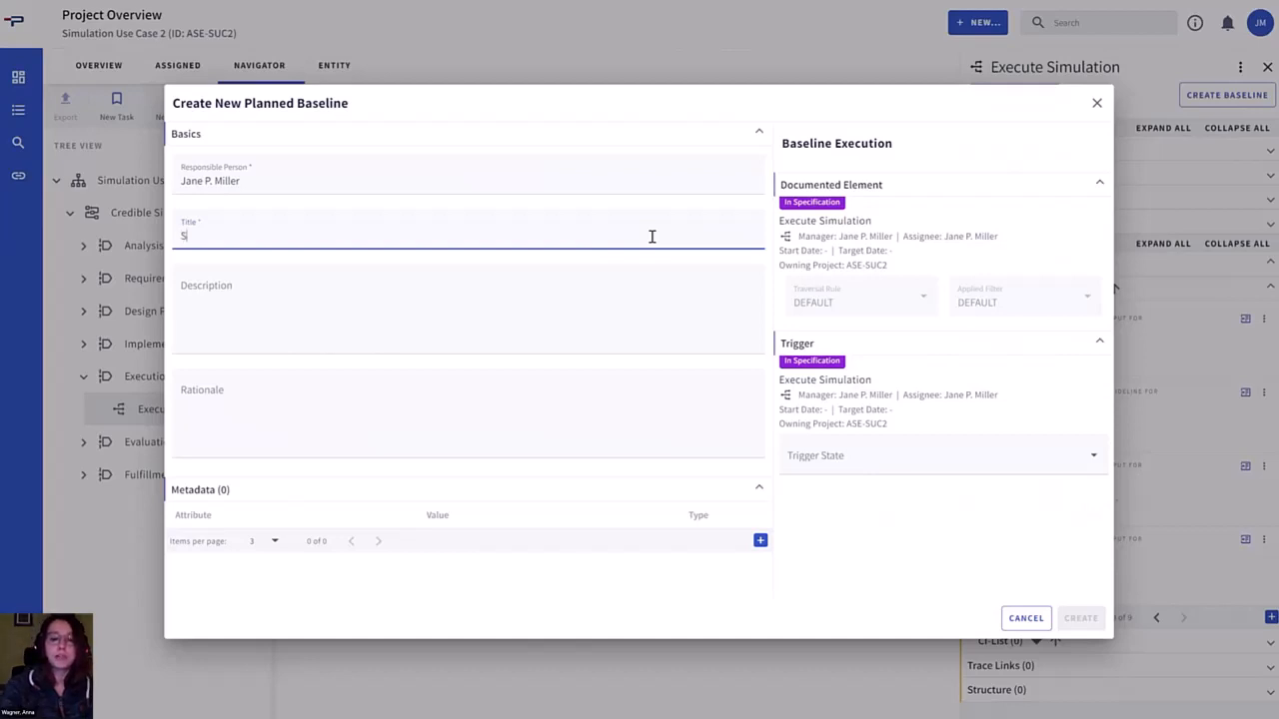
type("imulation Inputs")
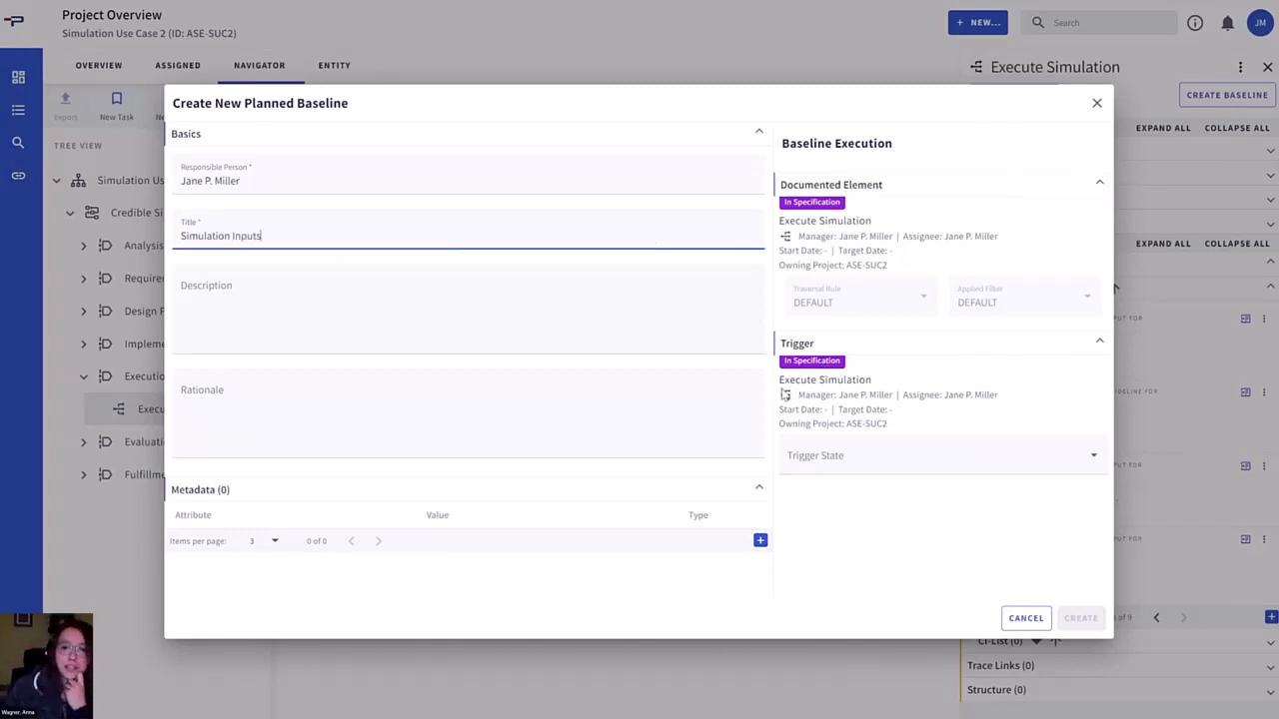
Set the planned baseline's trigger state to In Work and create the baseline
triple_click(849, 382)
left_click(867, 382)
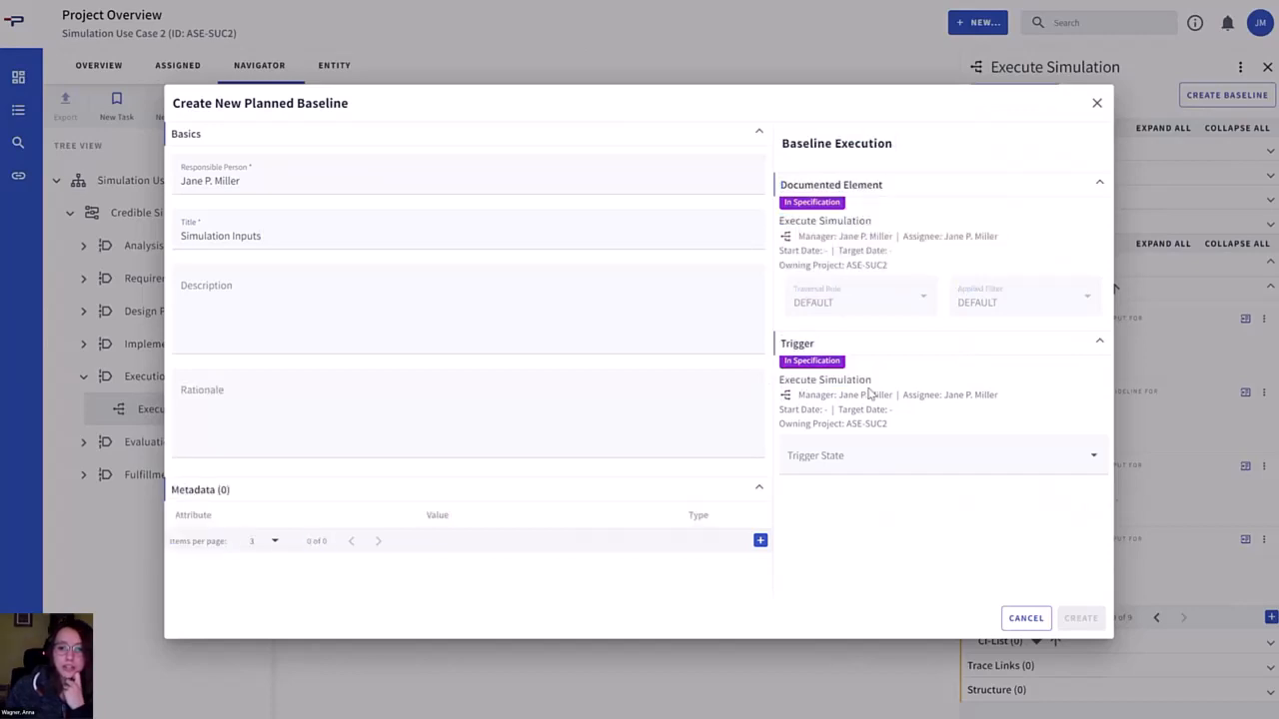
left_click(845, 455)
left_click(839, 483)
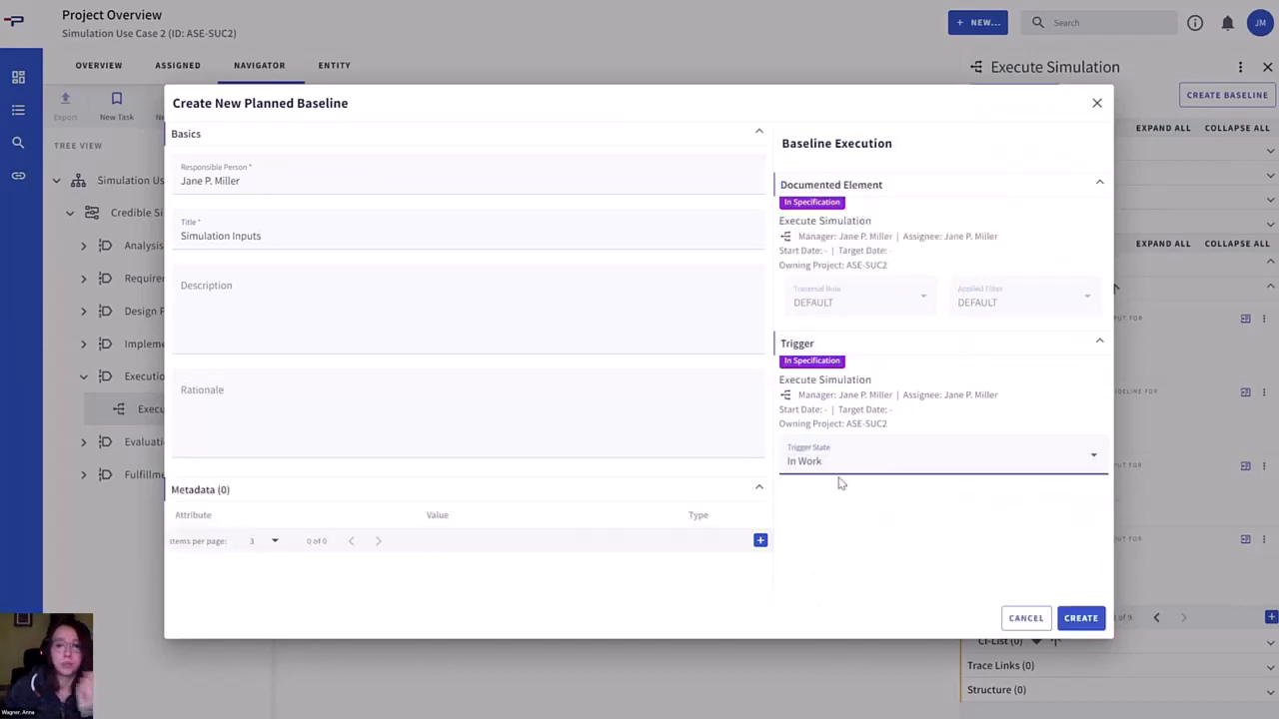
left_click(1083, 617)
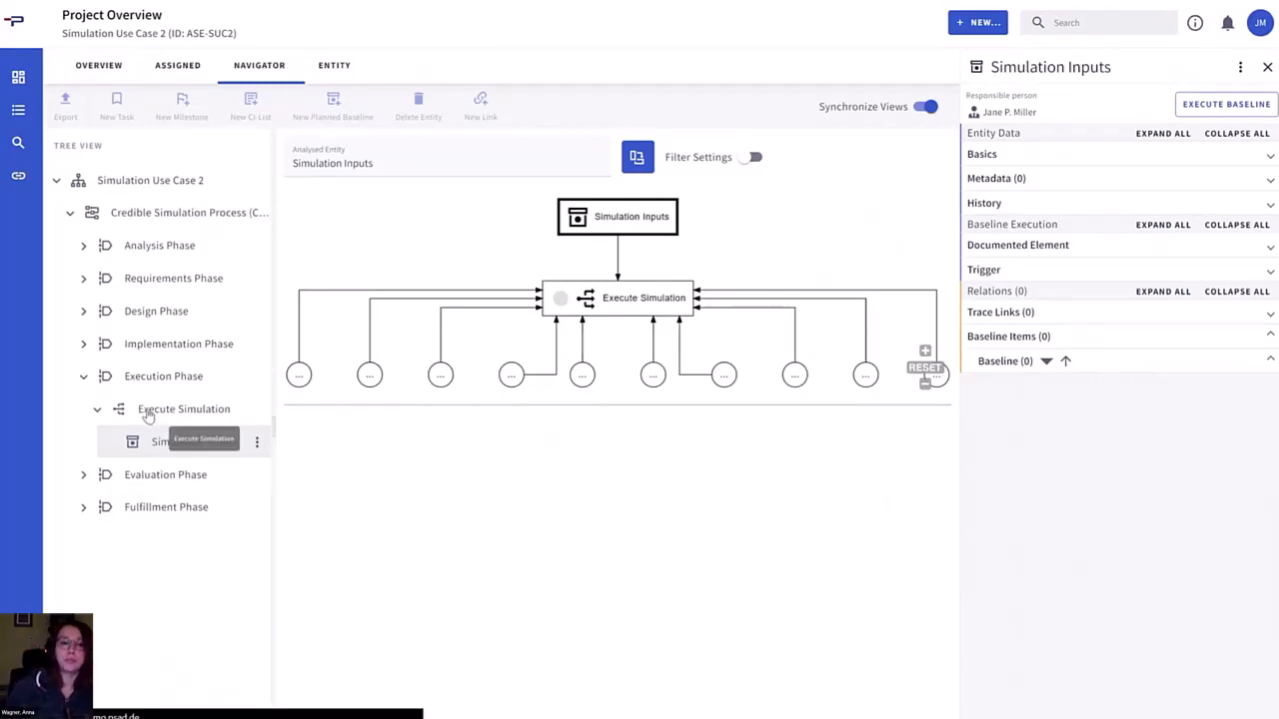
Change the release state of the Execute Simulation activity to In Work without adding a comment
left_click(148, 414)
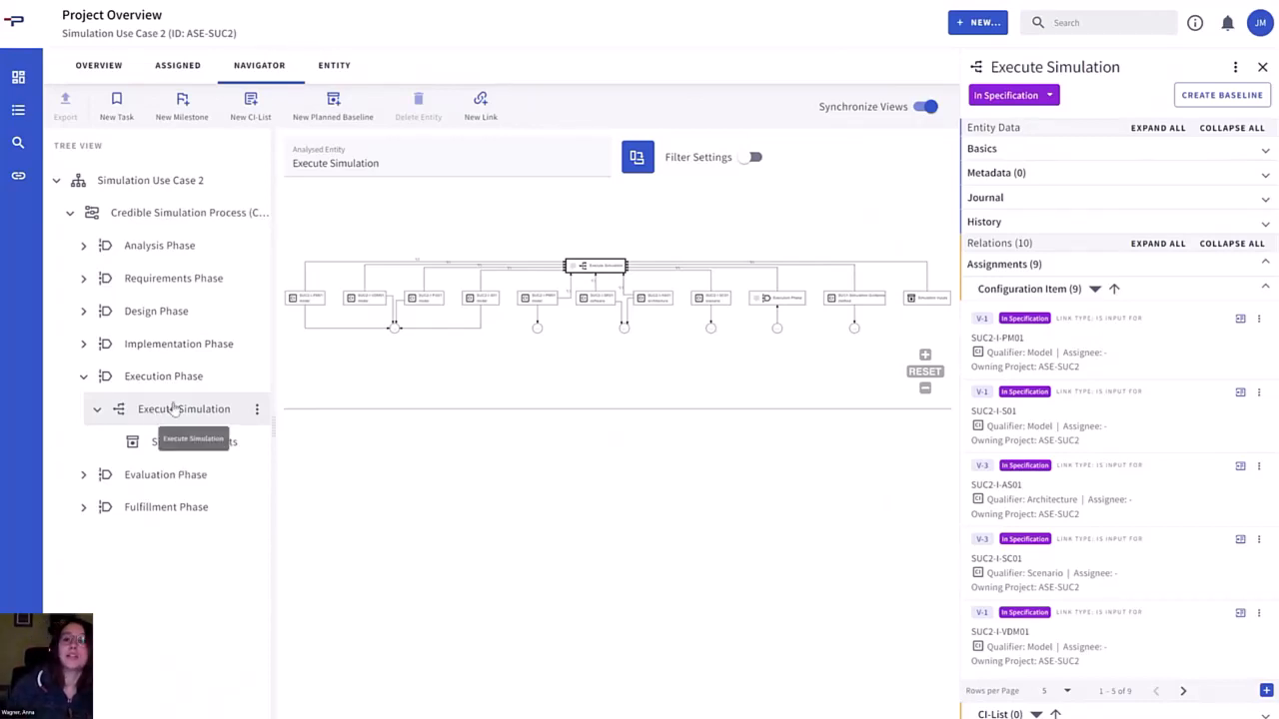
left_click(1049, 96)
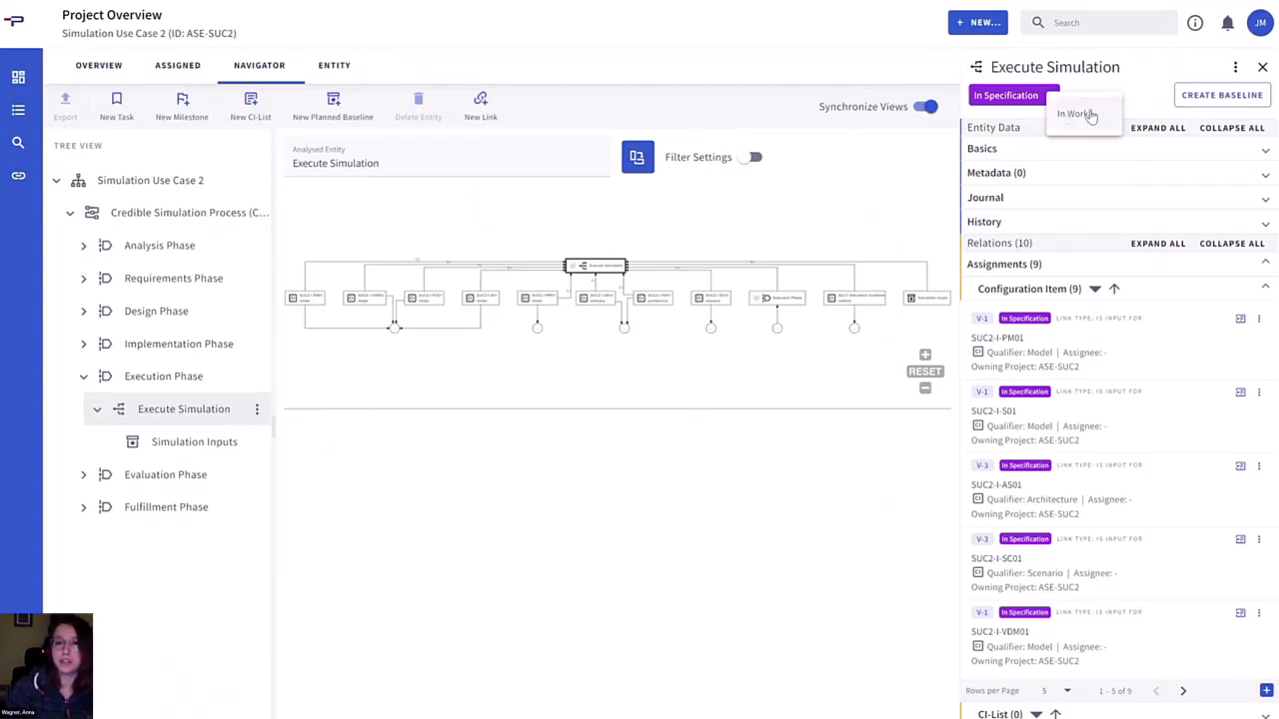
left_click(1077, 114)
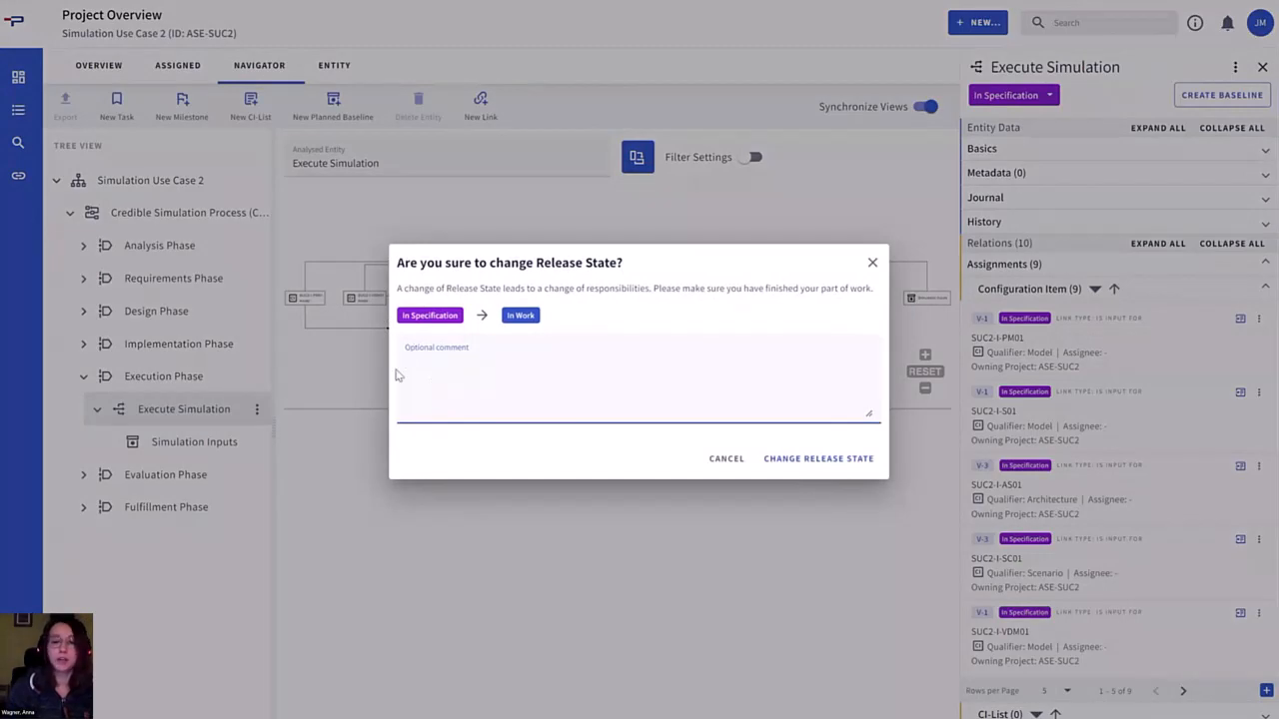
left_click(860, 462)
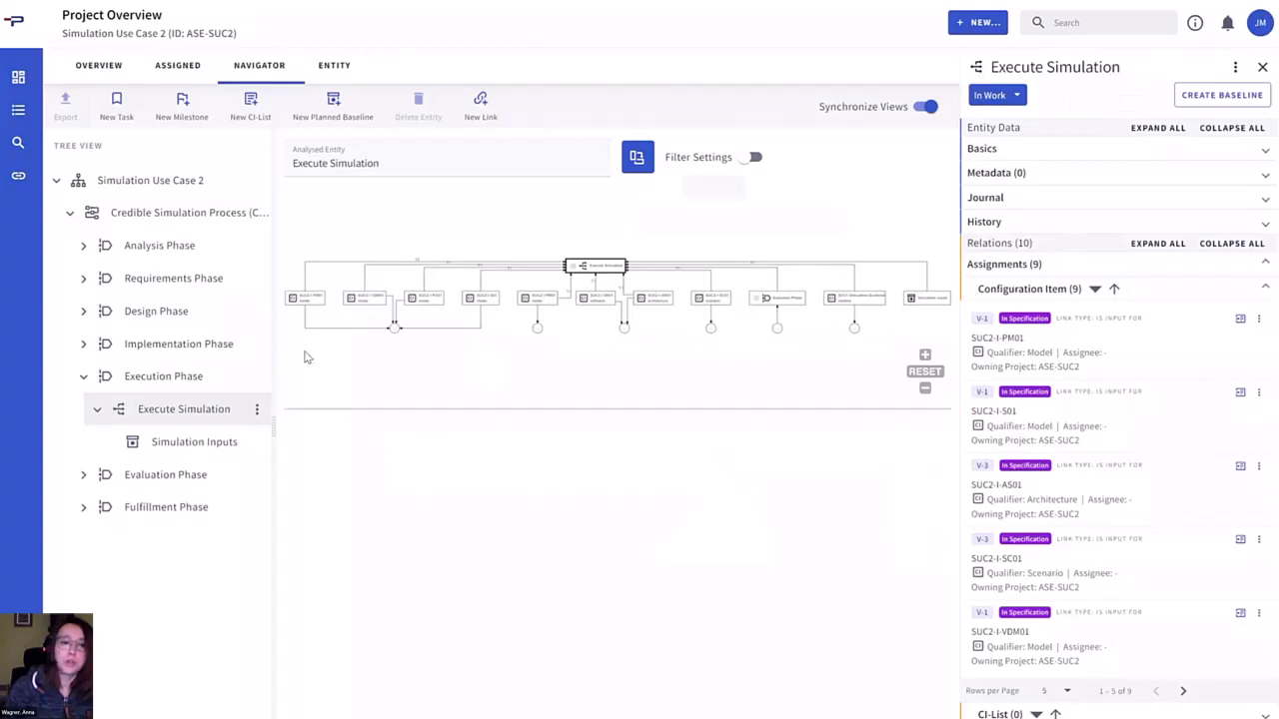
Examine the executed baseline under the Simulation Inputs planned baseline, including its configuration items, and return to Simulation Inputs
left_click(221, 447)
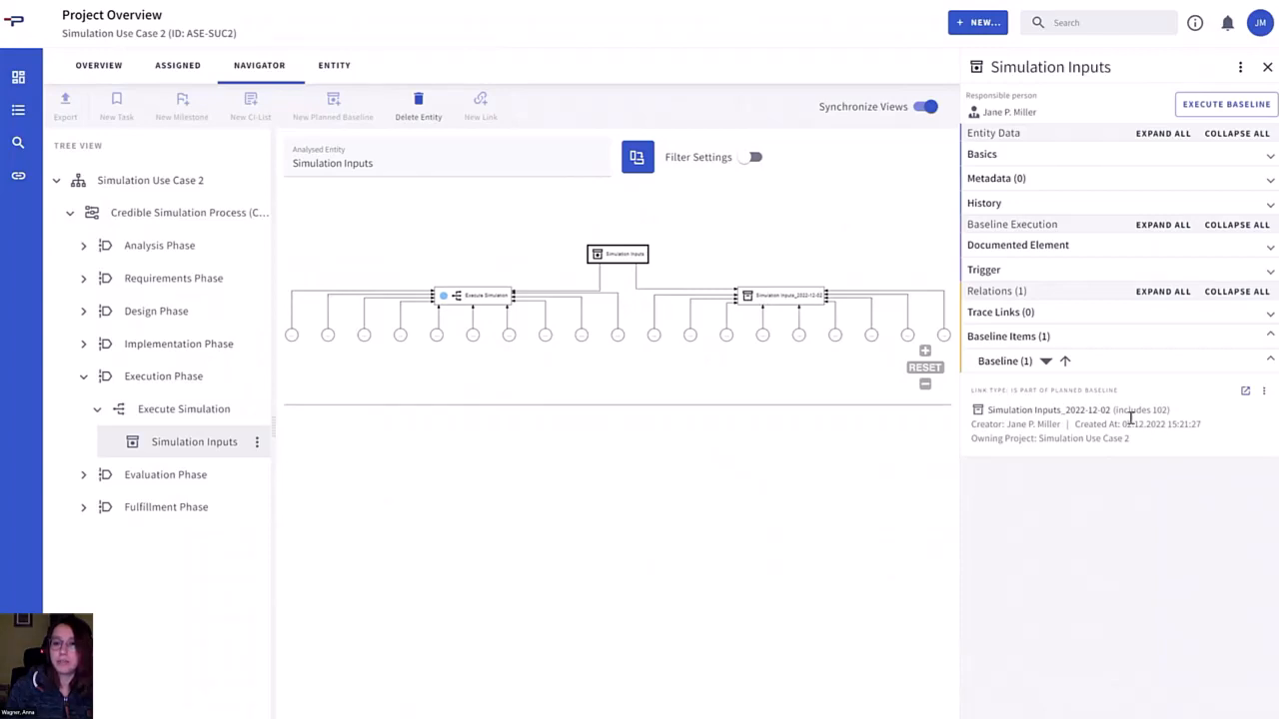
left_click_drag(1118, 412, 1168, 411)
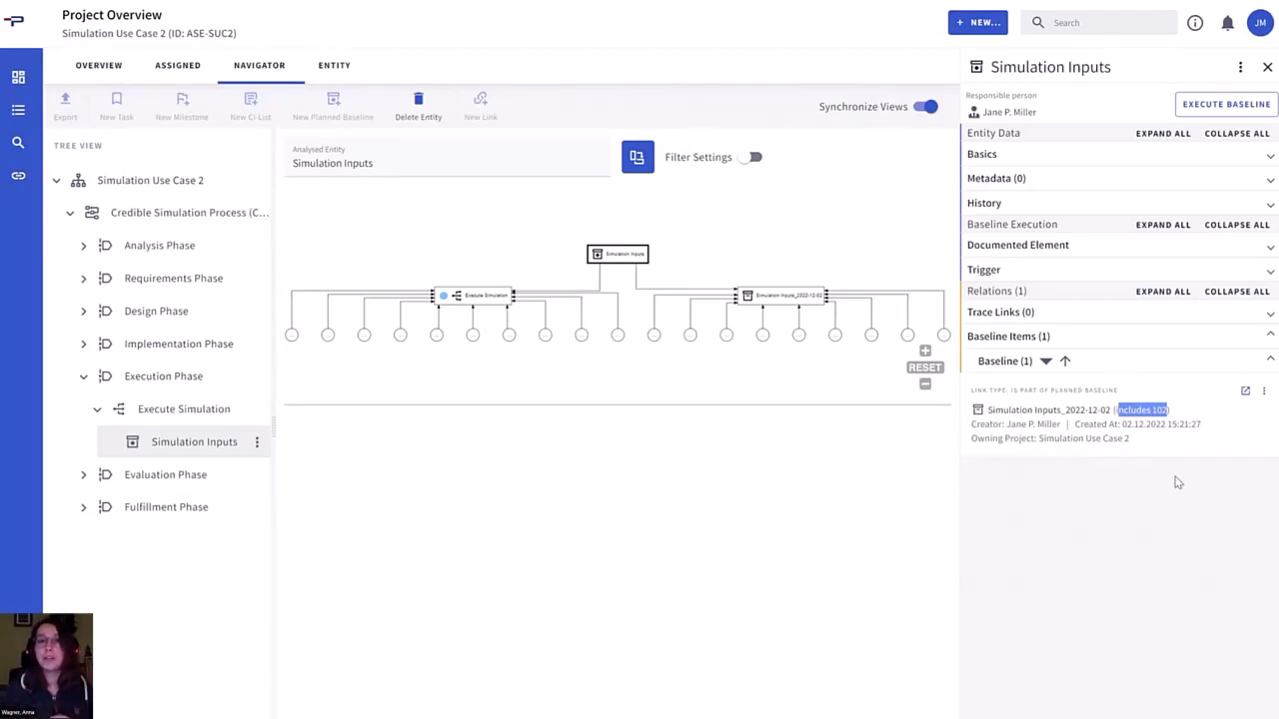
left_click(1245, 391)
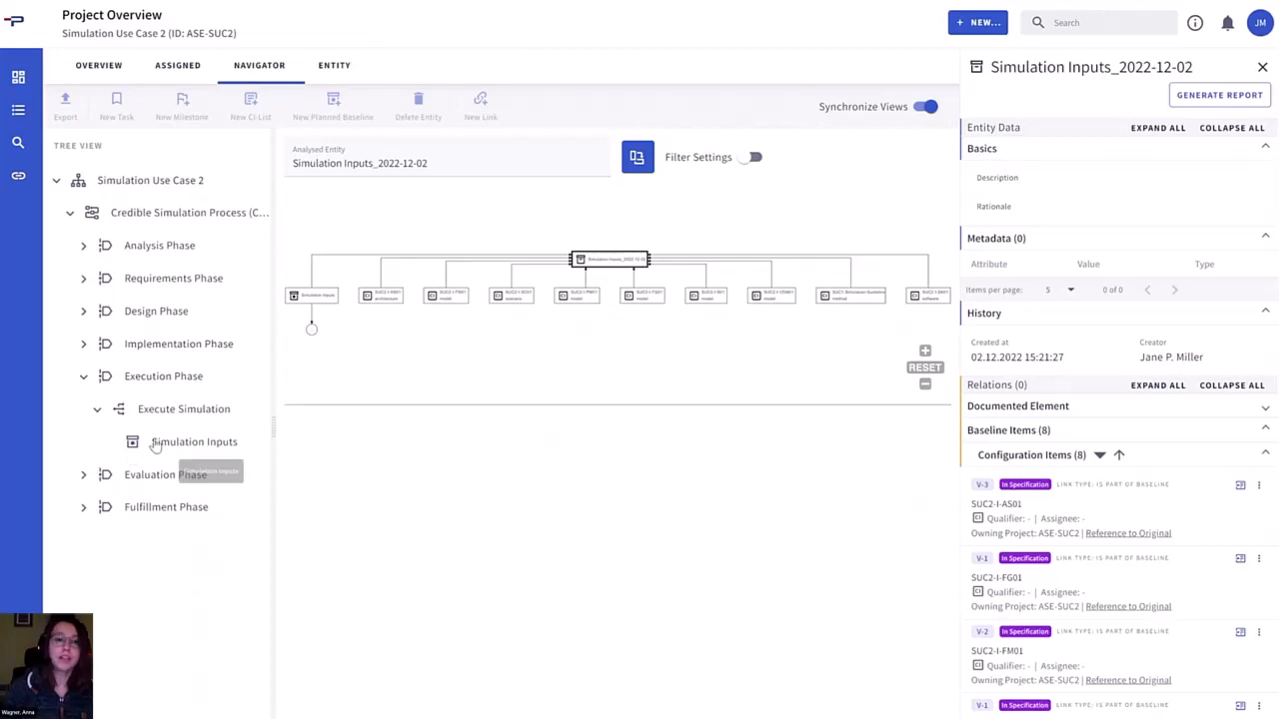
left_click(156, 444)
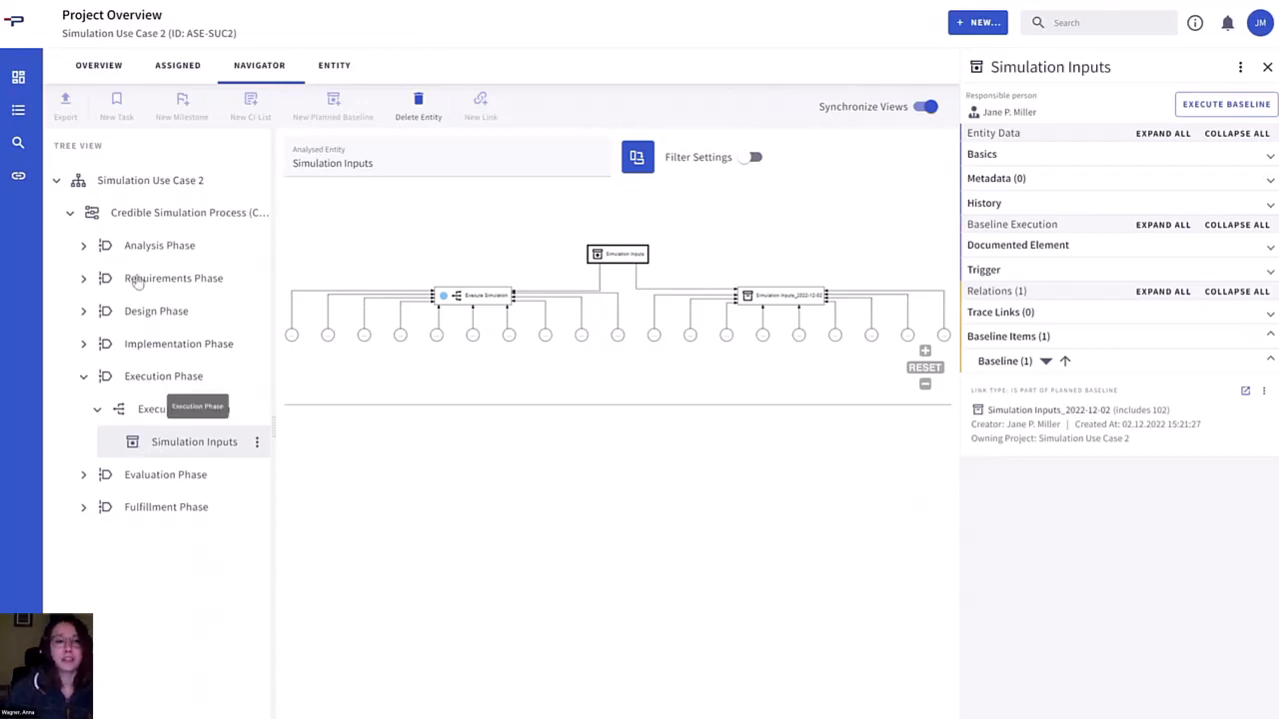
Check the available export formats for the Simulation Use Case 2 project
left_click(128, 181)
left_click(1127, 95)
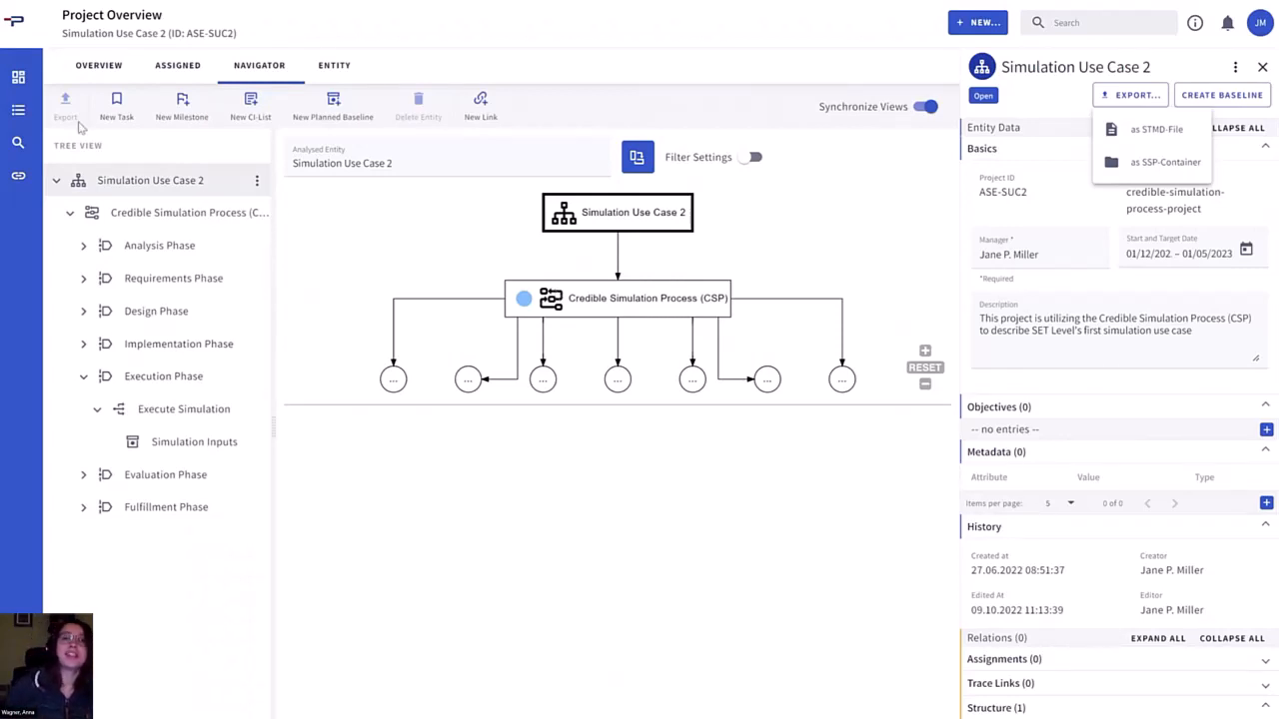
left_click(19, 148)
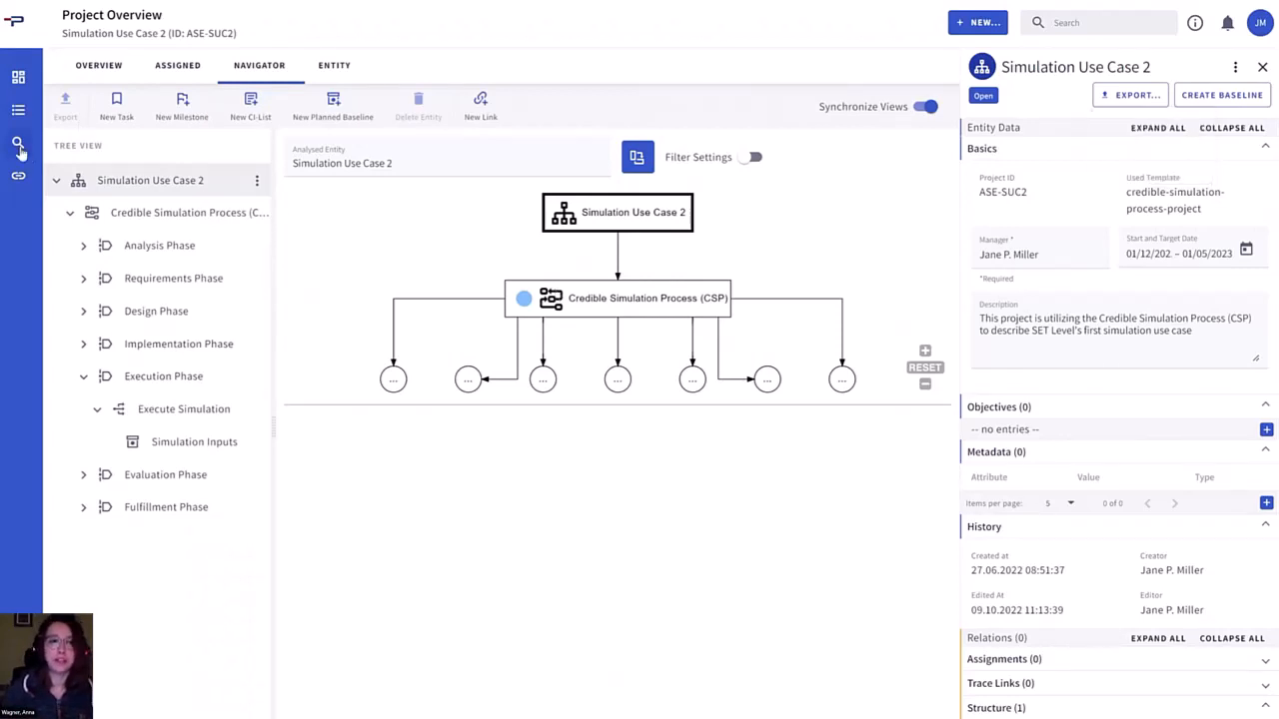
Start an advanced search across the platform with the entity type limited to Configuration Item
left_click(17, 147)
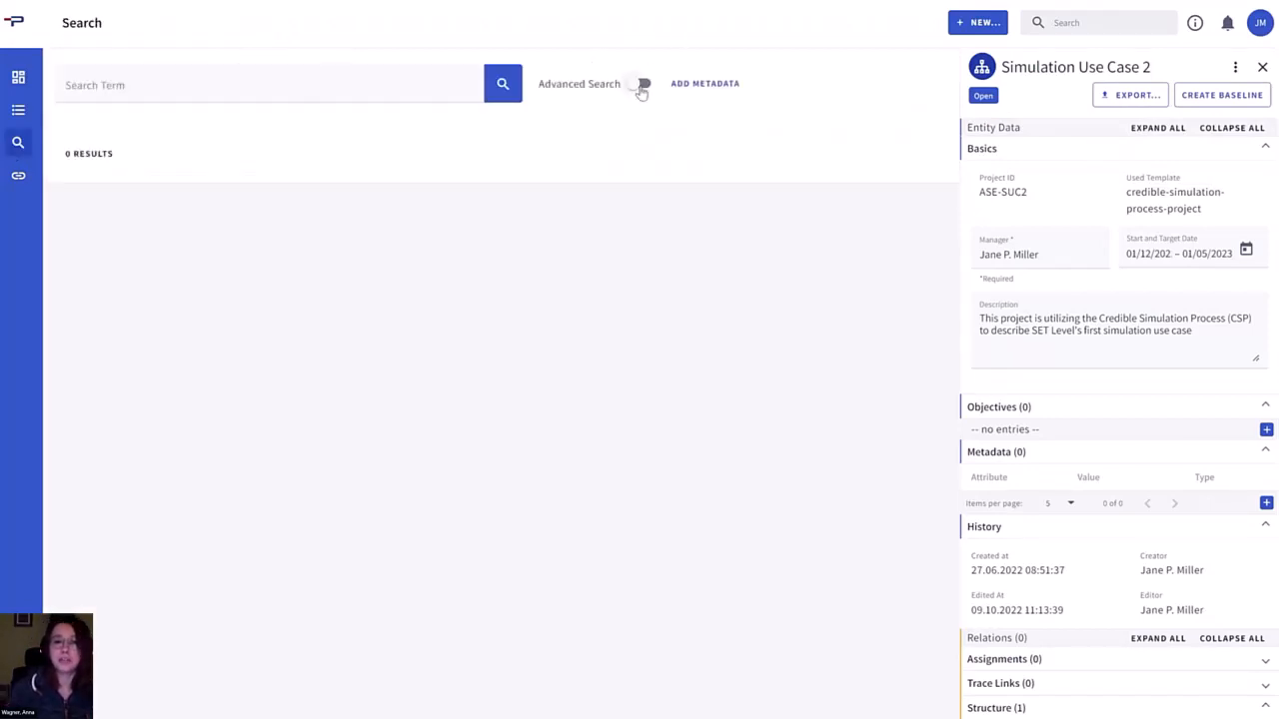
left_click(639, 84)
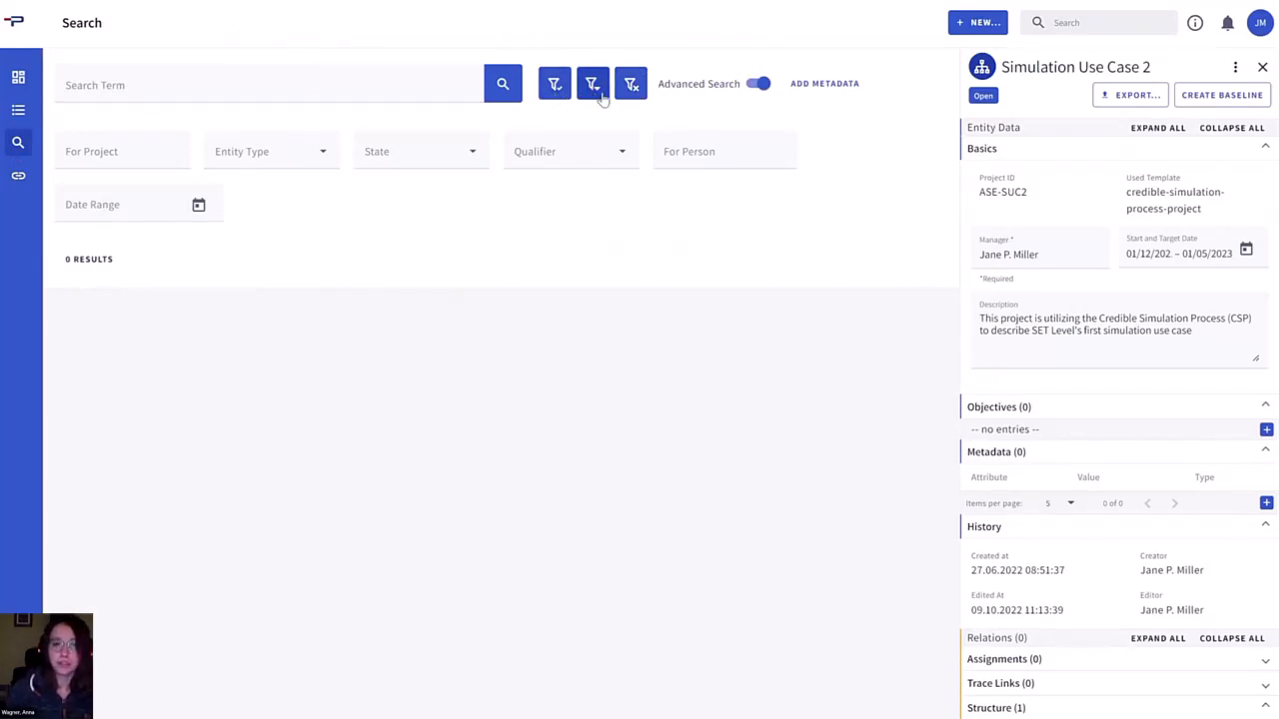
left_click(304, 169)
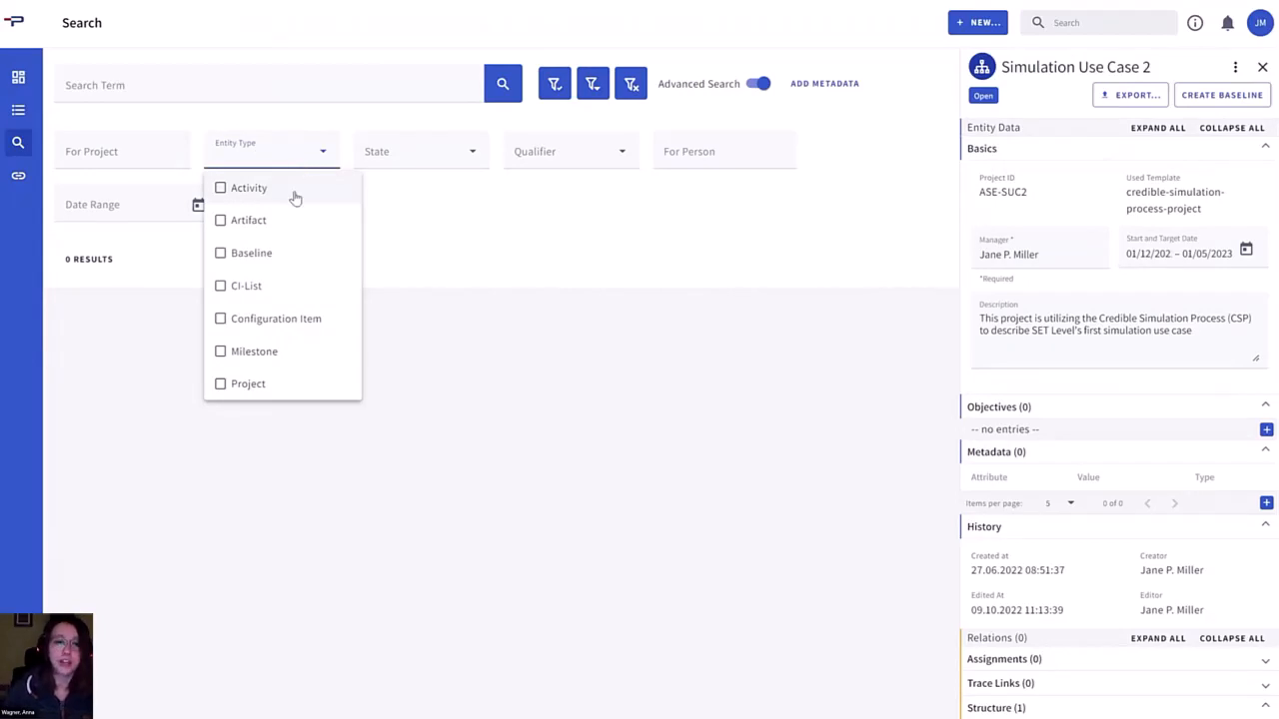
left_click(274, 328)
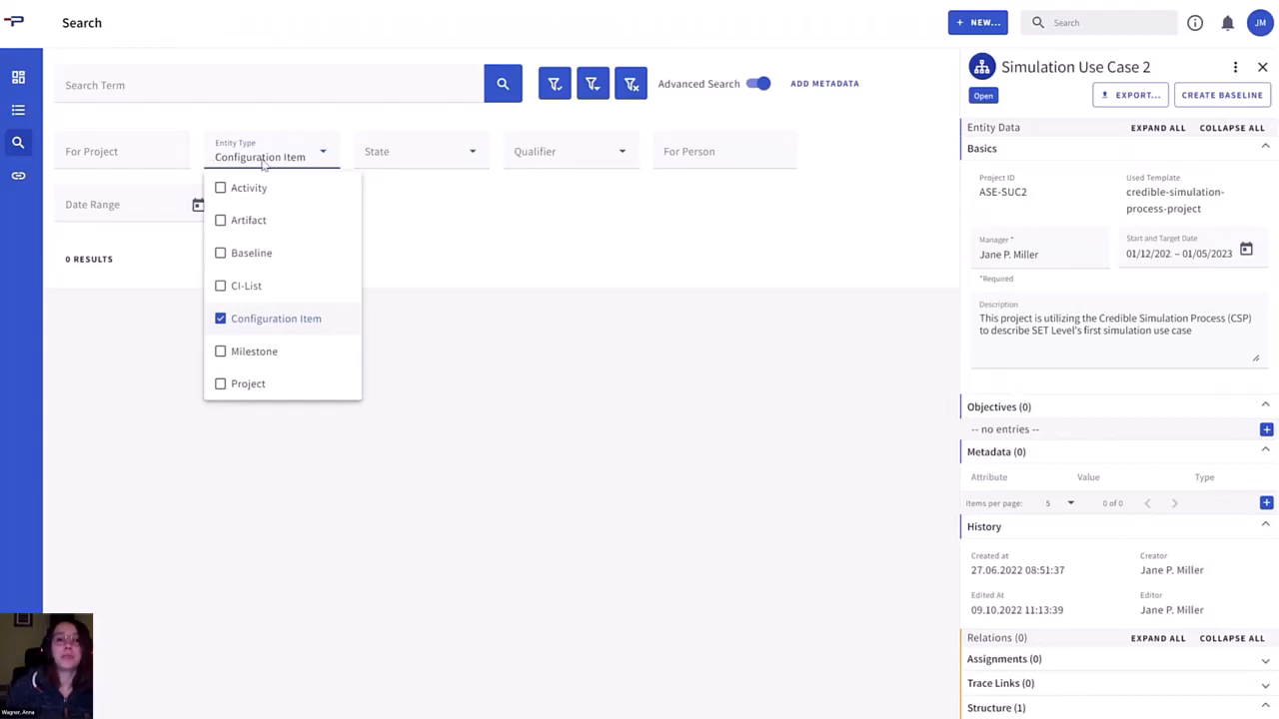
Restrict the search to the qualifiers Result and Simulation Result, and run it
left_click(591, 161)
left_click(592, 161)
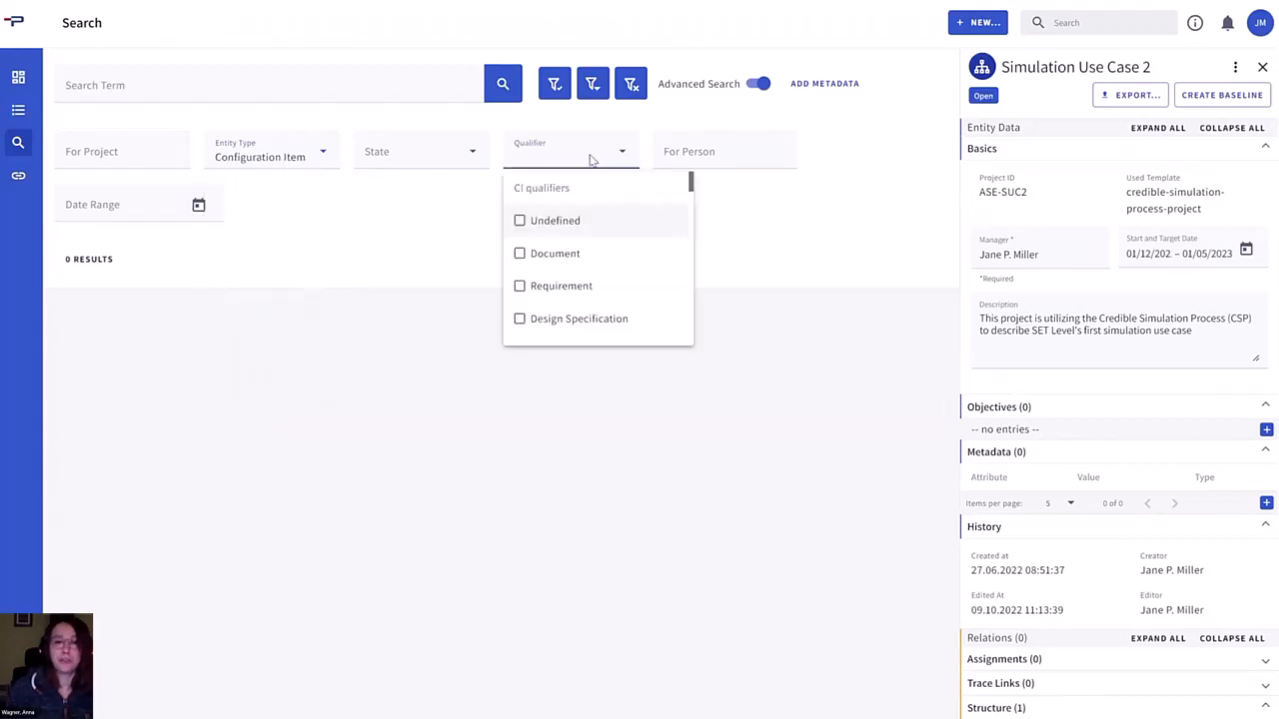
scroll(591, 262, "down", 5)
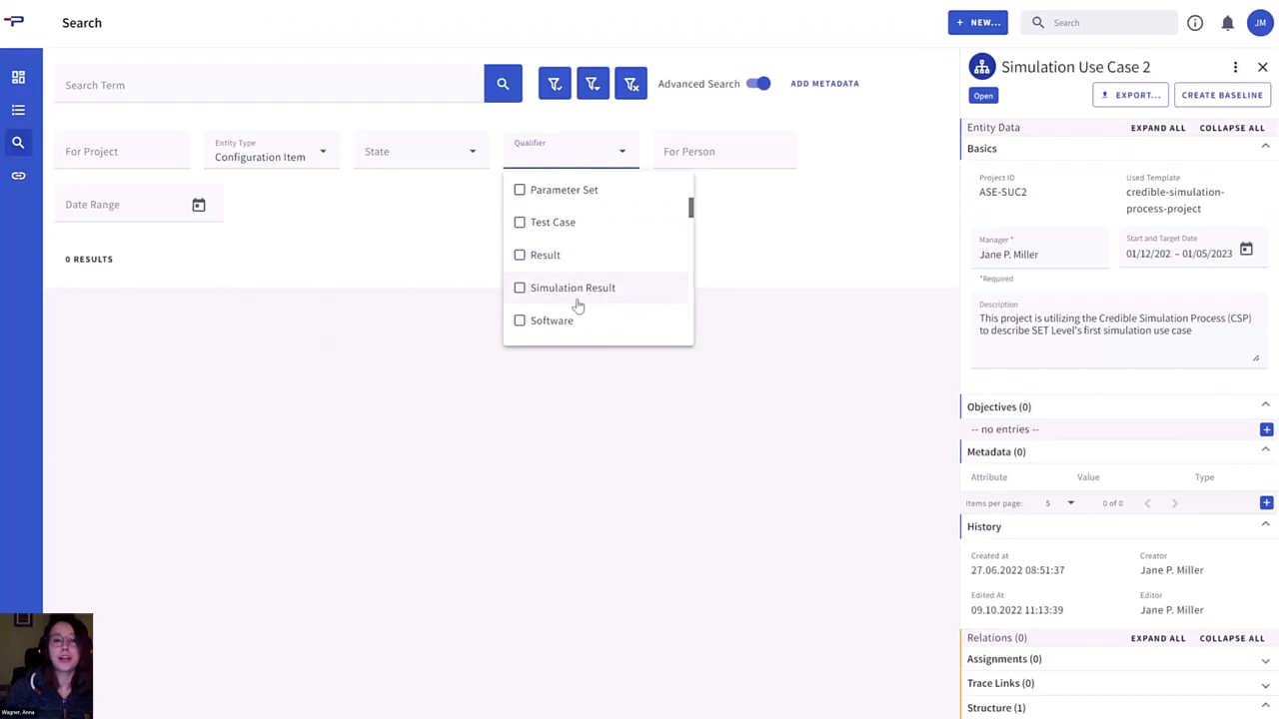
left_click(575, 298)
left_click(554, 262)
left_click(474, 237)
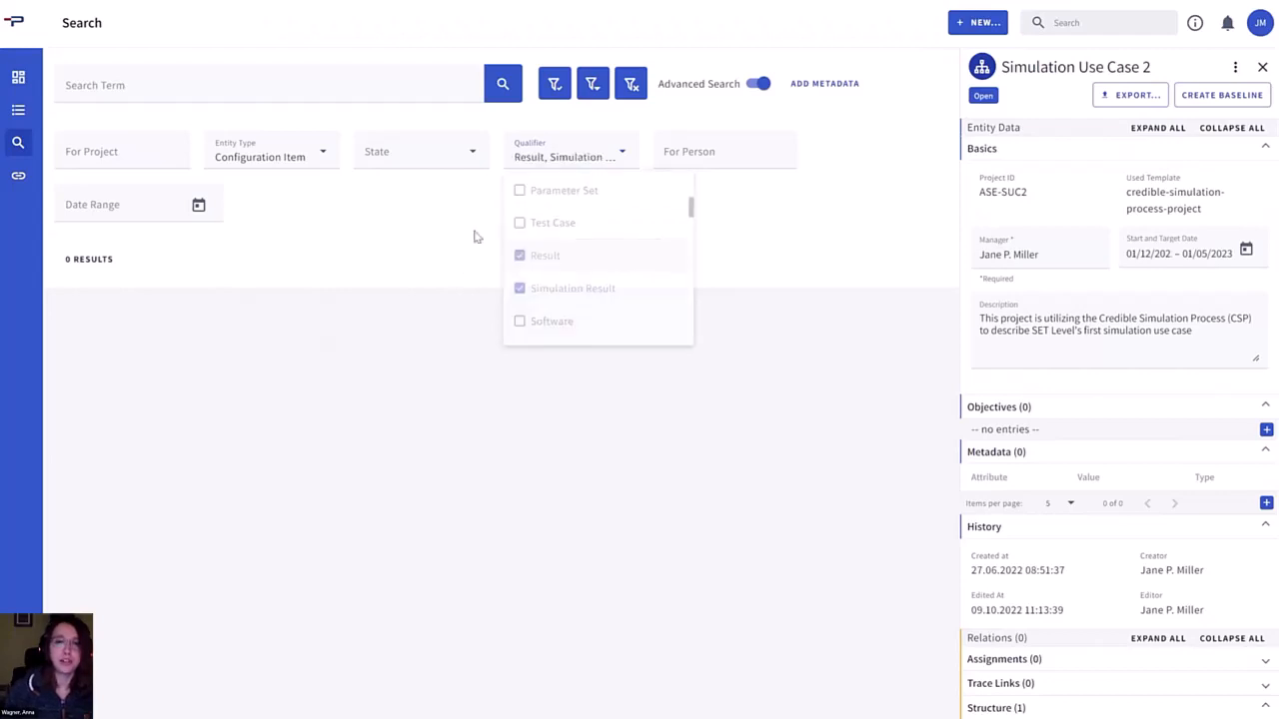
left_click(502, 92)
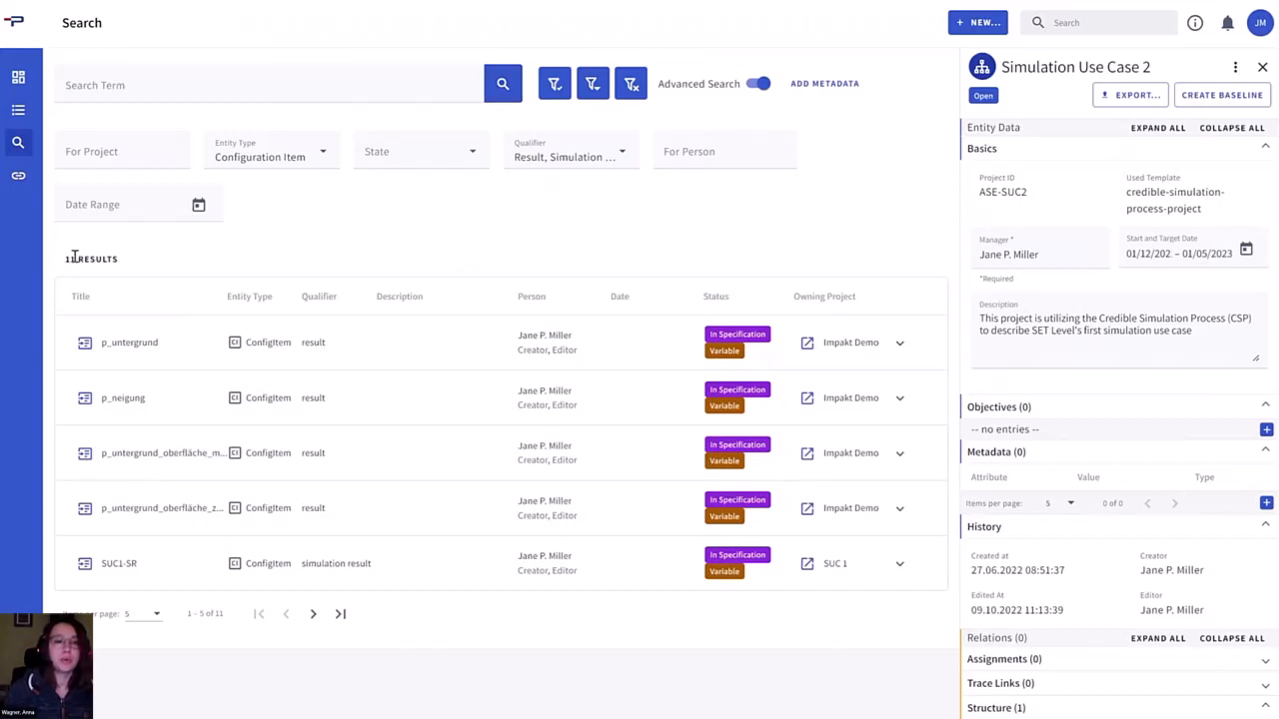
left_click_drag(66, 257, 138, 260)
left_click(138, 260)
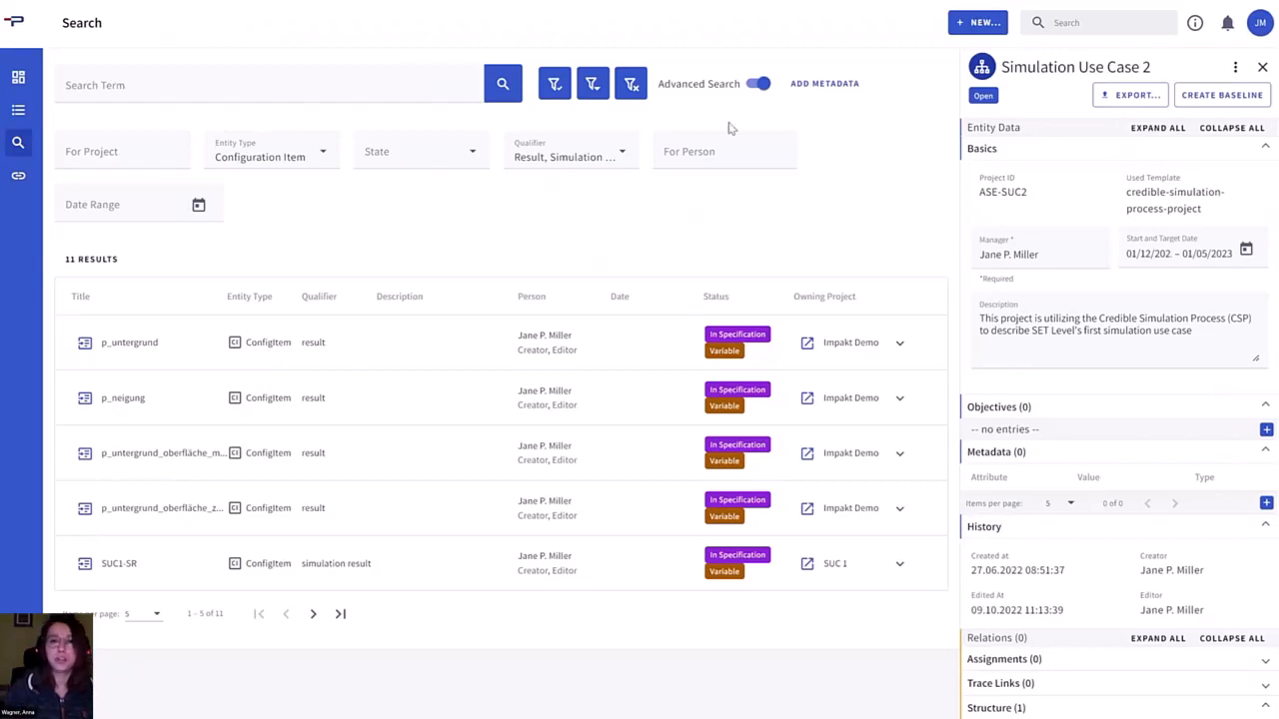
Add a metadata filter to the search with the attribute "Simulation Quality" and the value "unsatisfactory"
left_click(826, 84)
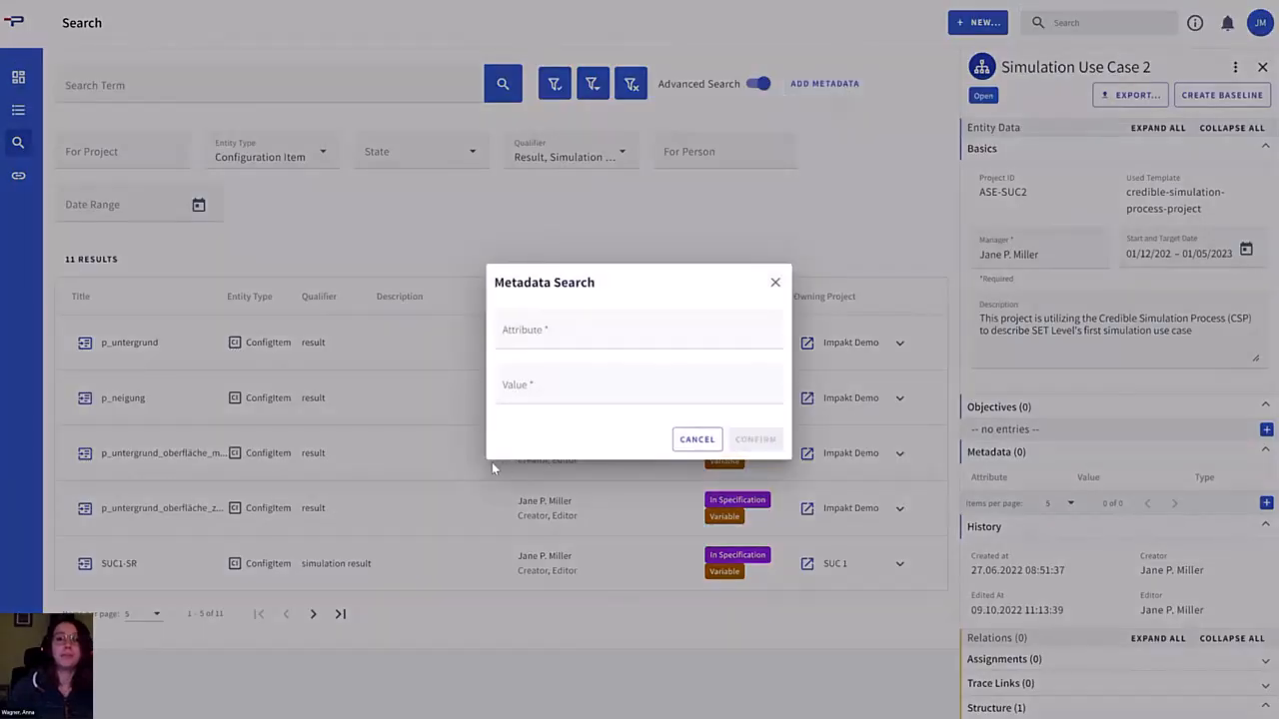
left_click(569, 337)
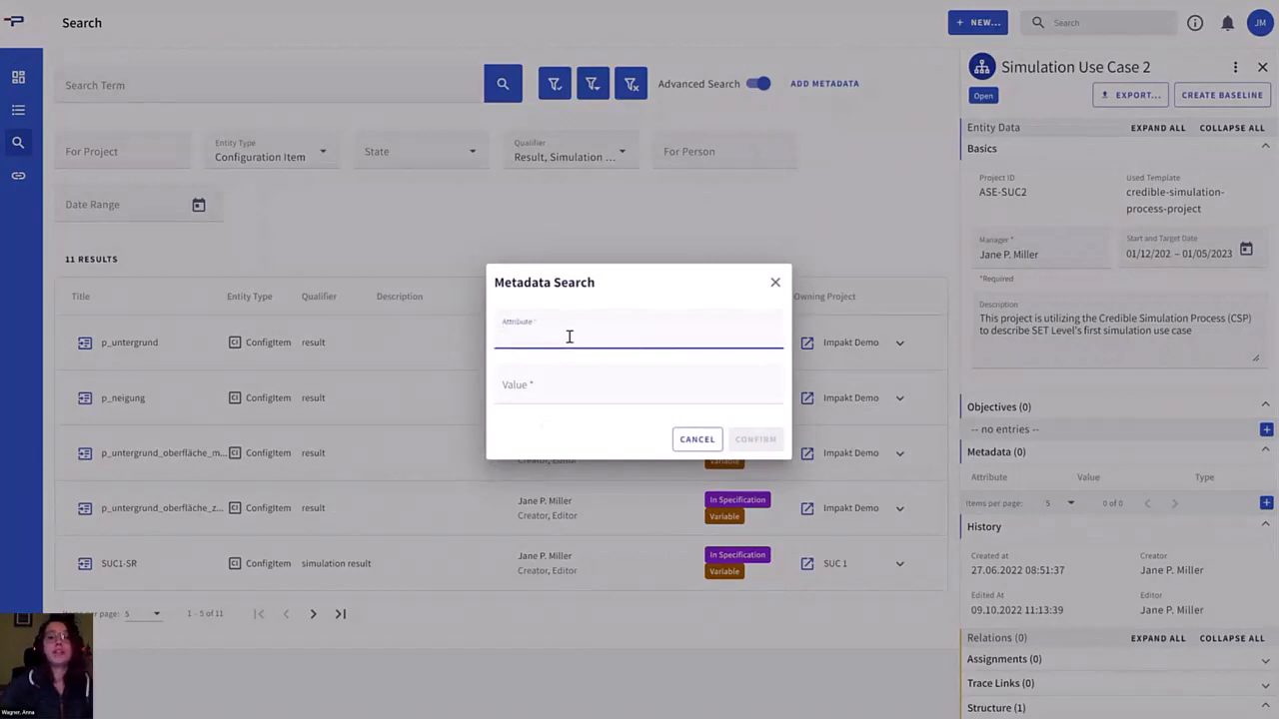
type("Simulatio")
type("n Quality")
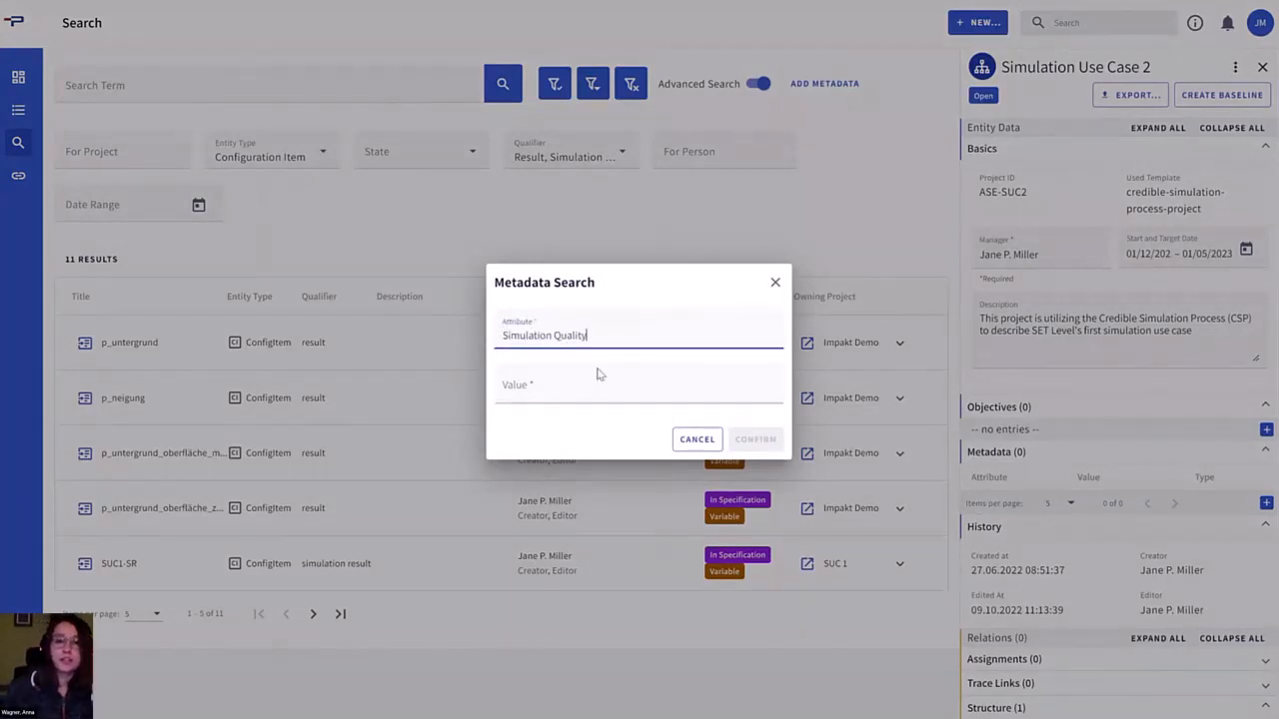
left_click(599, 374)
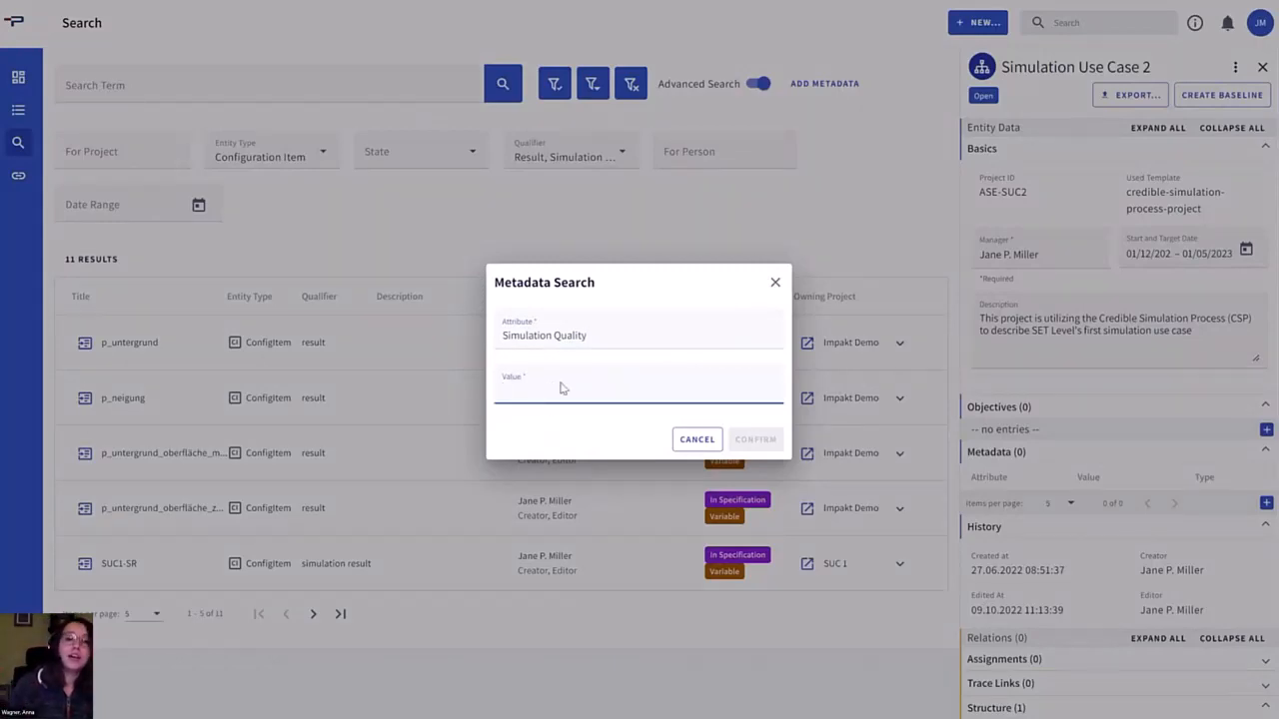
type("unsatis")
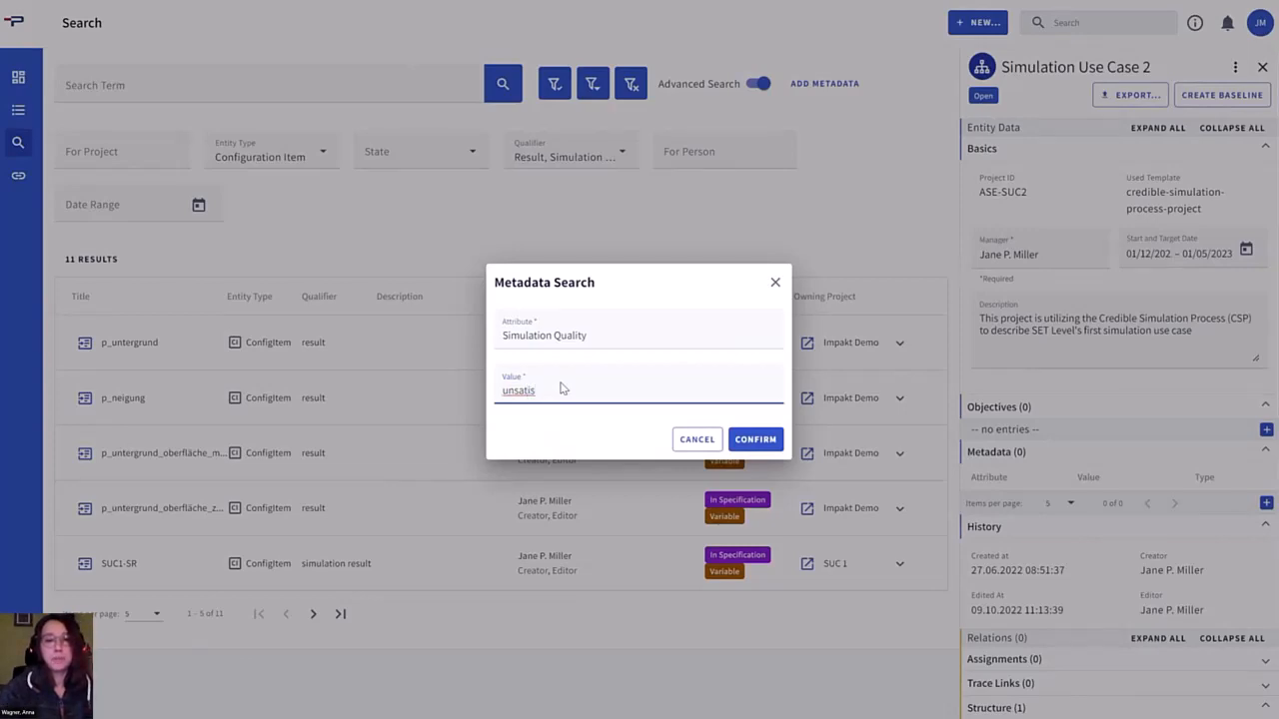
type("a")
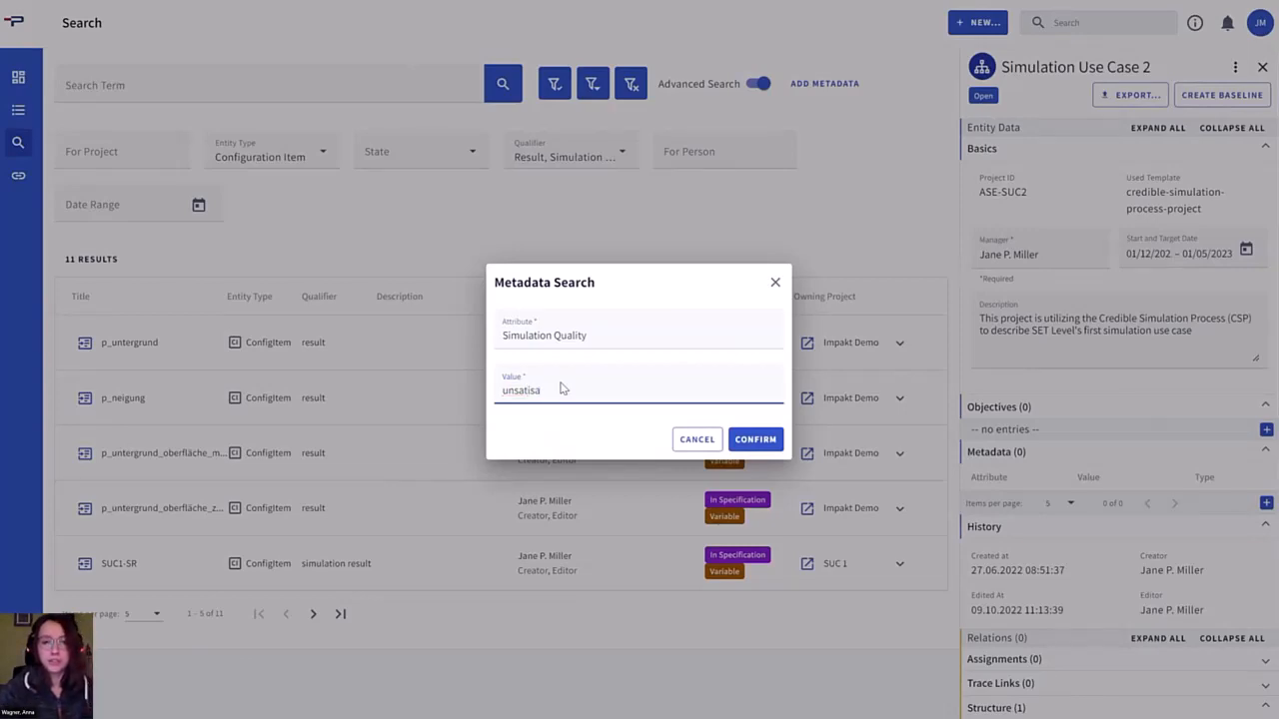
type("f")
key("BackSpace")
key("BackSpace")
type("fac")
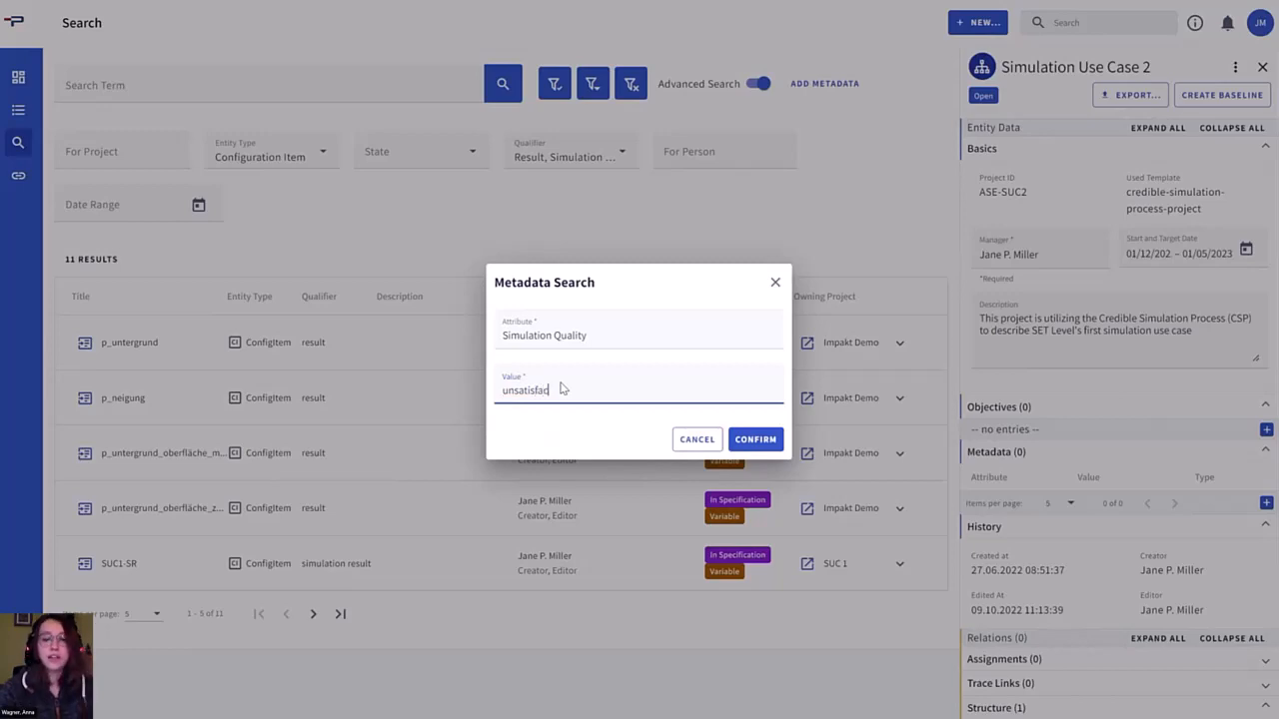
type("tory")
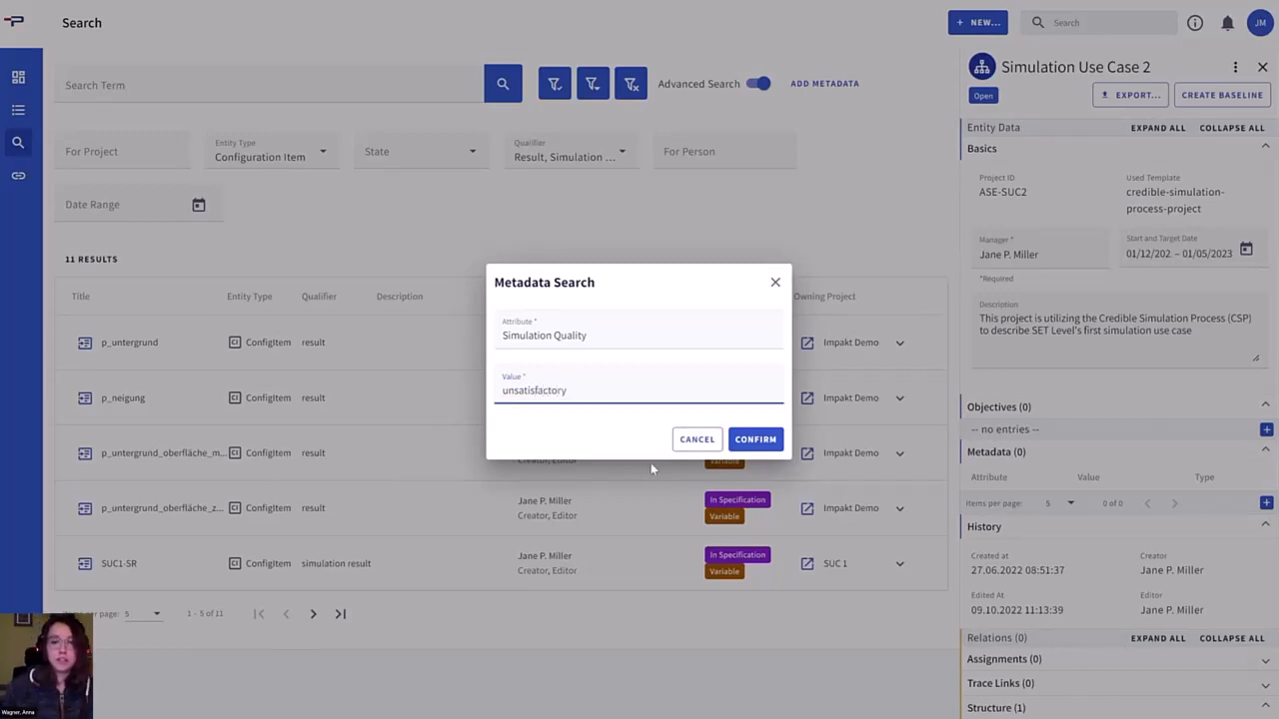
left_click(749, 443)
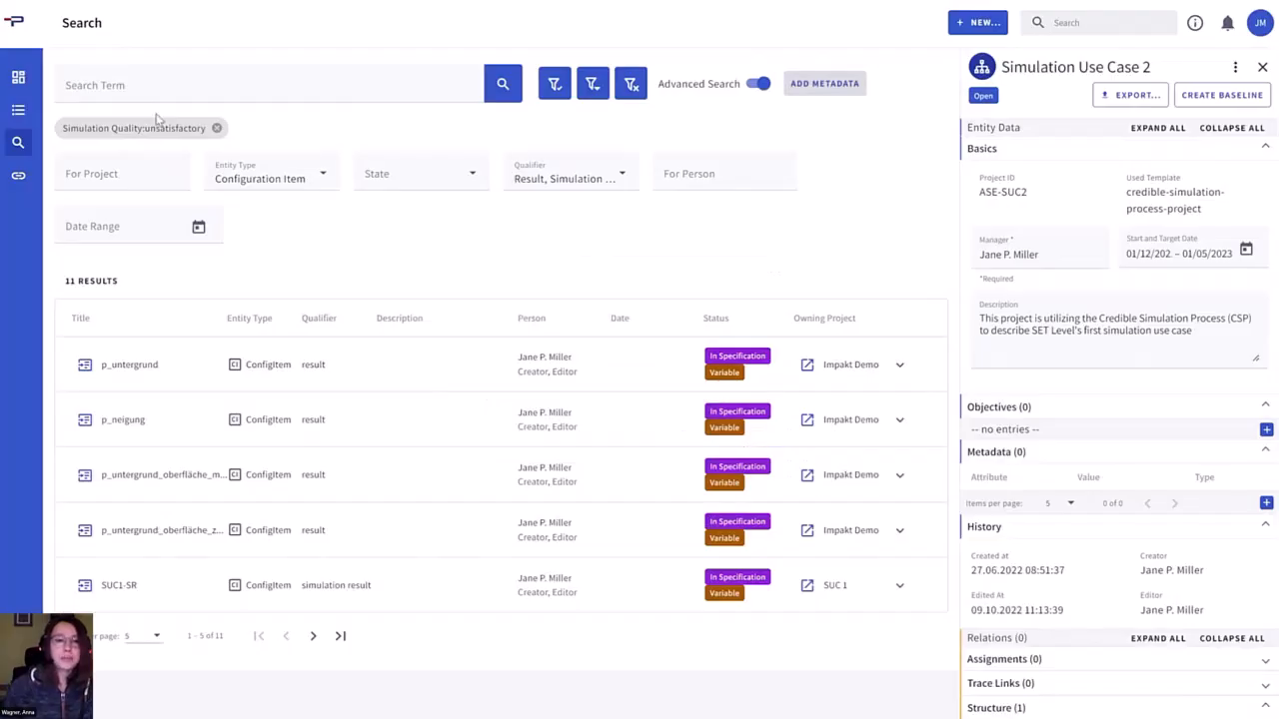
Rerun the search with the metadata filter and examine the metadata of the SUC1-SR simulation result
left_click(503, 84)
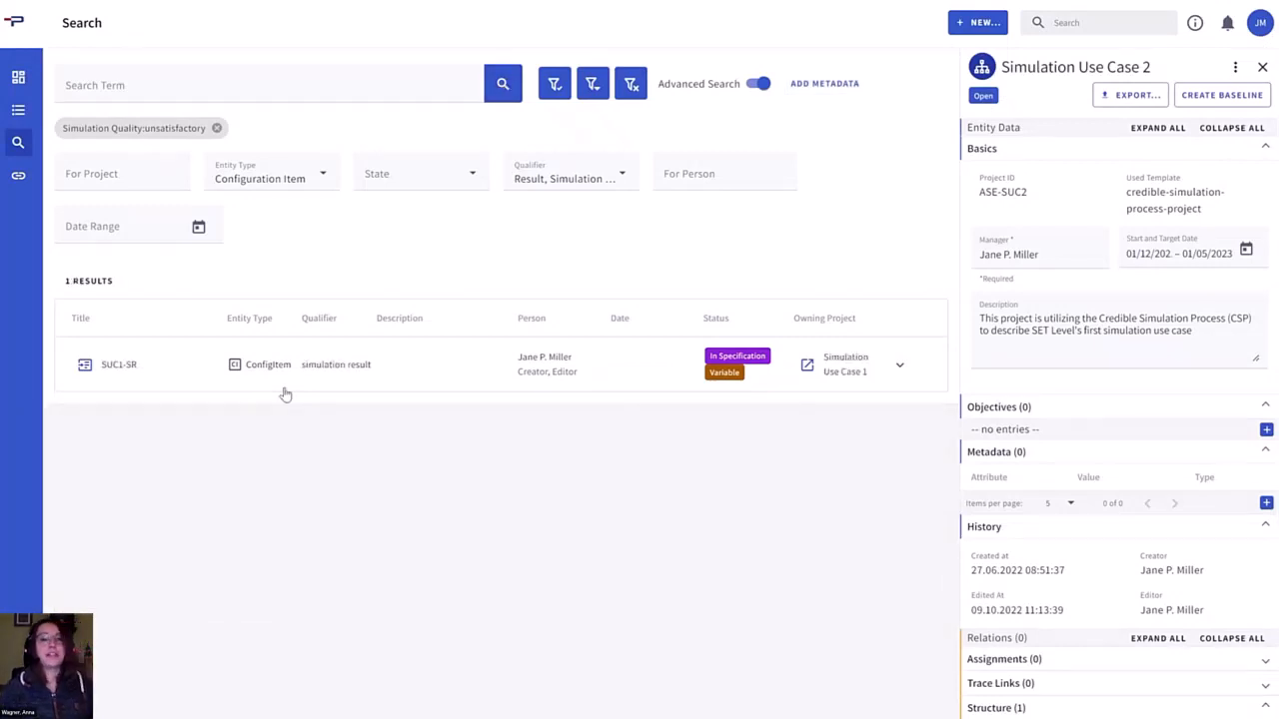
left_click(130, 372)
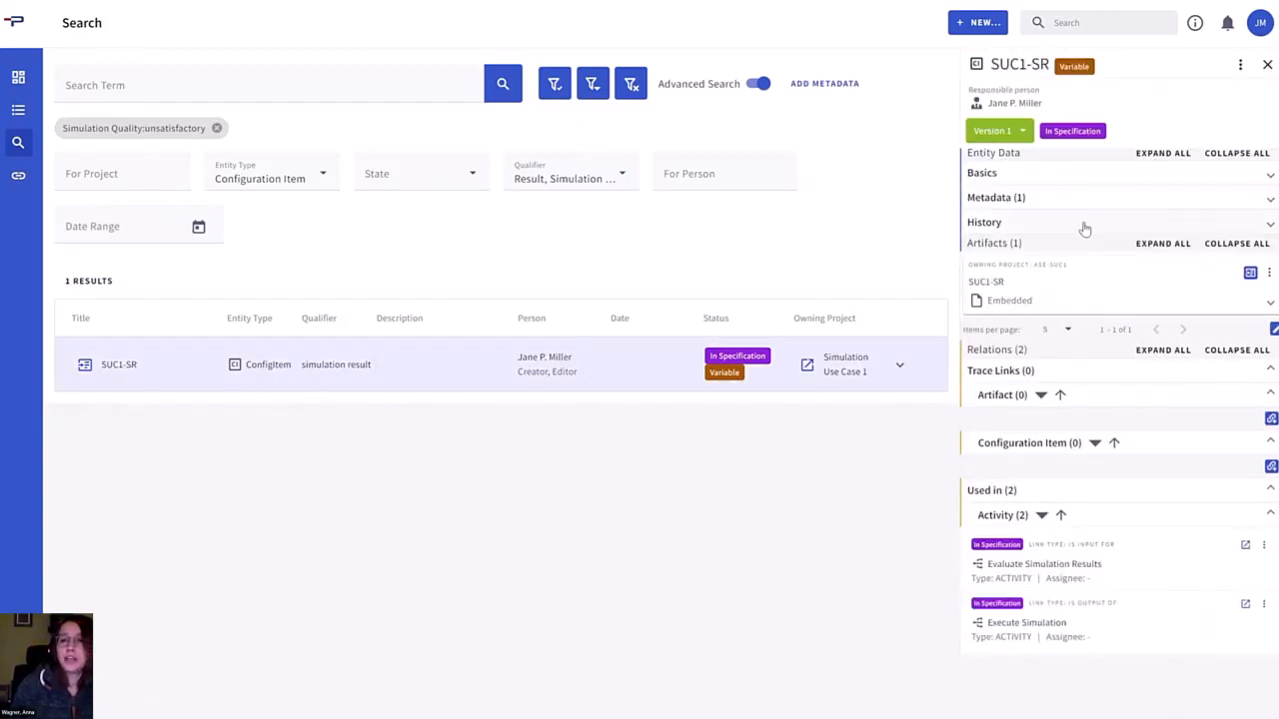
left_click(1069, 199)
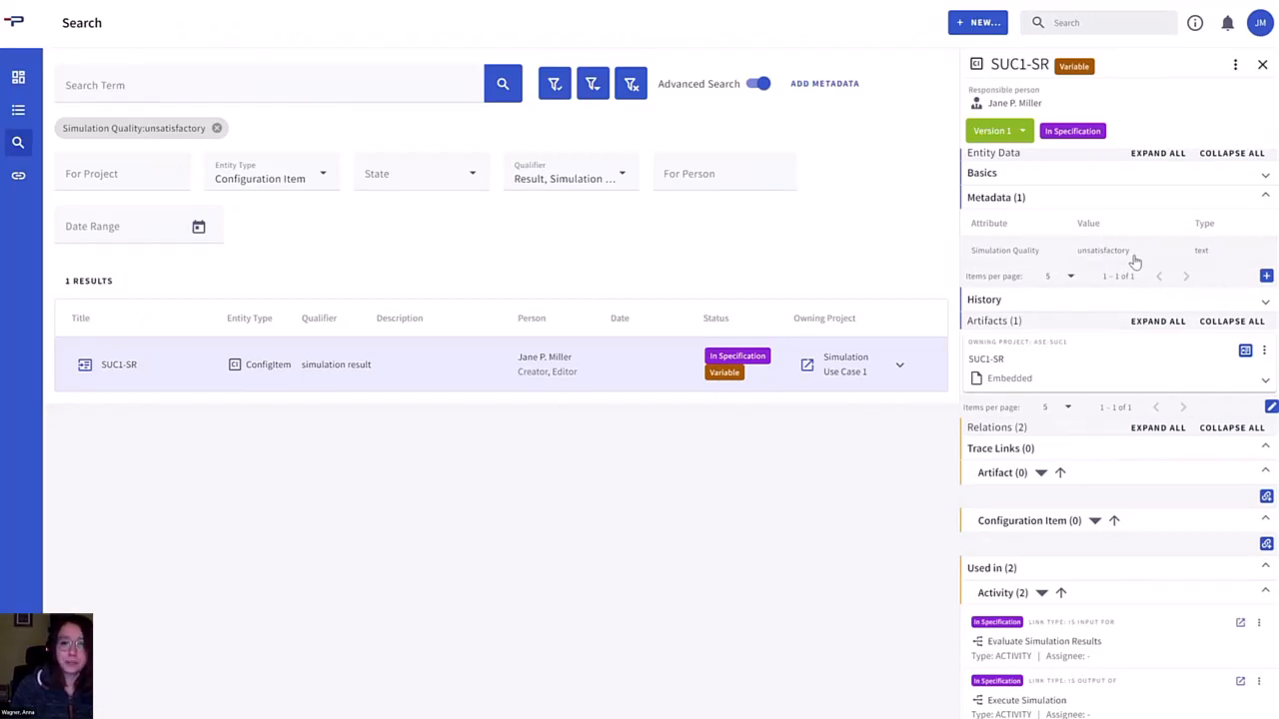
Show the impacting entities of the SUC1-SR simulation result at maximum depth and close its details
left_click(1232, 65)
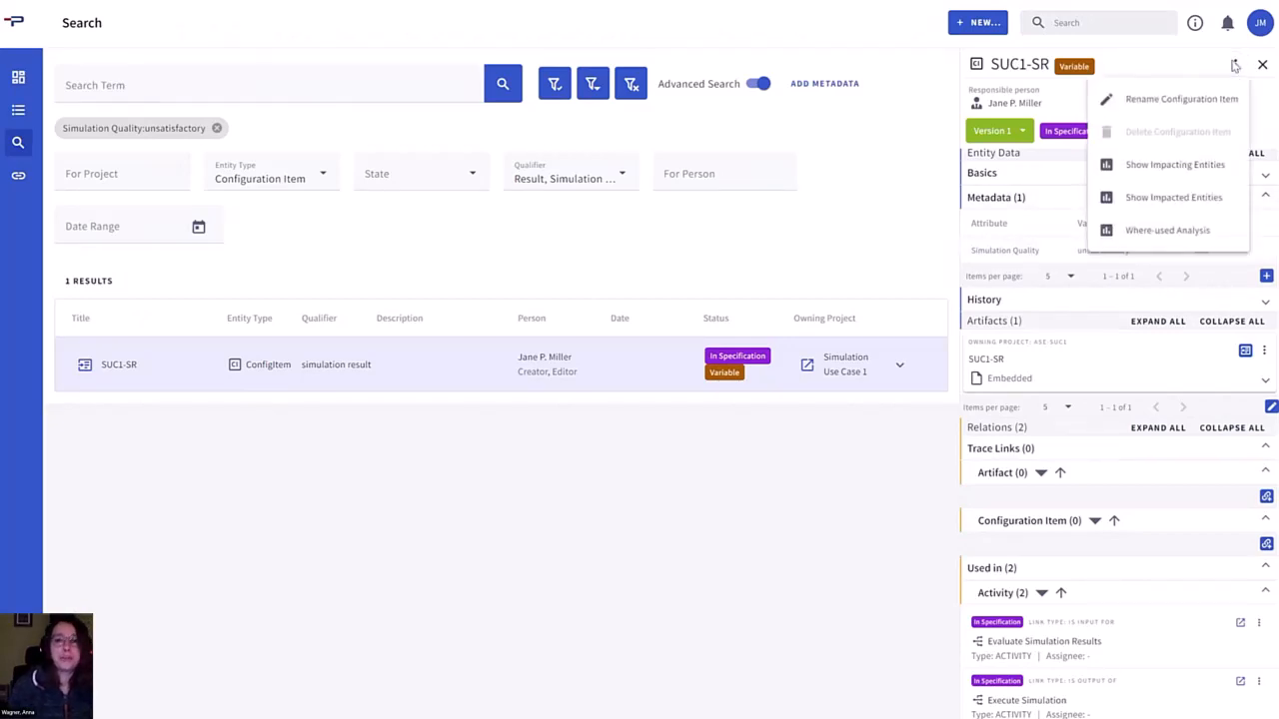
left_click(1234, 174)
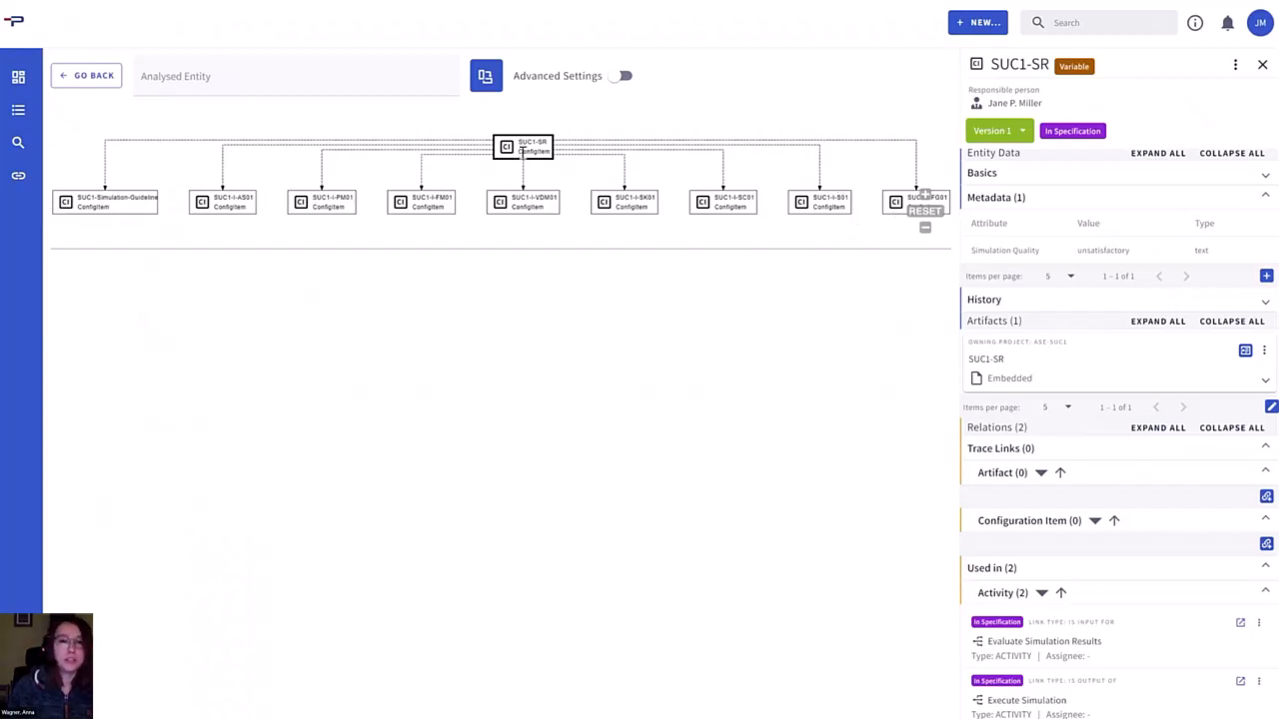
left_click(625, 77)
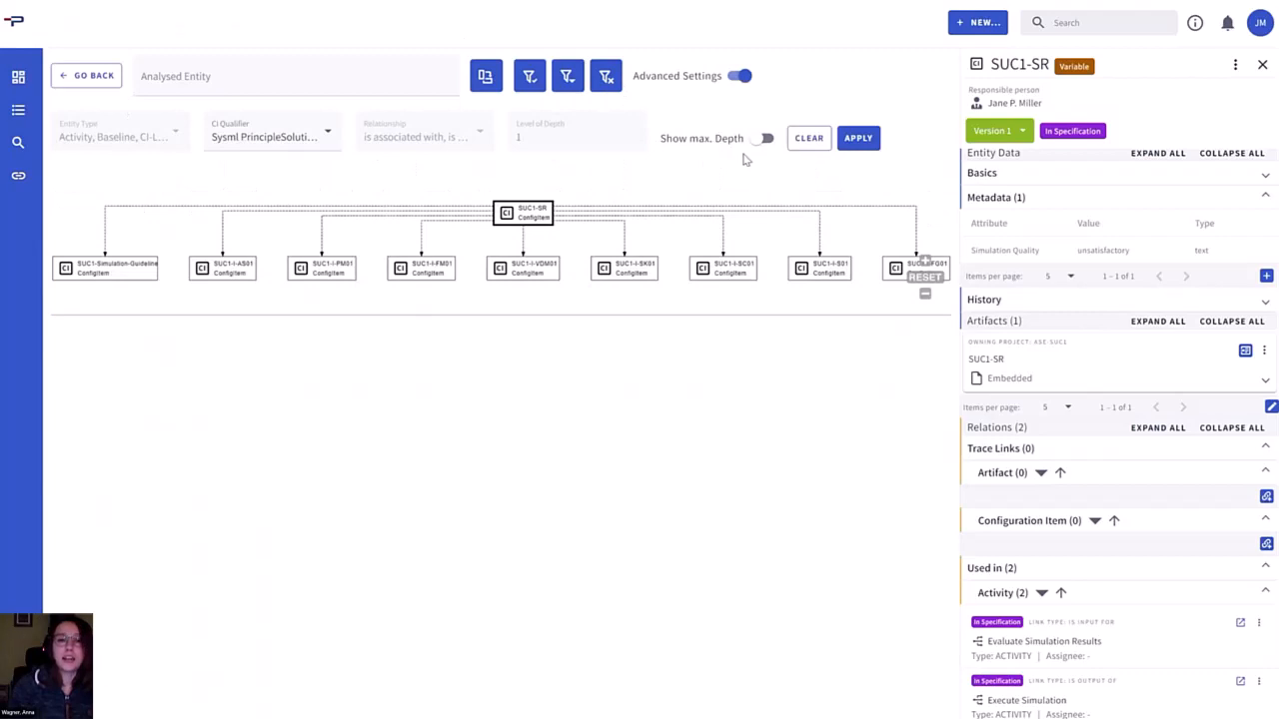
left_click(764, 138)
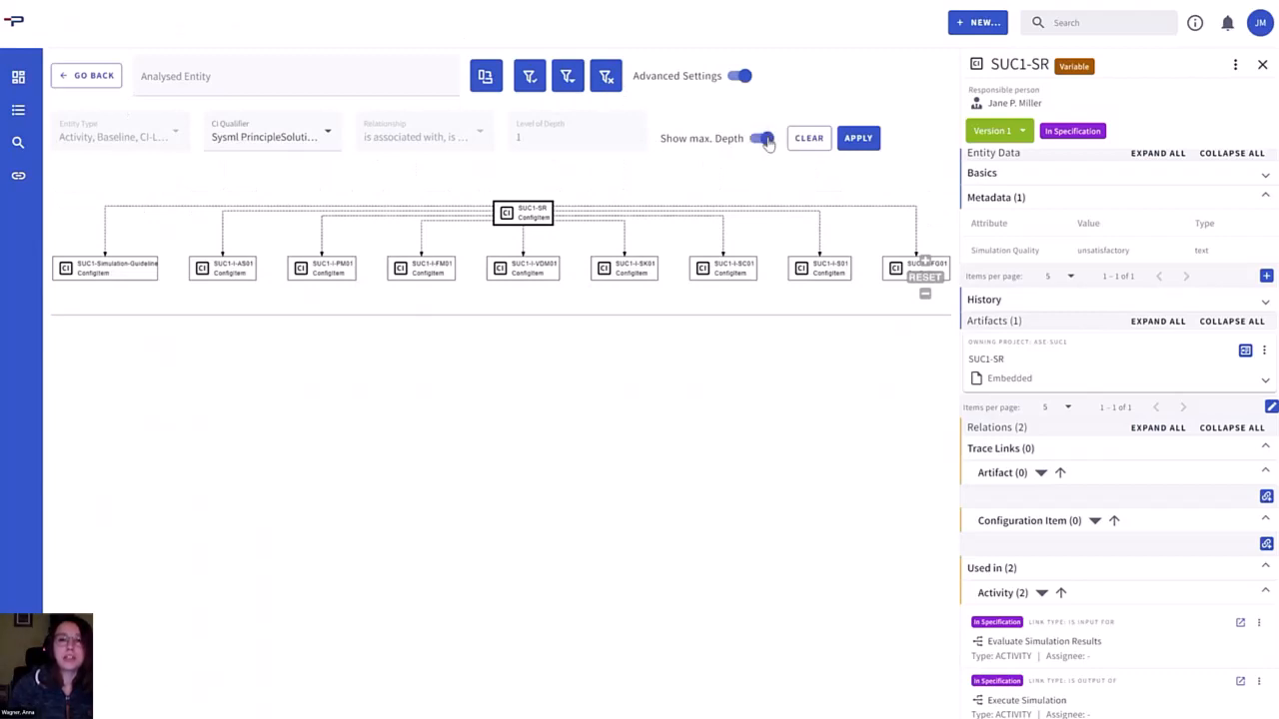
left_click(857, 140)
left_click(1262, 63)
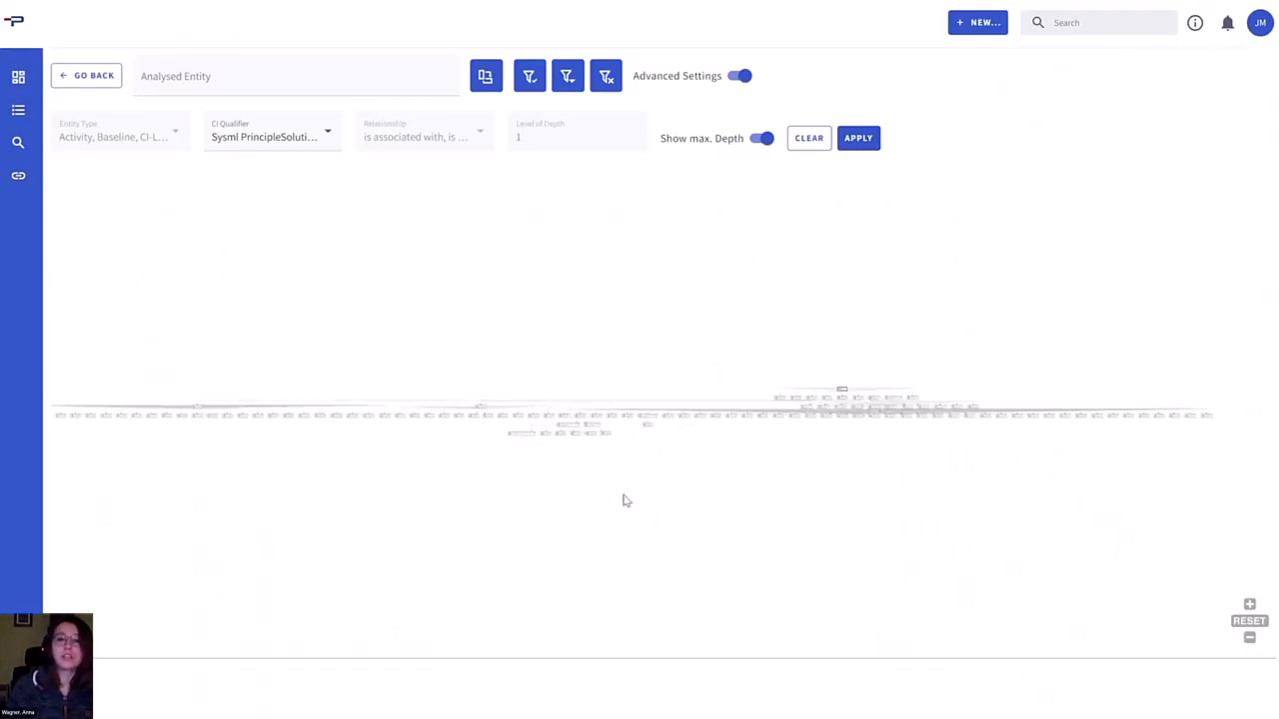
Limit the impact graph to a level of depth of 2 and examine the configuration items on both levels
left_click(762, 138)
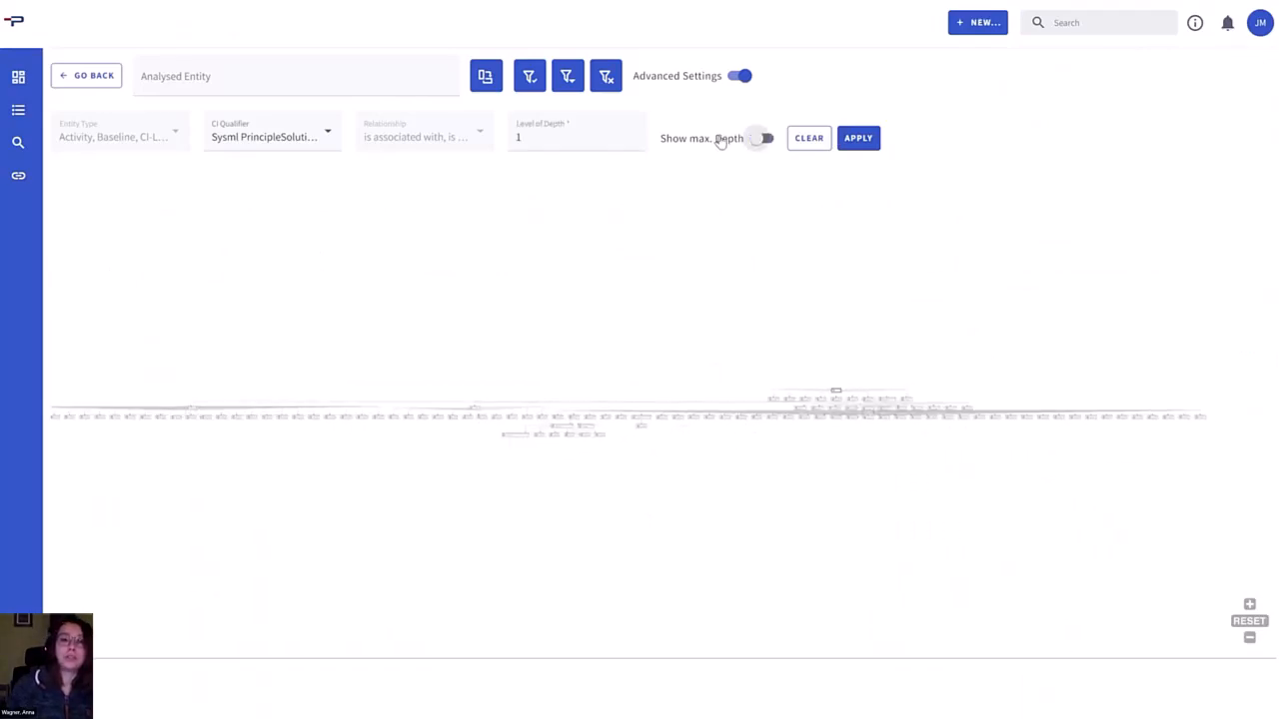
left_click(632, 134)
left_click(865, 142)
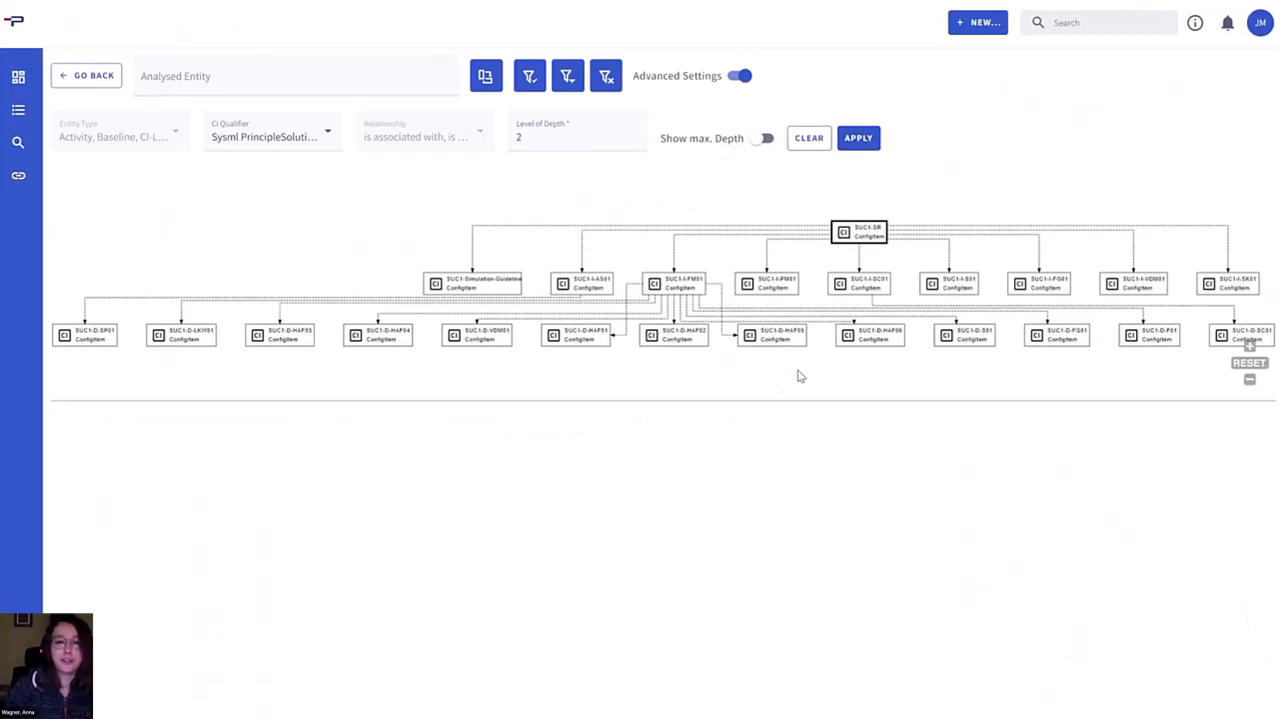
scroll(814, 372, "up", 5)
left_click_drag(909, 259, 530, 334)
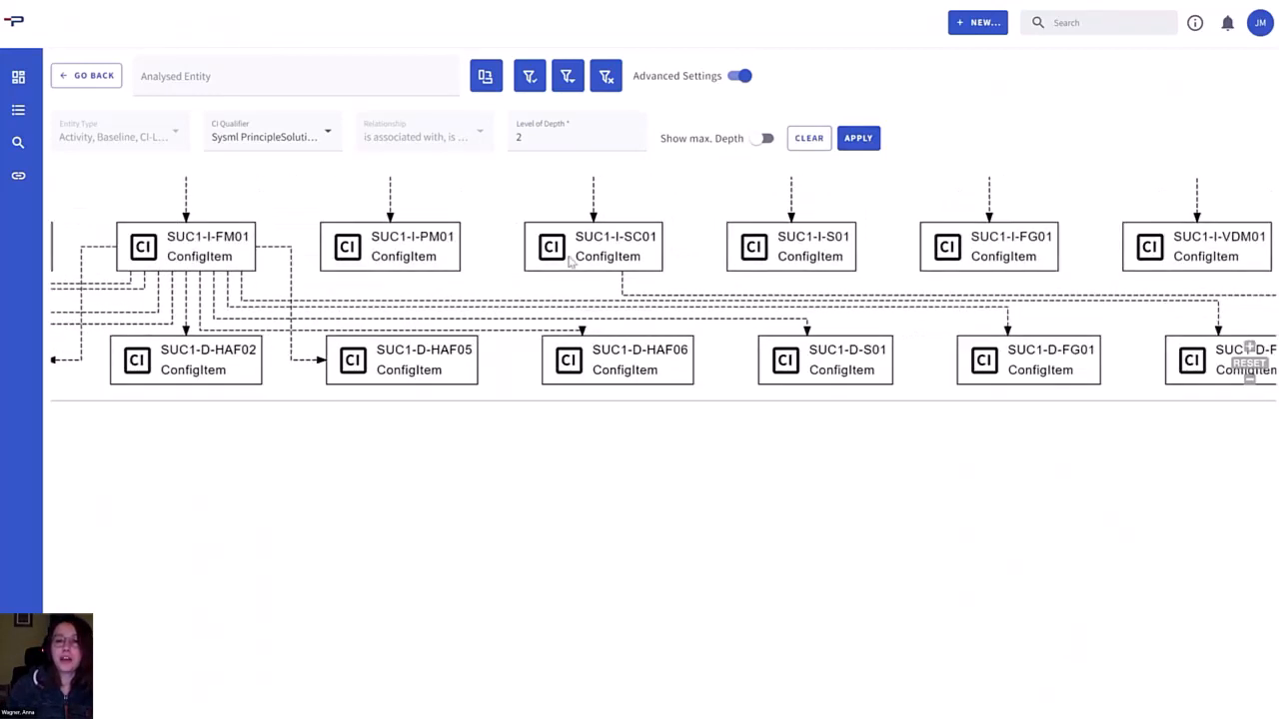
left_click_drag(1062, 323, 975, 311)
left_click_drag(220, 312, 705, 296)
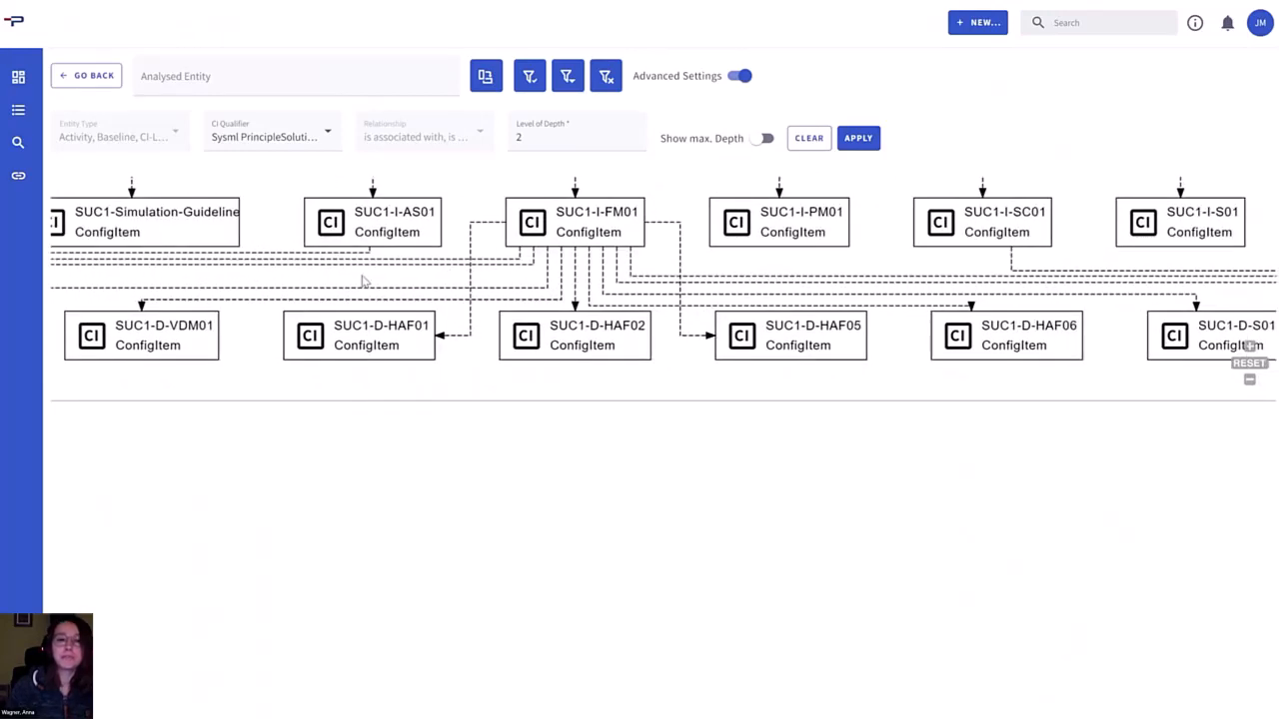
left_click_drag(198, 288, 727, 290)
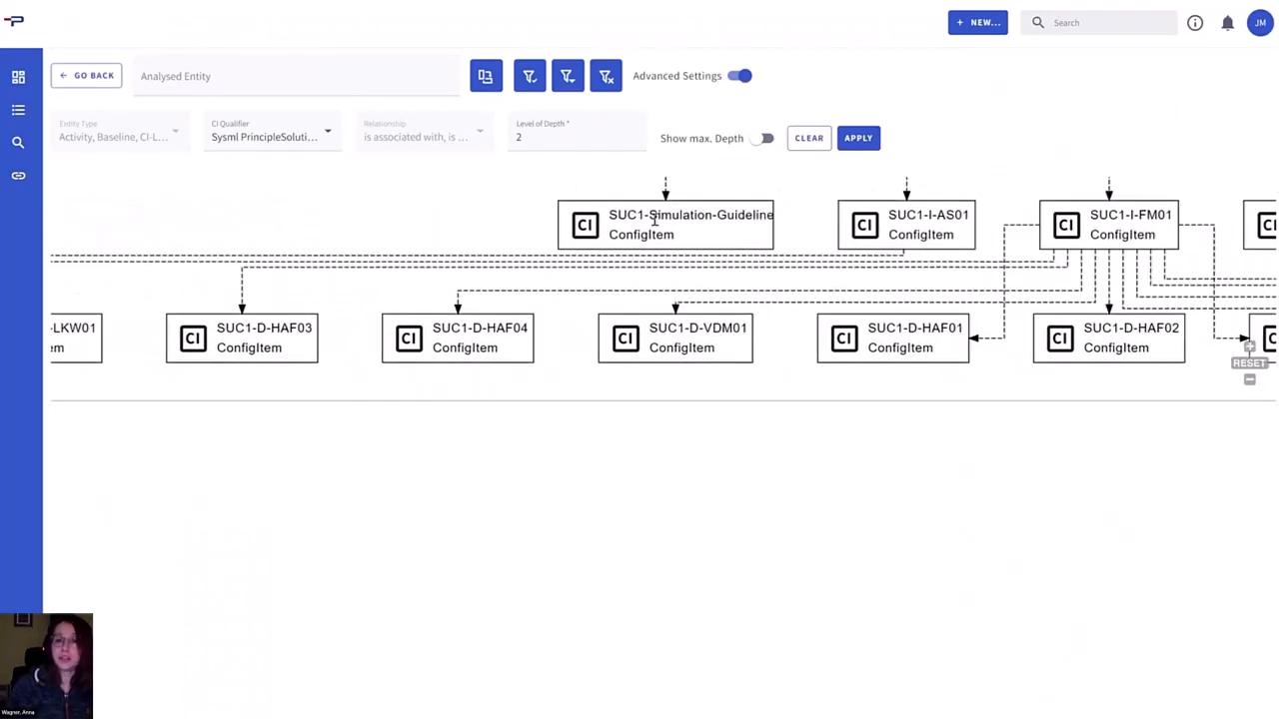
left_click_drag(349, 286, 709, 268)
left_click_drag(550, 264, 258, 261)
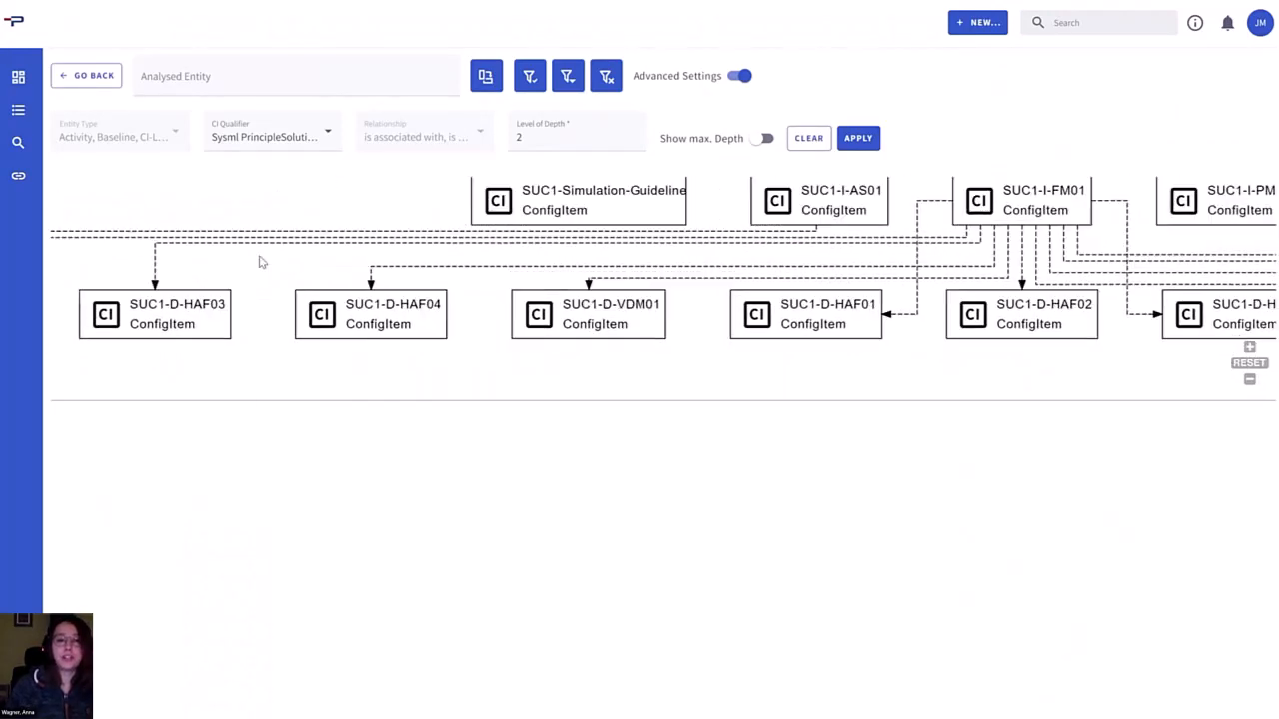
Extend the impact graph to a level of depth of 3 and open the details of the SUC1-MS1-General requirements item
left_click(632, 137)
left_click(855, 138)
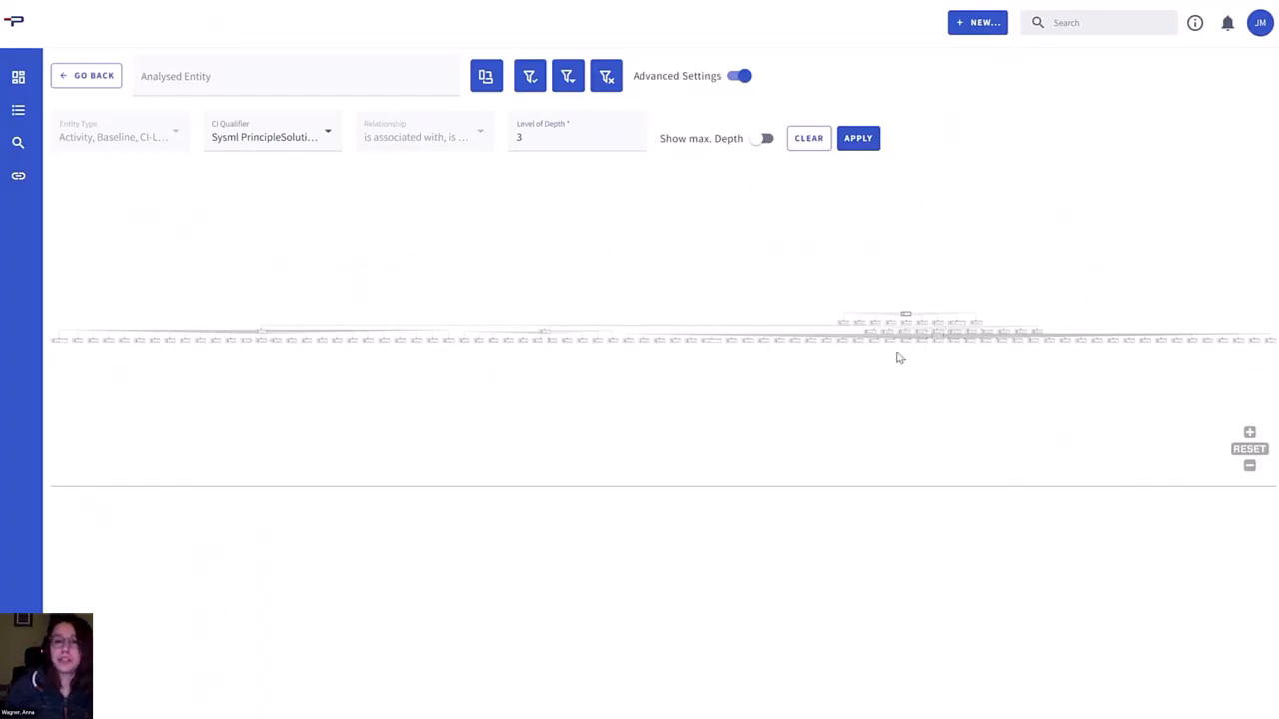
scroll(150, 340, "up", 3)
scroll(150, 339, "up", 2)
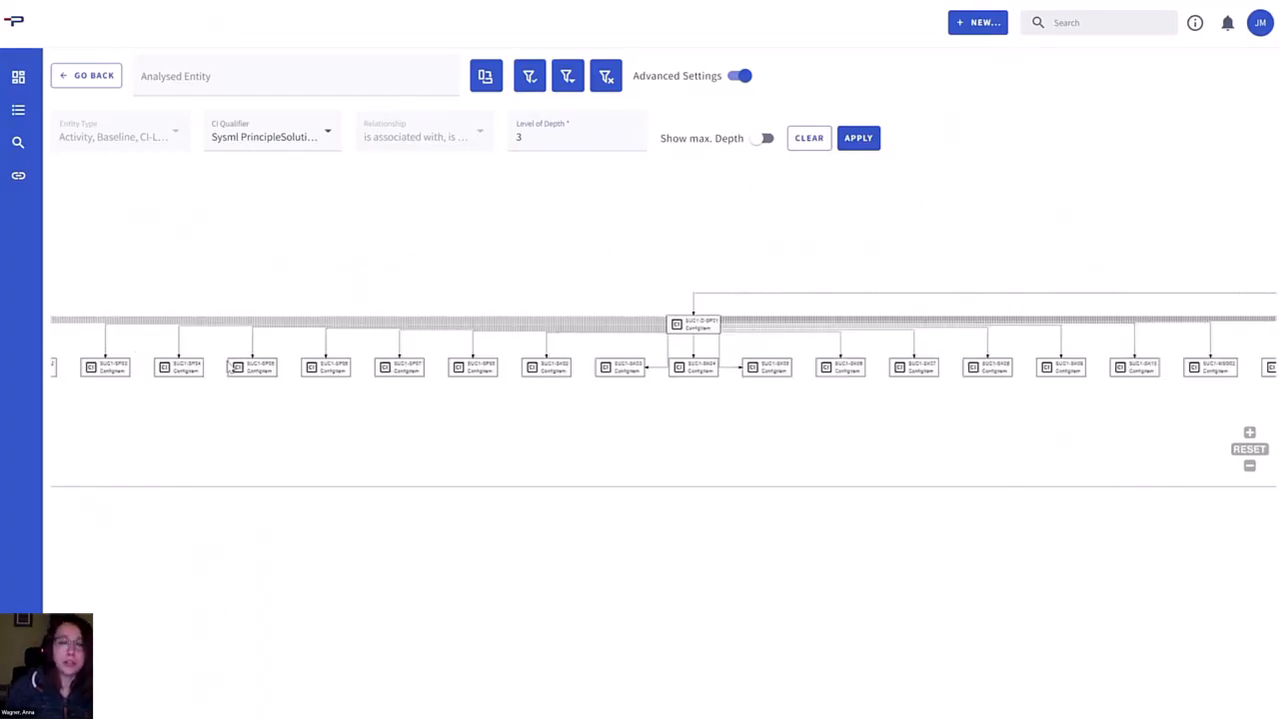
left_click_drag(651, 373, 158, 344)
left_click_drag(789, 371, 322, 369)
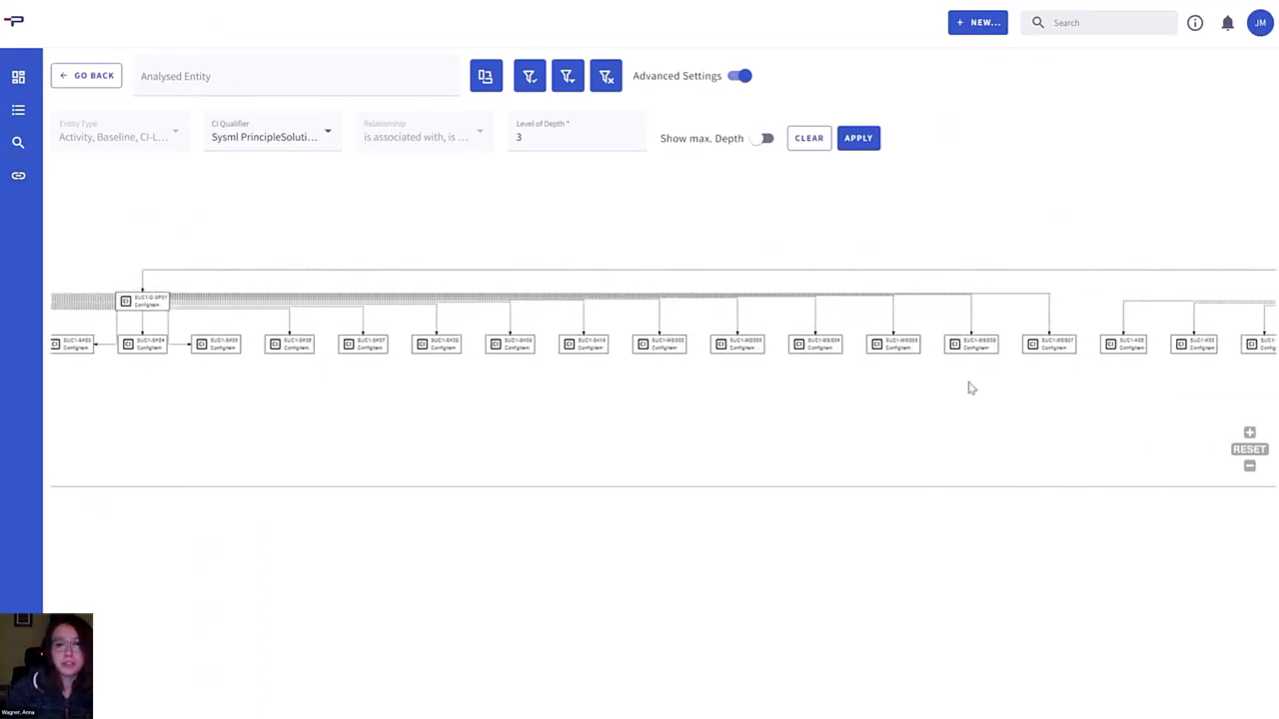
left_click_drag(968, 385, 594, 387)
left_click_drag(816, 385, 389, 382)
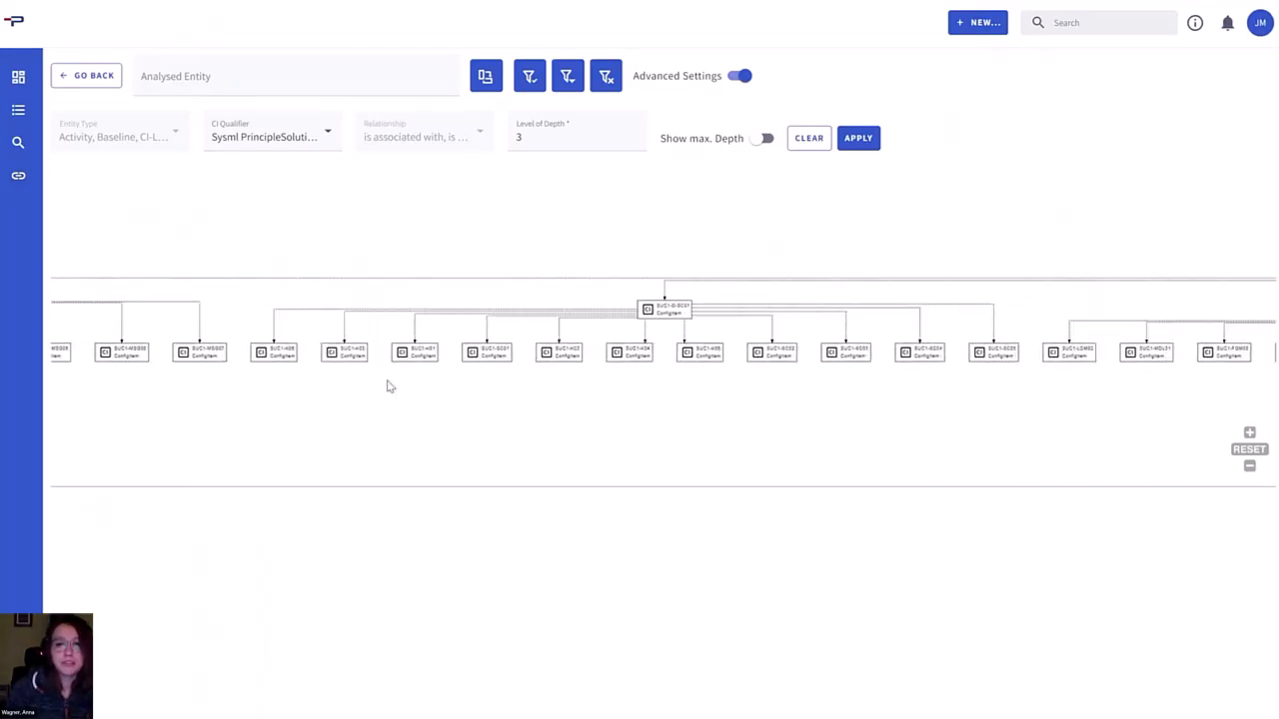
left_click_drag(916, 403, 477, 396)
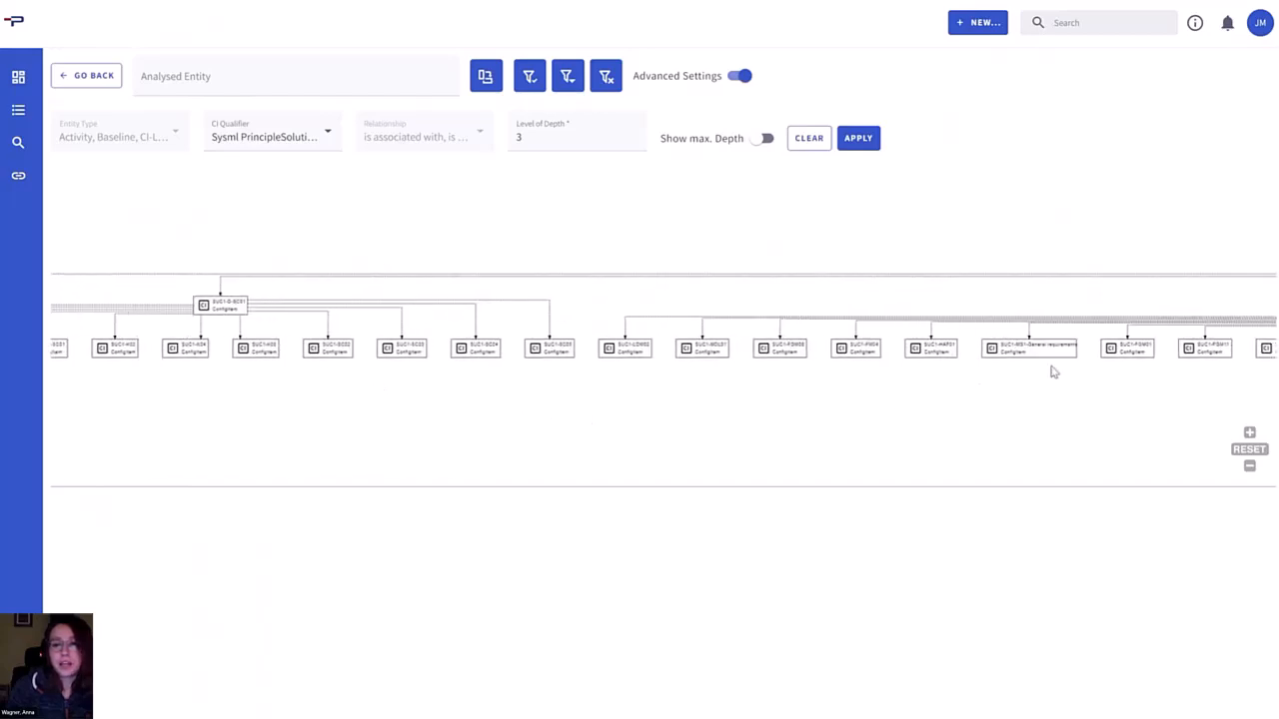
left_click_drag(1050, 368, 720, 379)
left_click(679, 377)
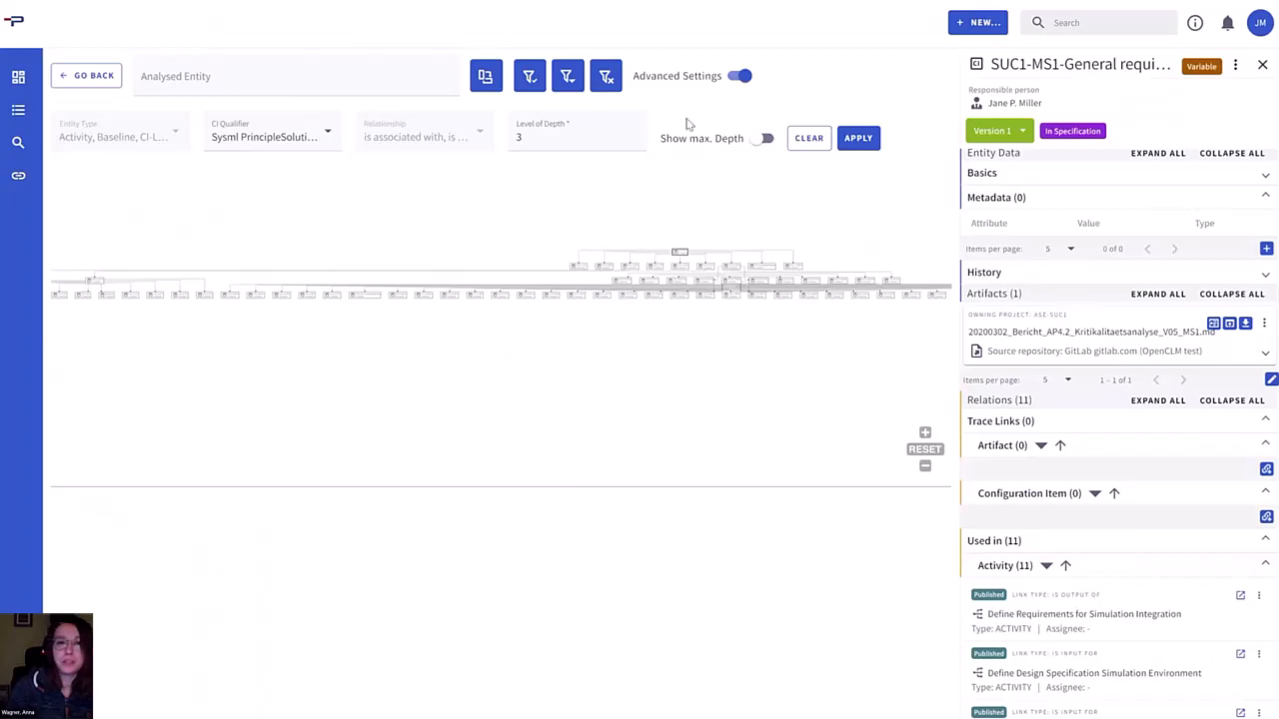
Extend the impact graph to a level of depth of 4 and open SUC1-SC02 beneath SUC1-MS1-General requirements
left_click(632, 134)
left_click(859, 139)
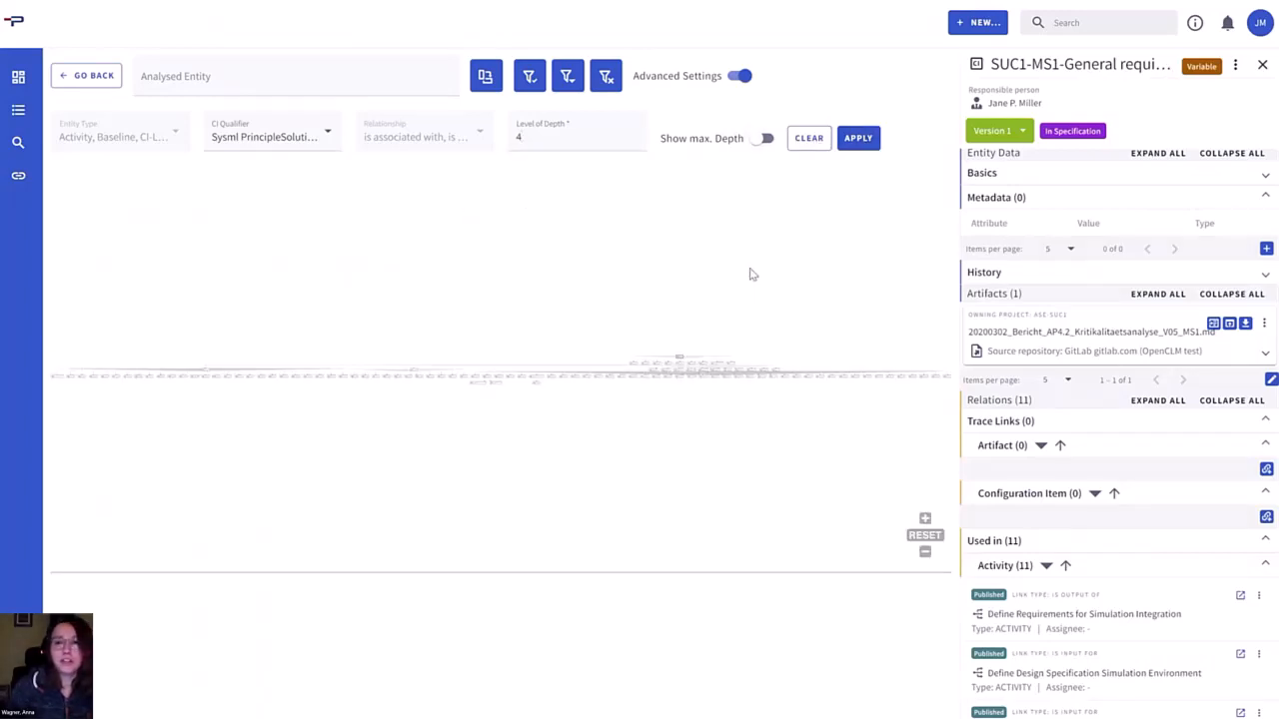
left_click(1262, 64)
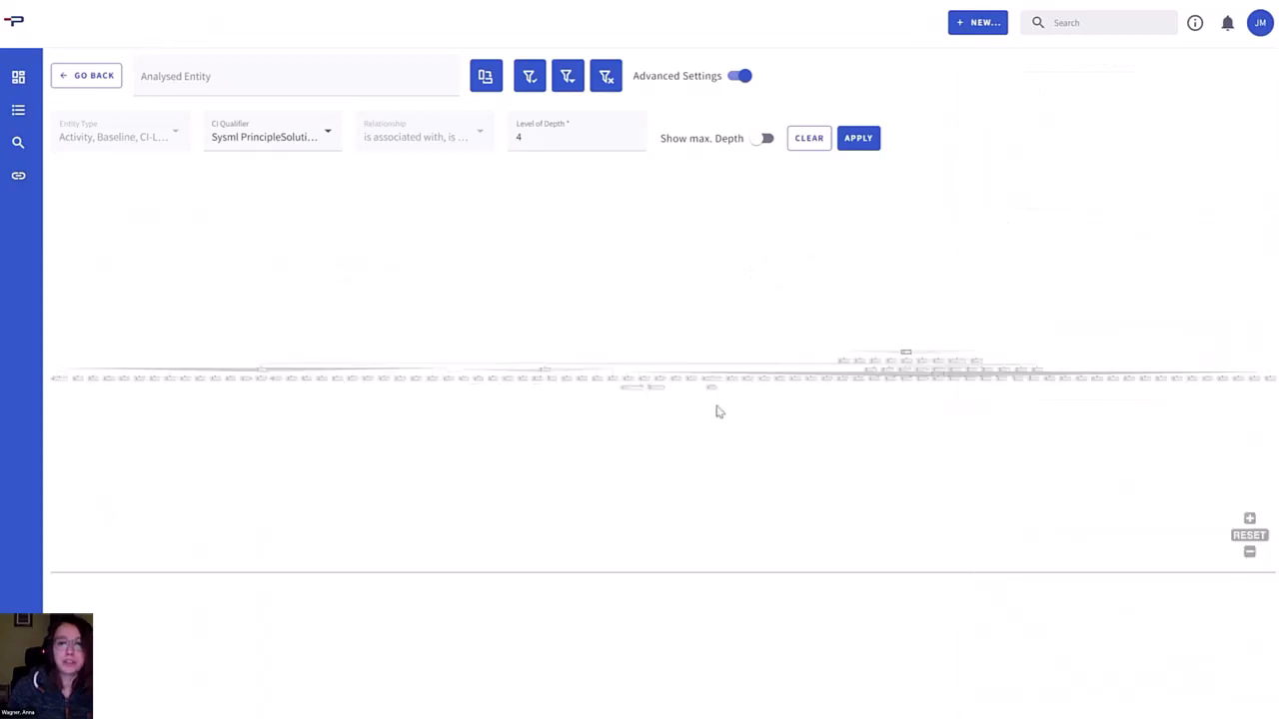
scroll(716, 409, "up", 3)
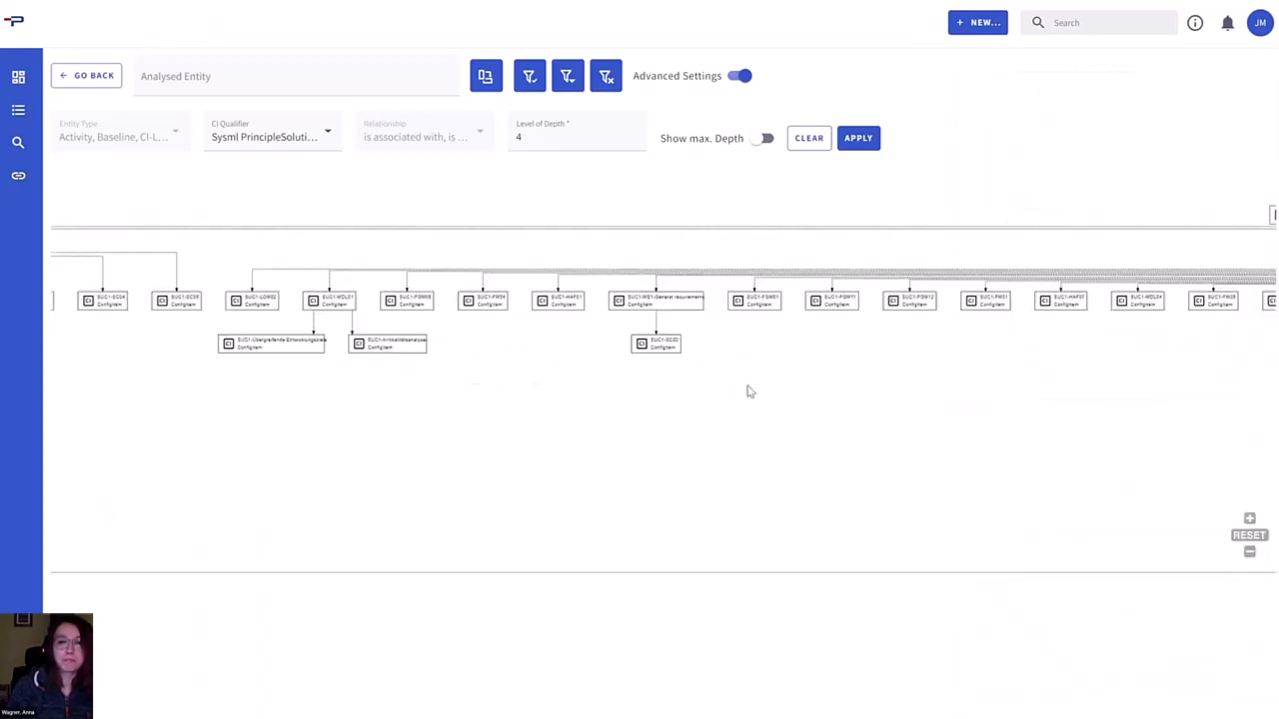
scroll(699, 340, "up", 3)
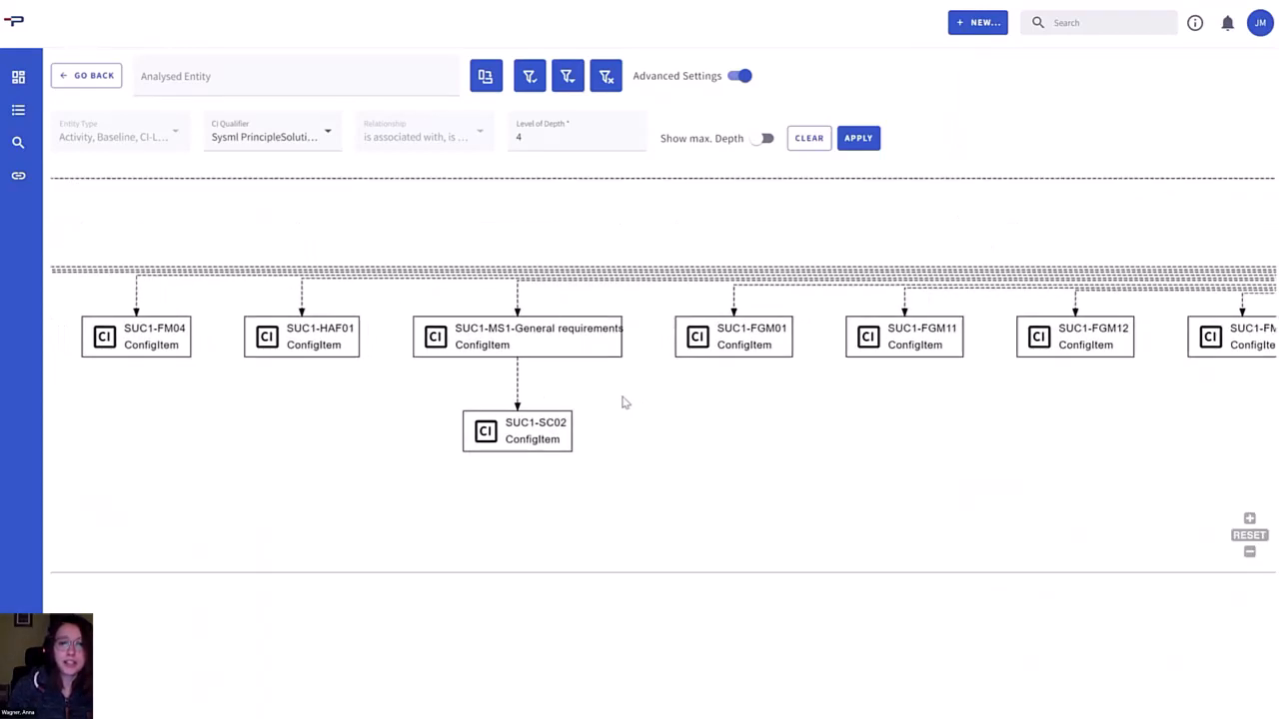
left_click(512, 442)
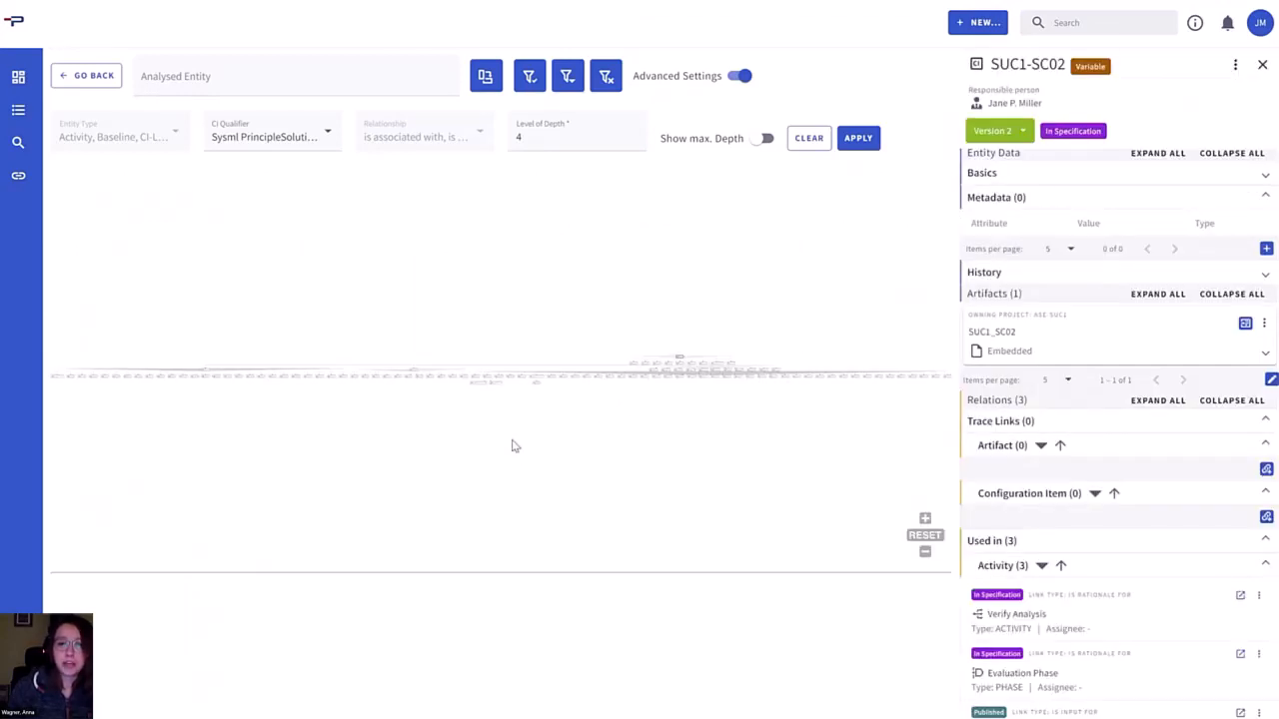
Expand the SUC1_SC02 artifact and read its embedded content about the agents' initialization
left_click(1136, 353)
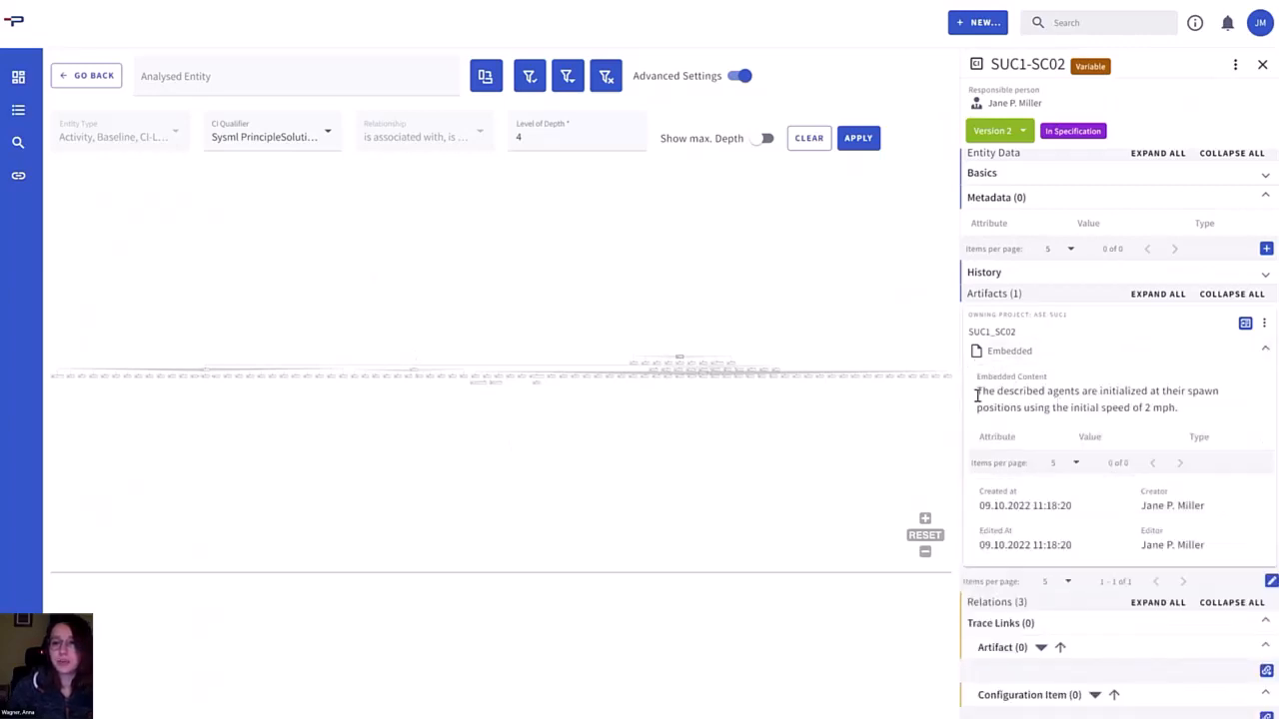
left_click_drag(976, 391, 1207, 407)
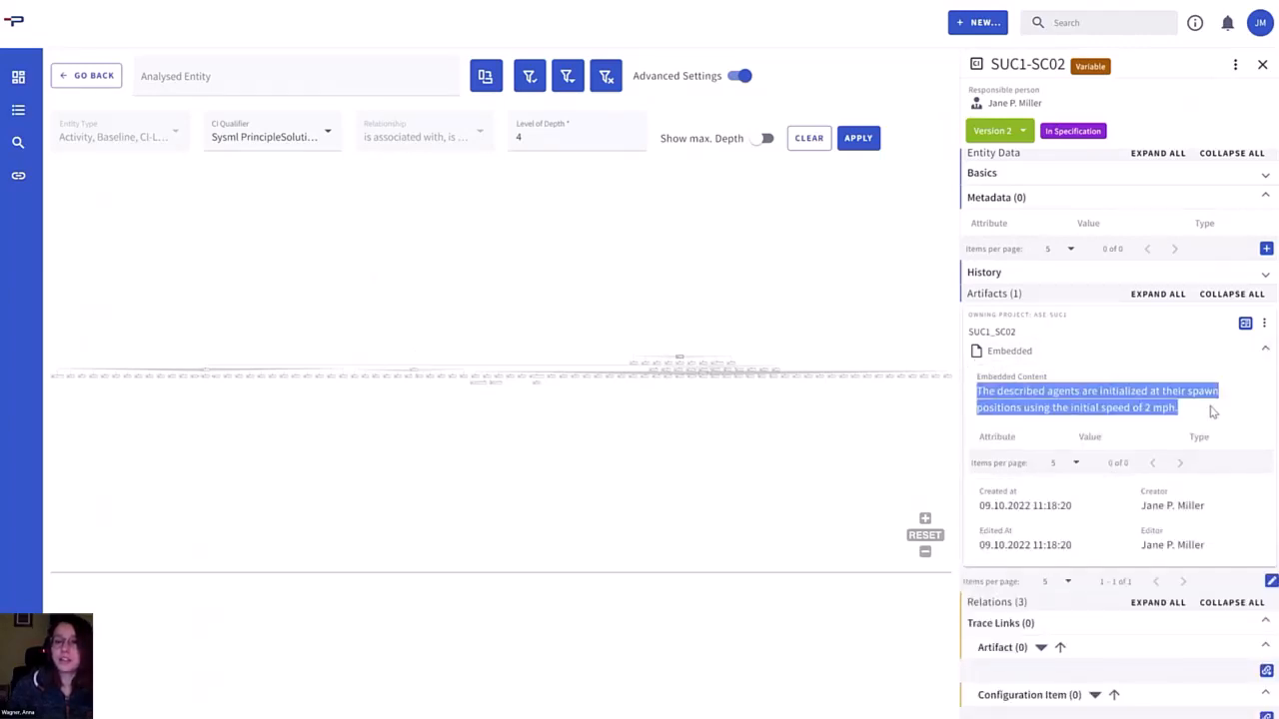
left_click(1211, 410)
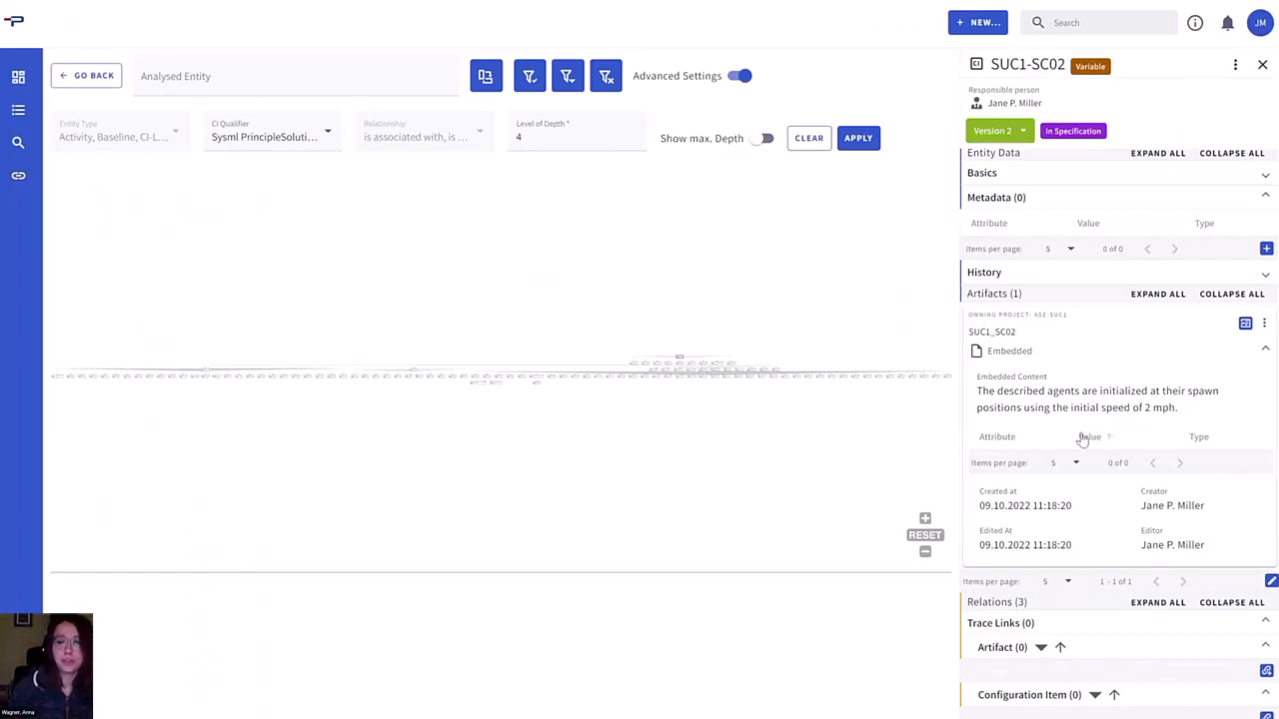
left_click(1245, 322)
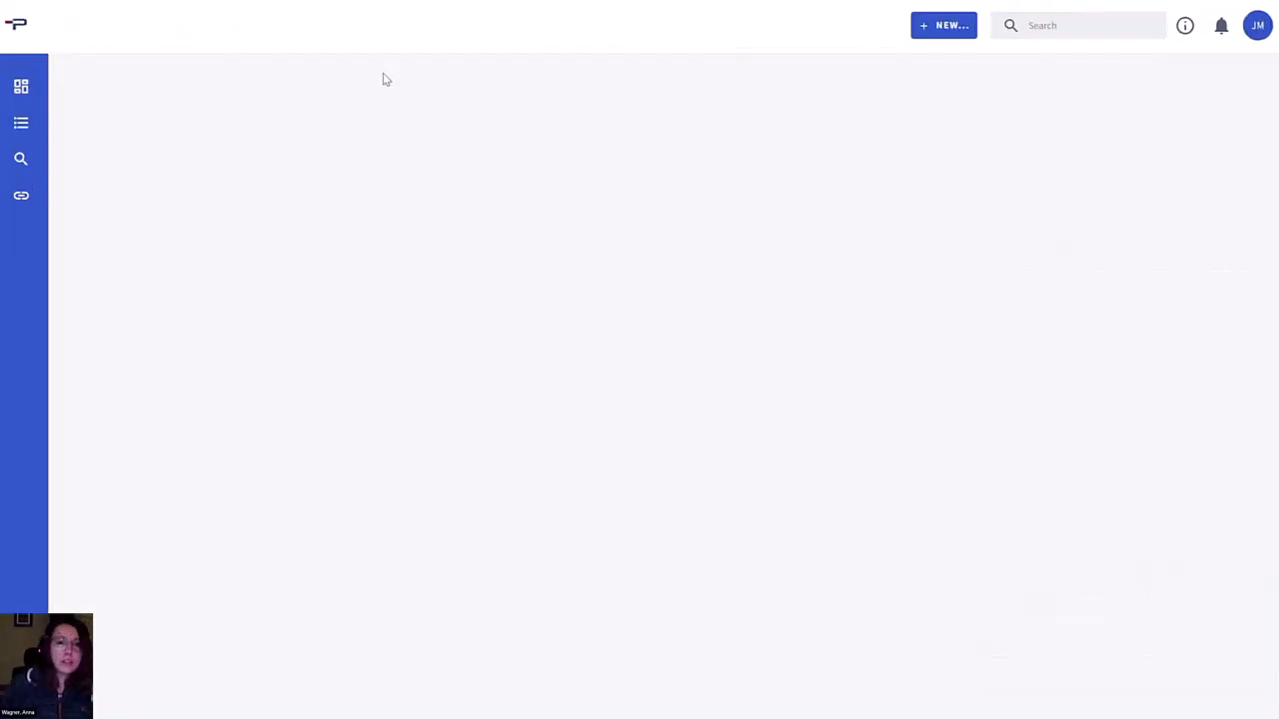
Search the platform for the term "suc1-sc02"
left_click(20, 160)
left_click(279, 93)
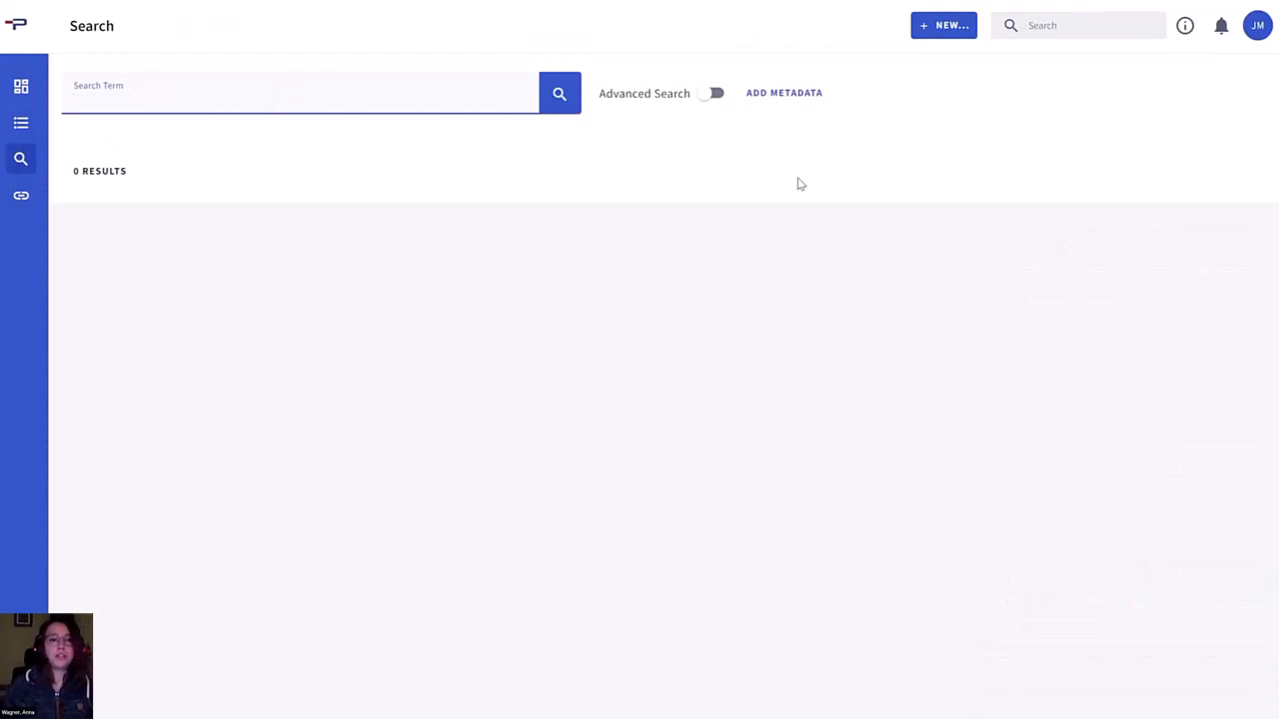
type("suc")
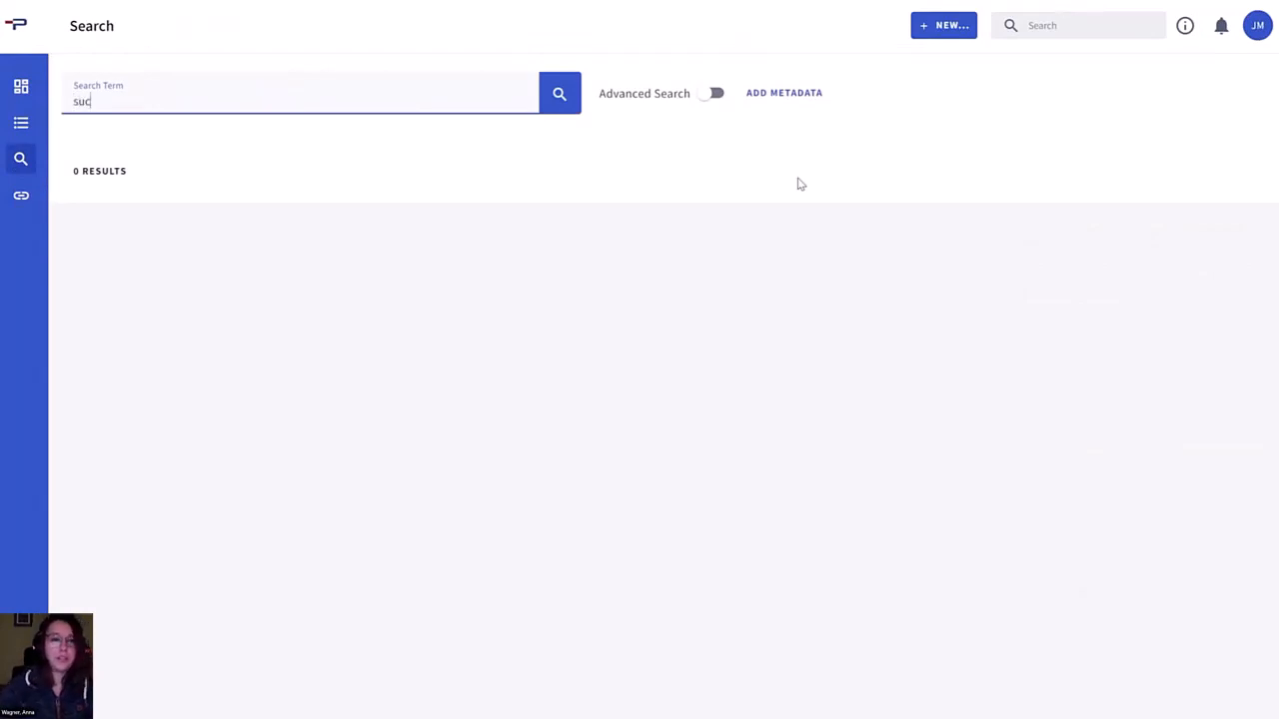
type("1-s")
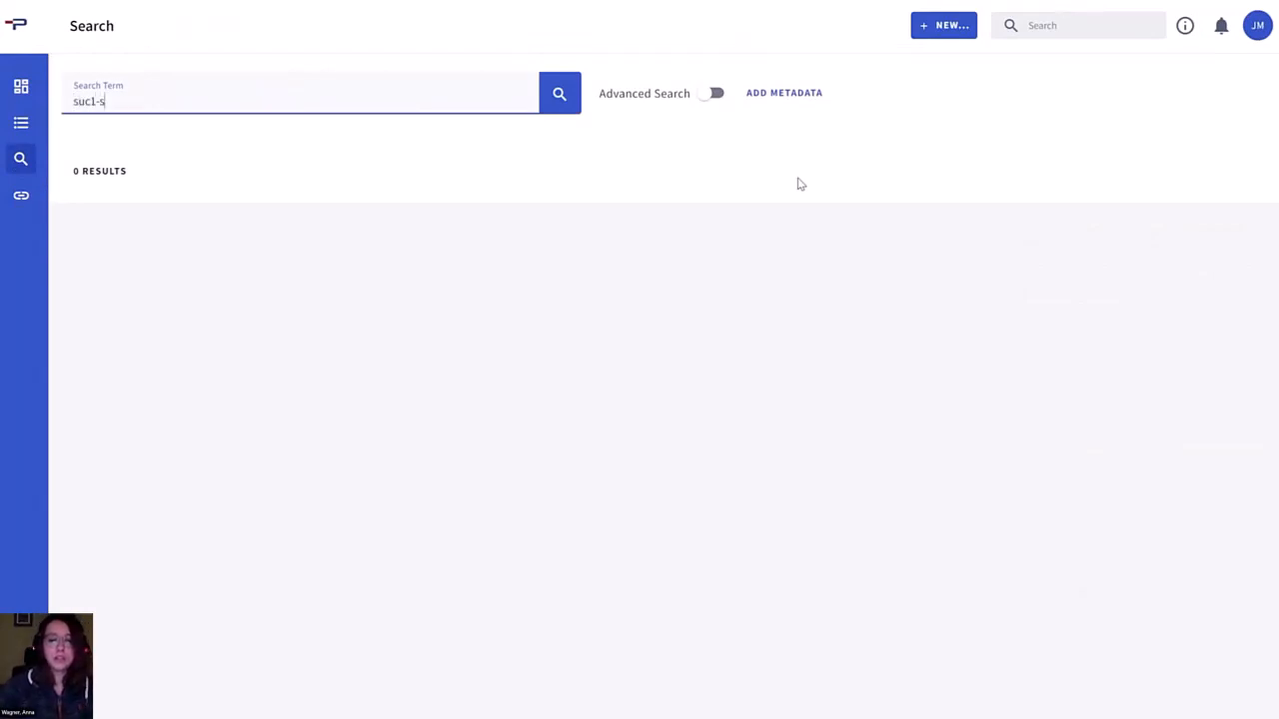
type("c02")
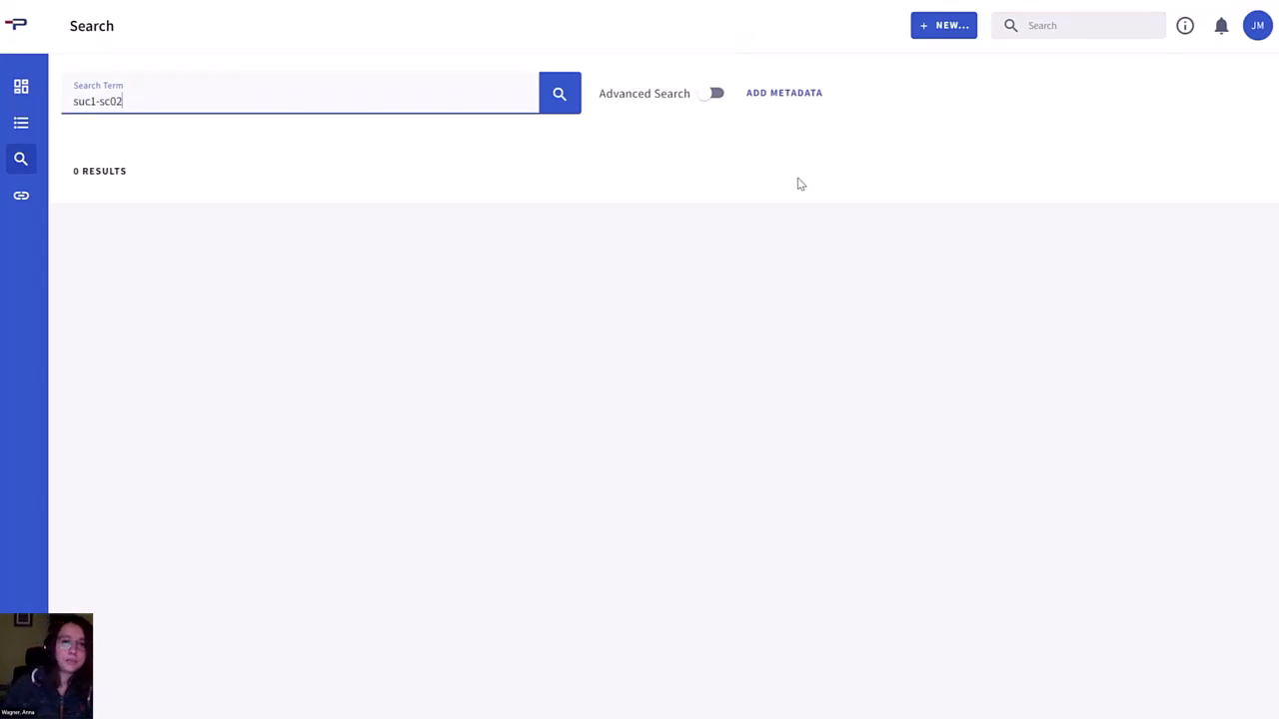
left_click(566, 116)
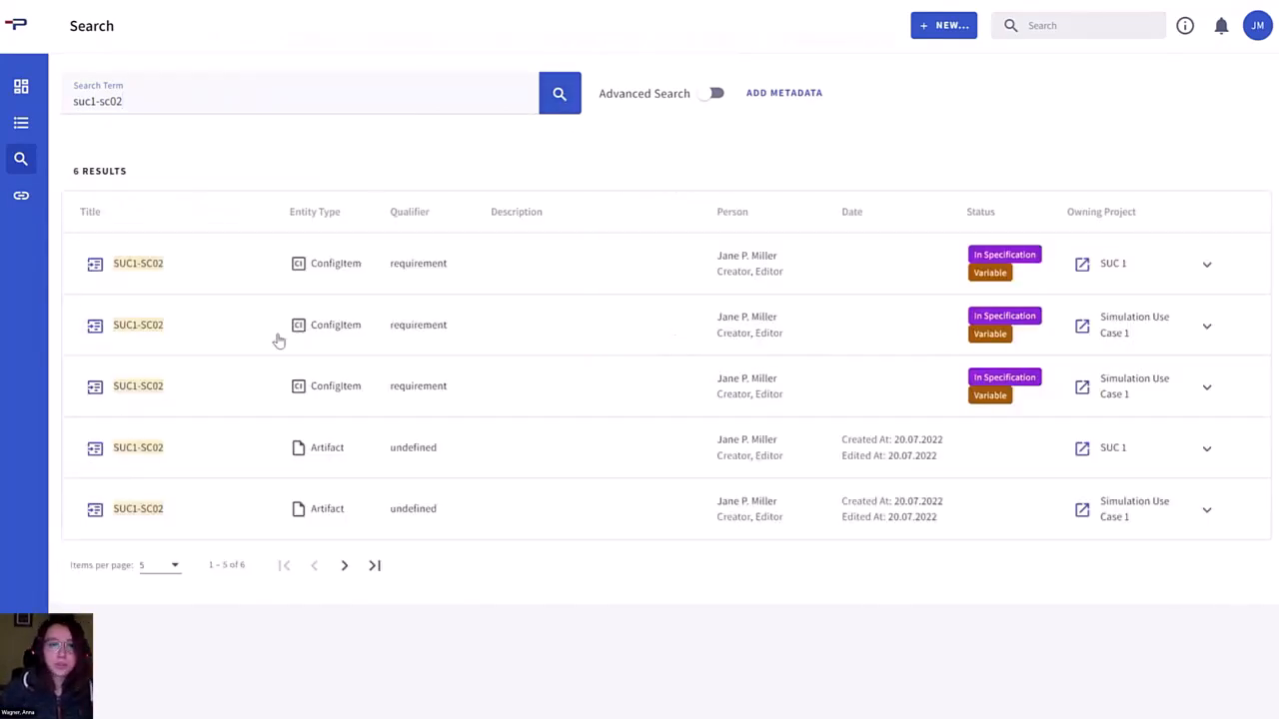
Run a Where-used Analysis on the first SUC1-SC02 requirement owned by Simulation Use Case 1, and close its details
left_click(214, 342)
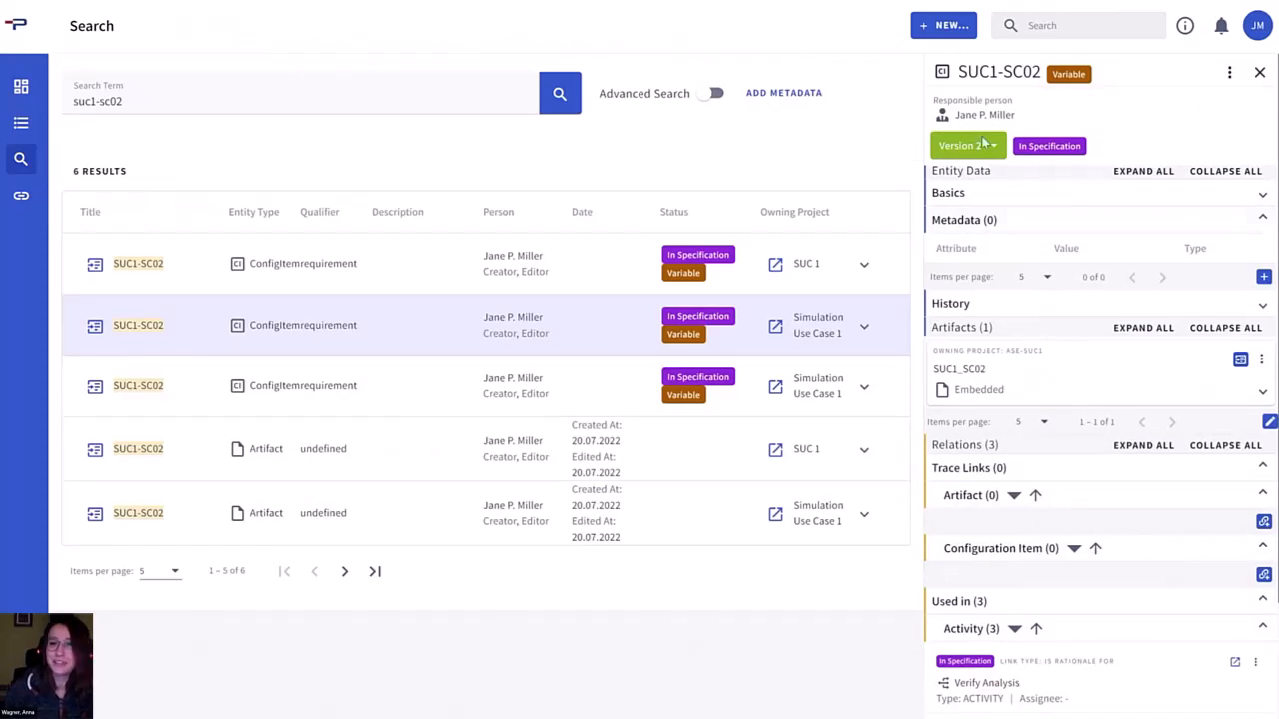
left_click(1229, 72)
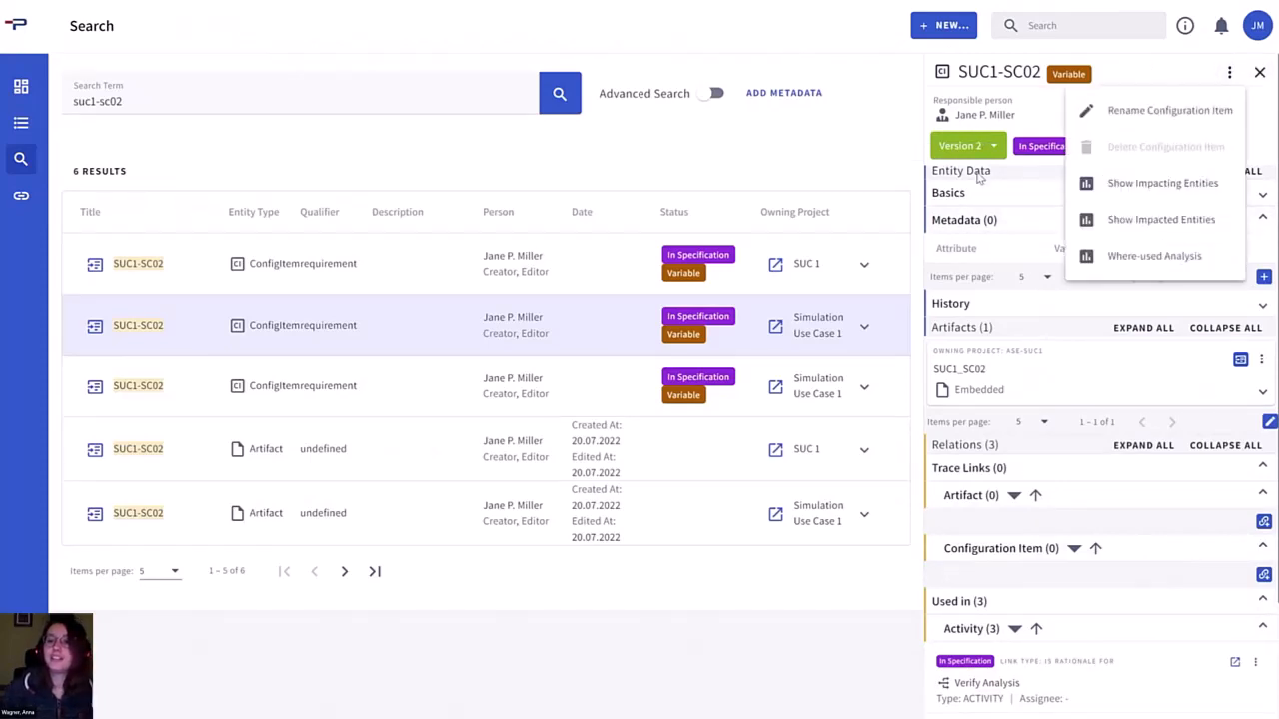
left_click(1188, 262)
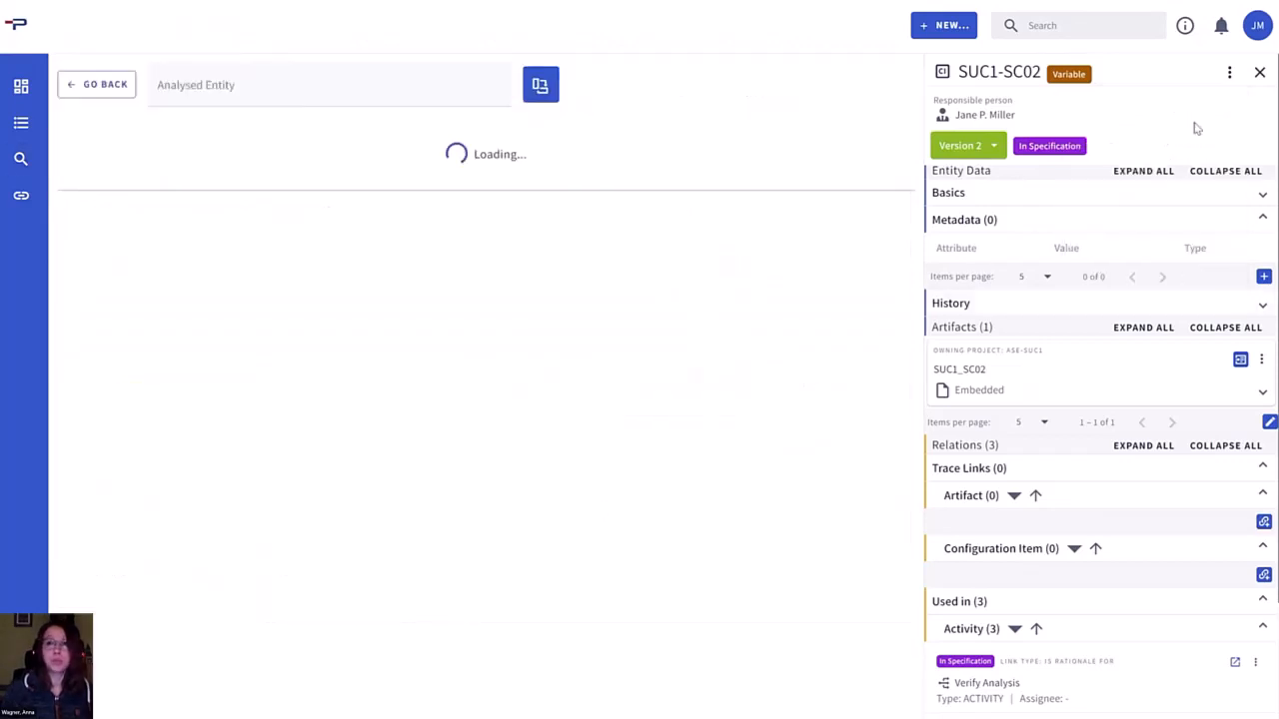
left_click(1259, 72)
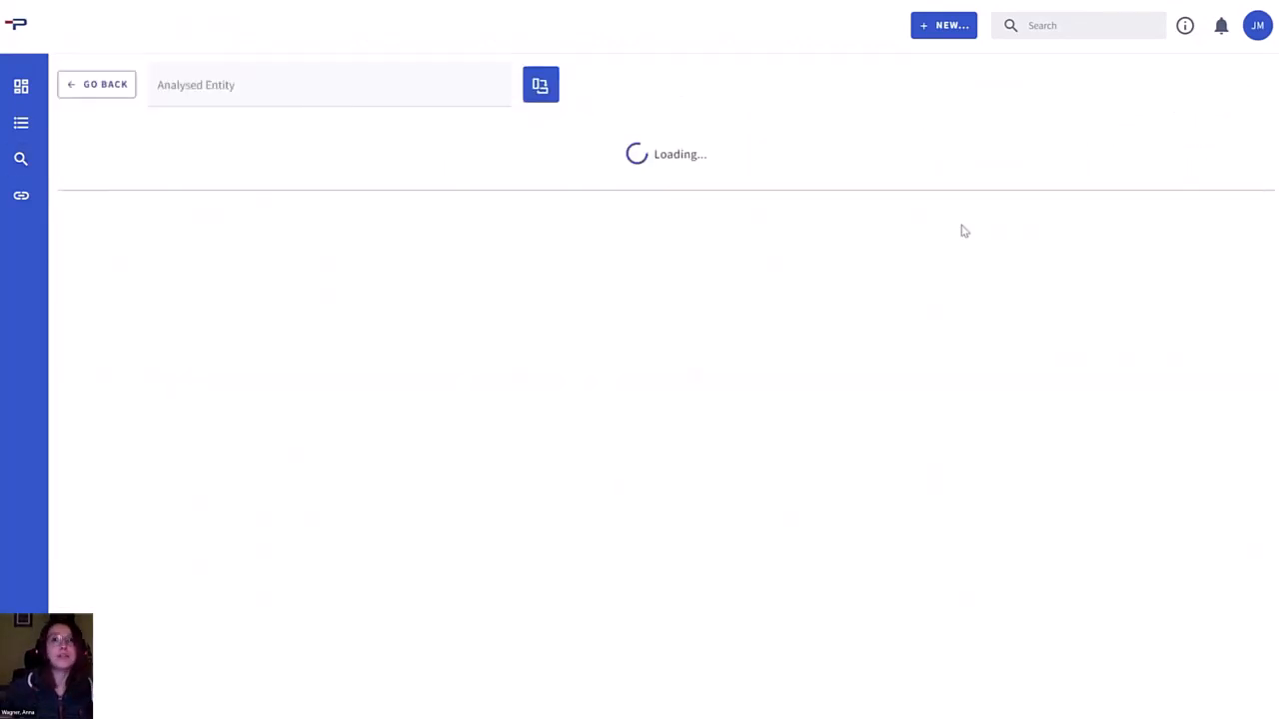